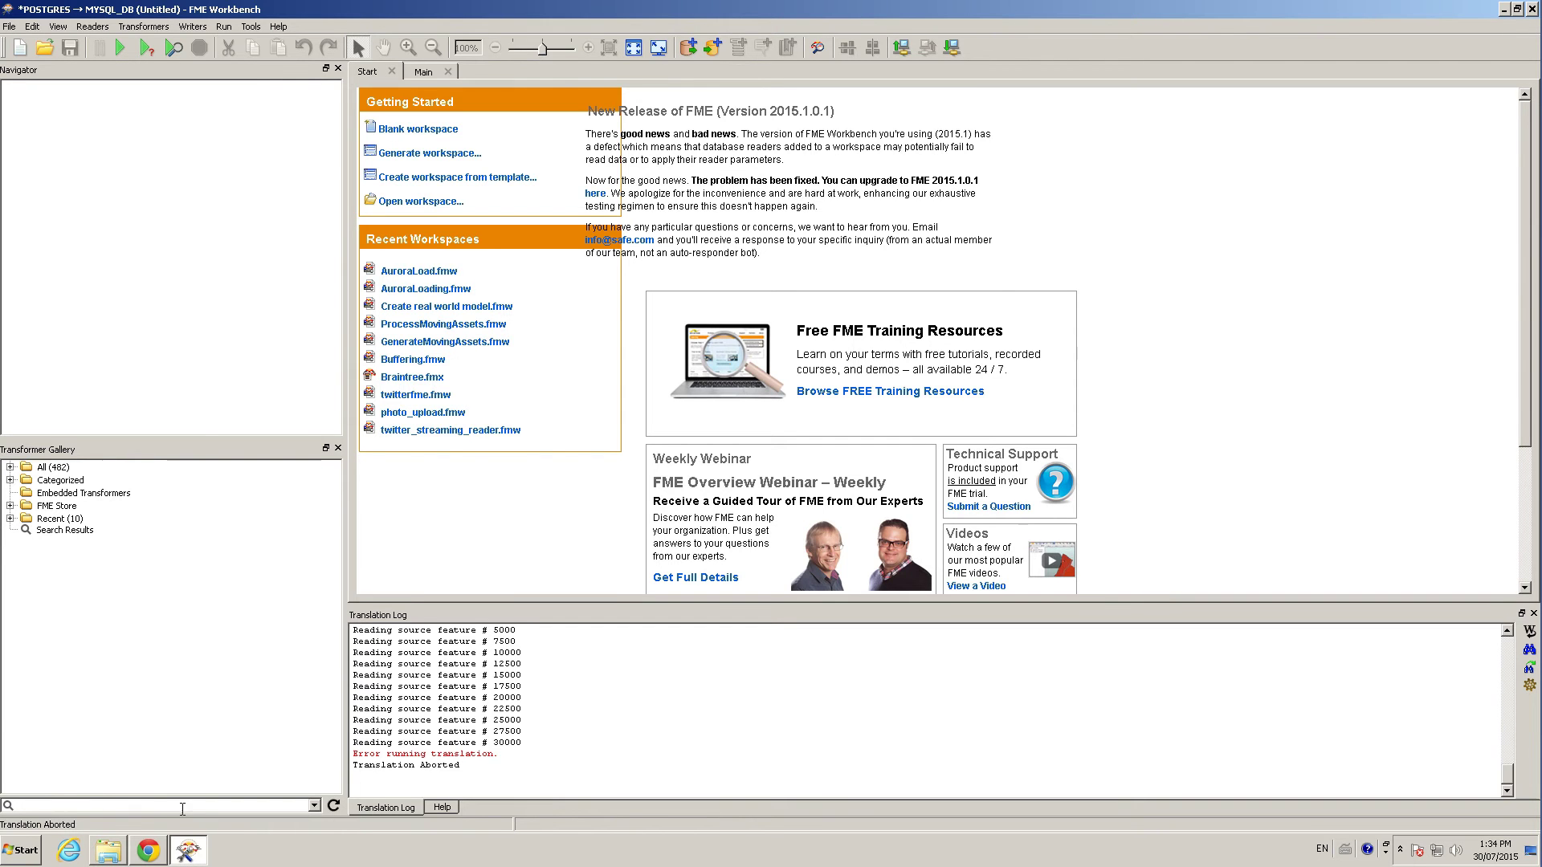
# Step: Switch to Chrome, open safe.com in a new tab and bring up the free FME Desktop trial page
pyautogui.hotkey('alt', 'Tab')
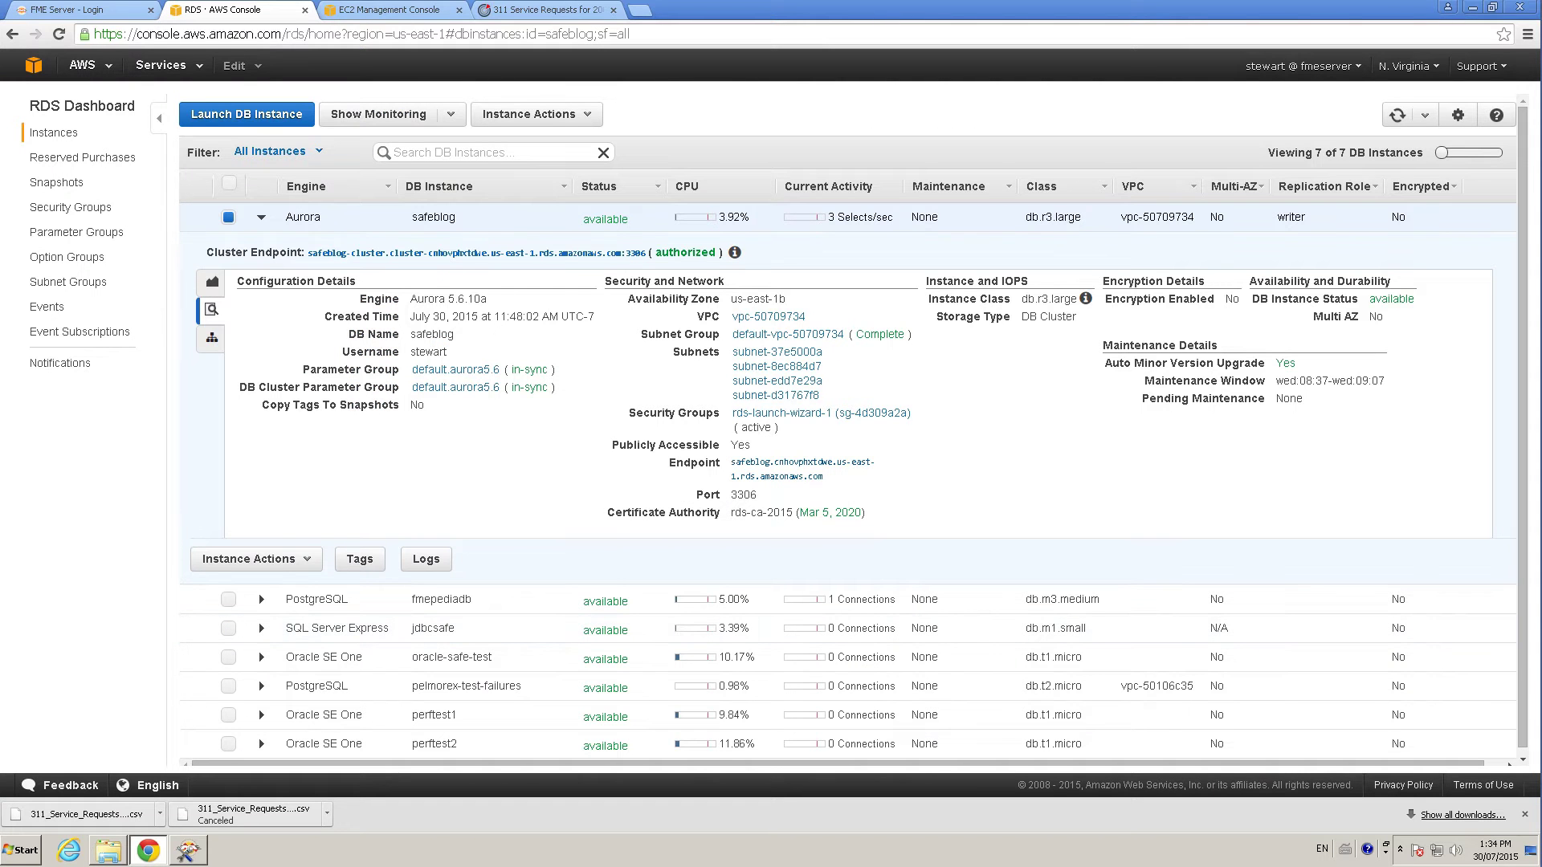
pyautogui.click(639, 9)
pyautogui.write('safe.com')
pyautogui.press('Return')
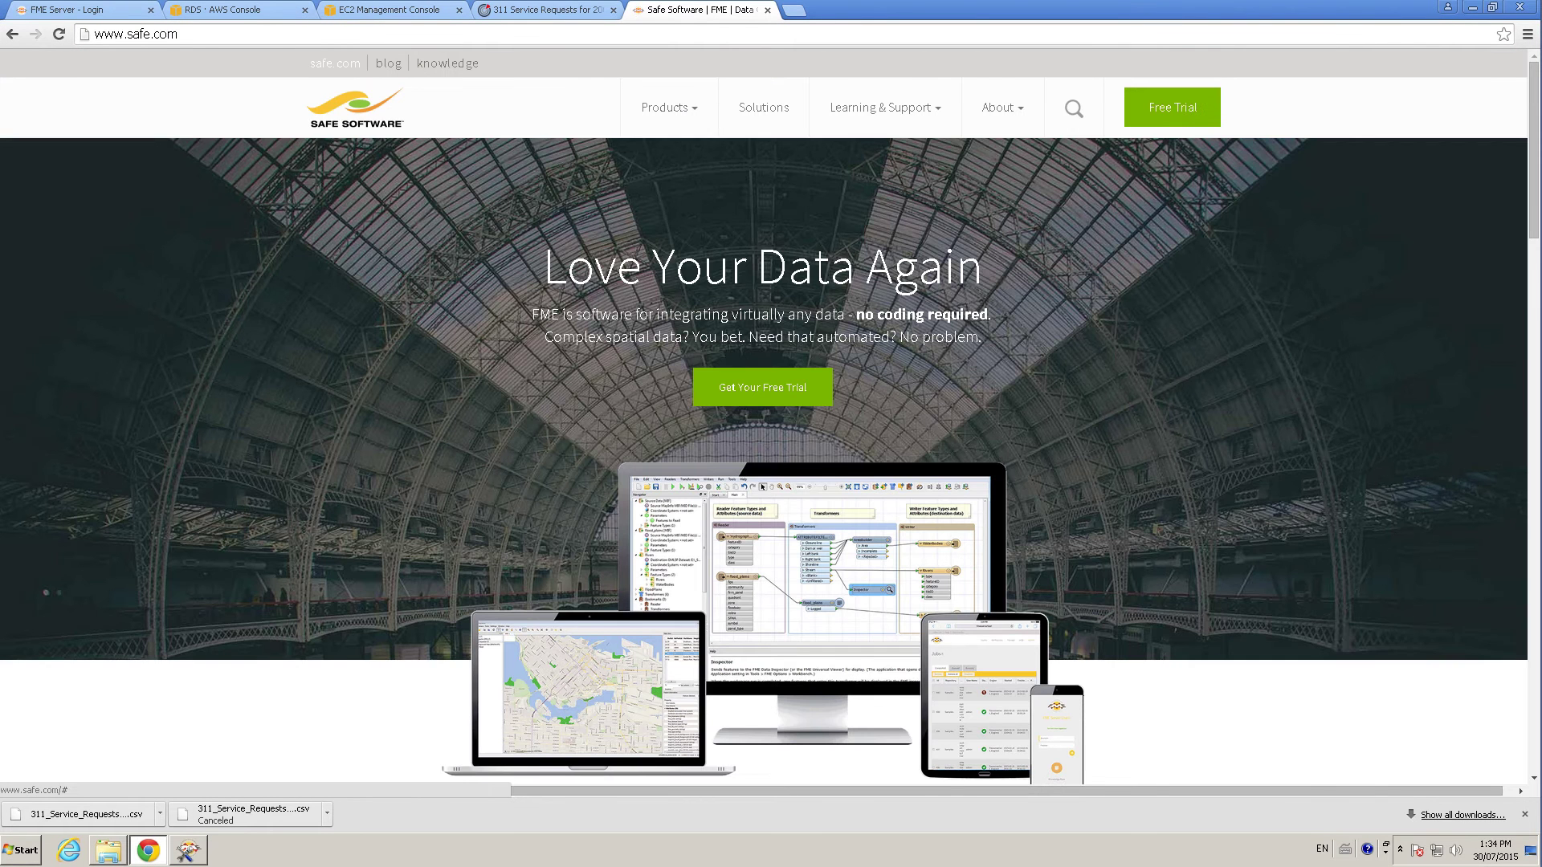
pyautogui.click(762, 387)
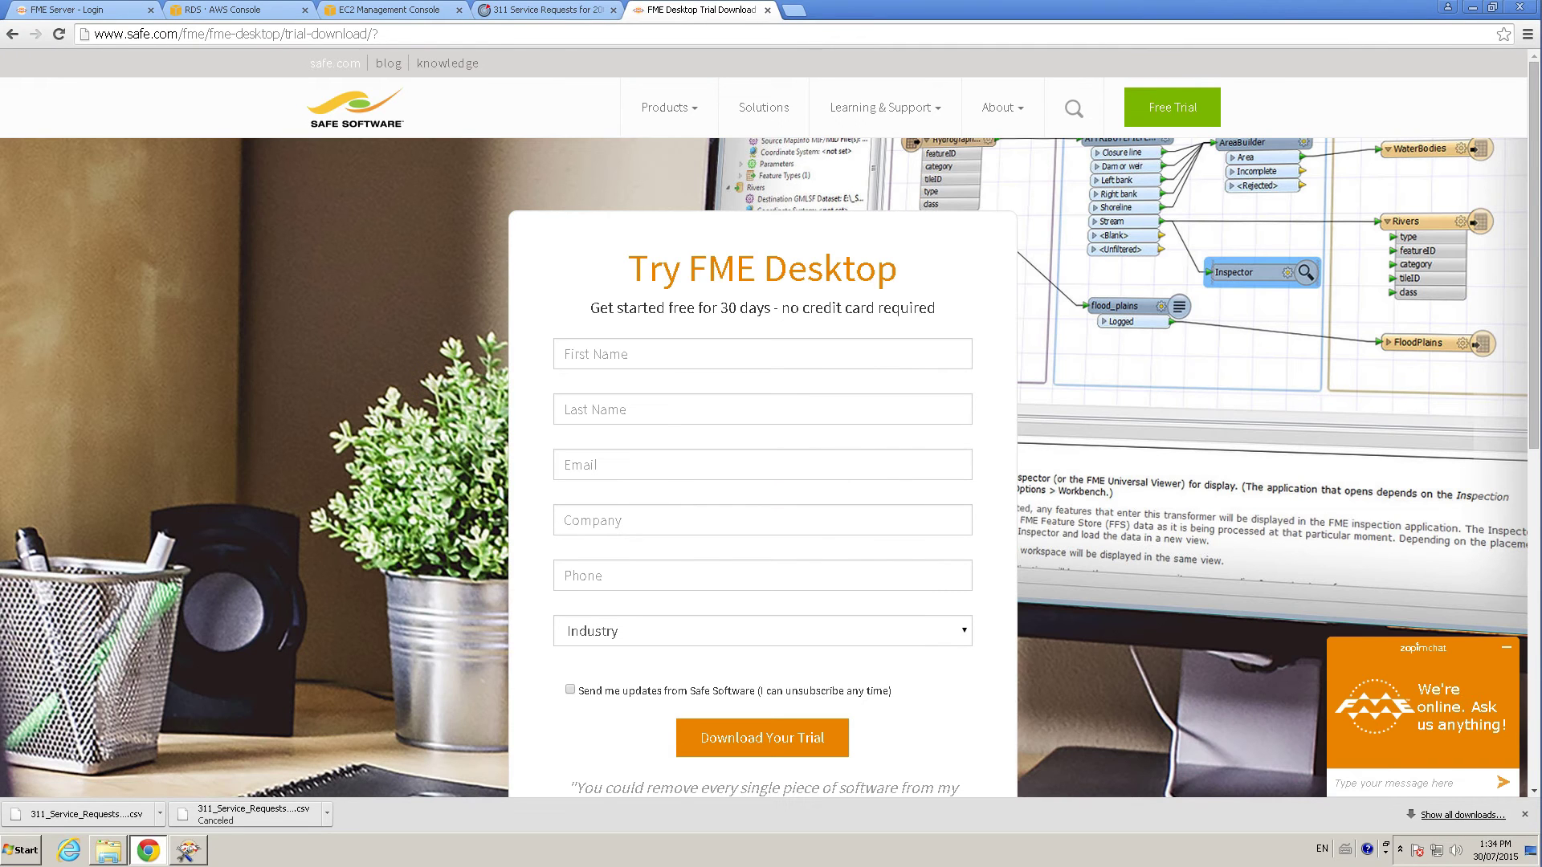
# Step: Close the trial page, view the safeblog Aurora instance details and switch back to FME Workbench
pyautogui.click(1524, 814)
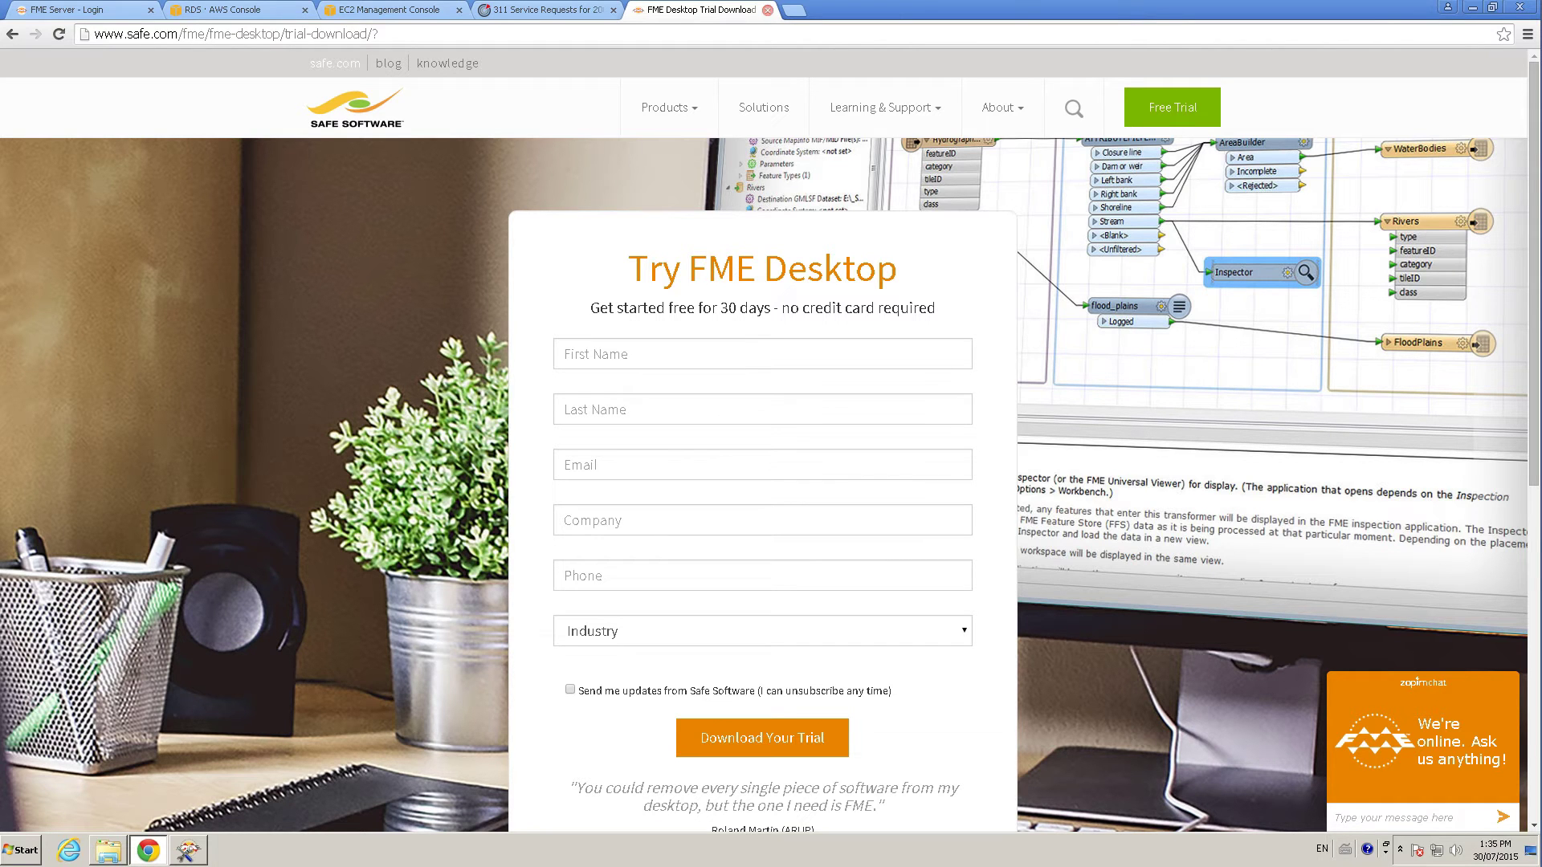
pyautogui.click(767, 10)
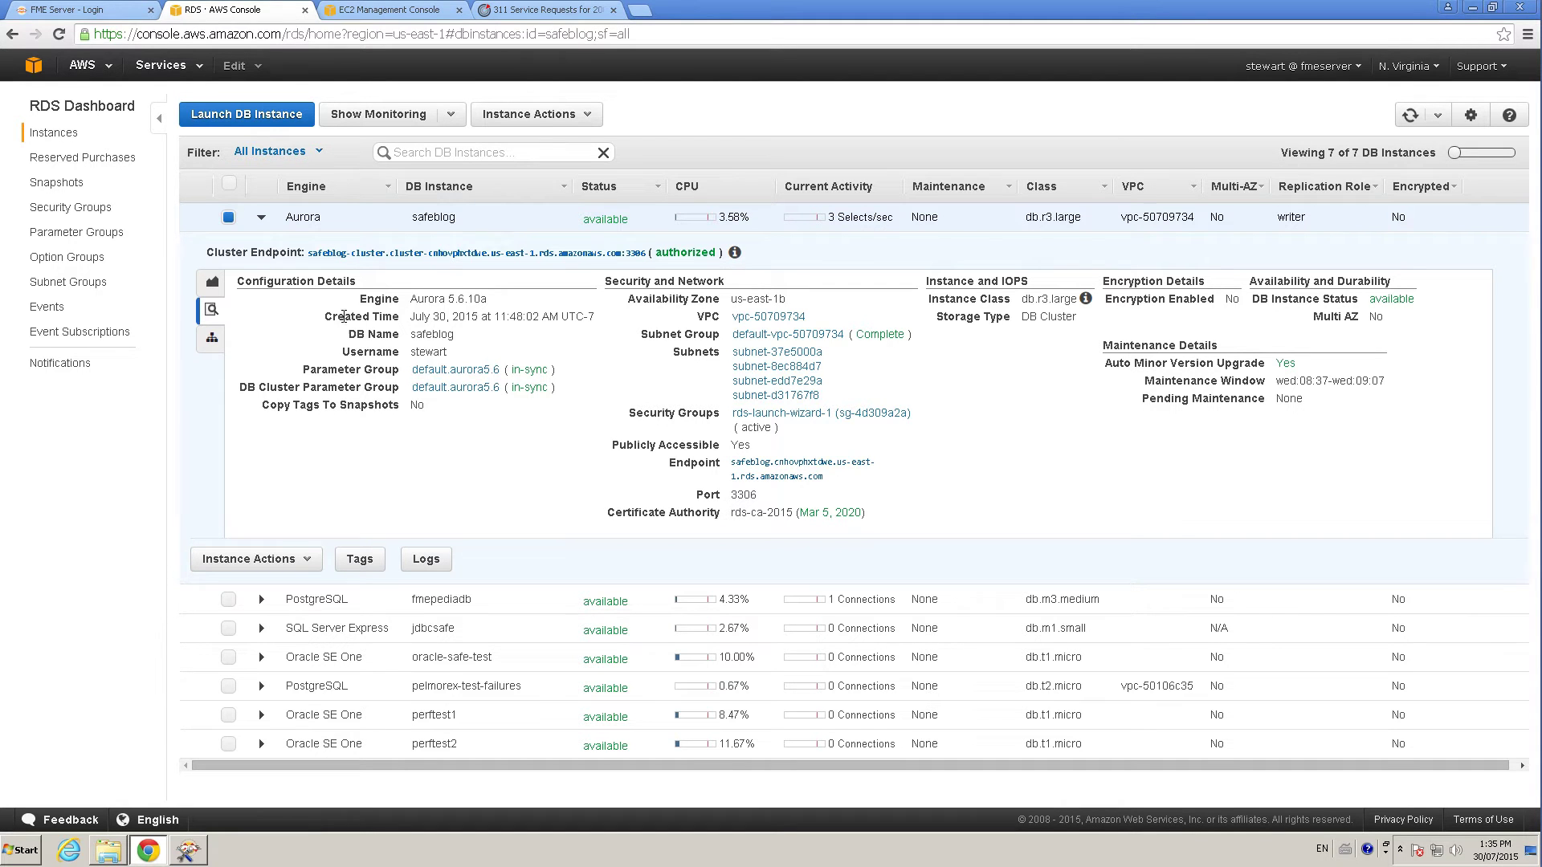
pyautogui.click(187, 849)
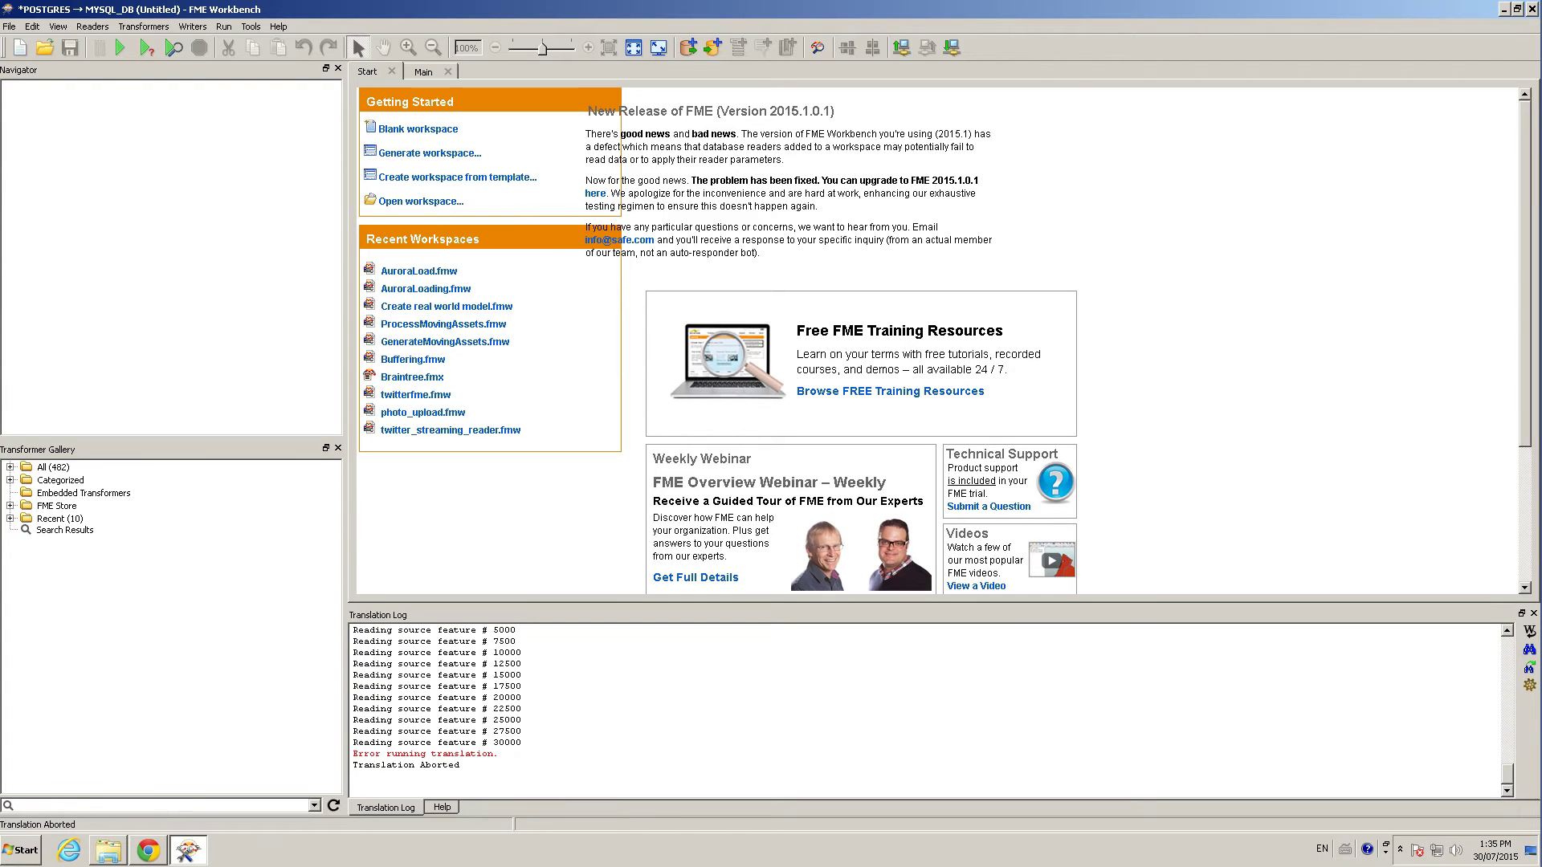
# Step: Start a new workspace with the Generate workspace option, discarding changes to the current one
pyautogui.click(94, 27)
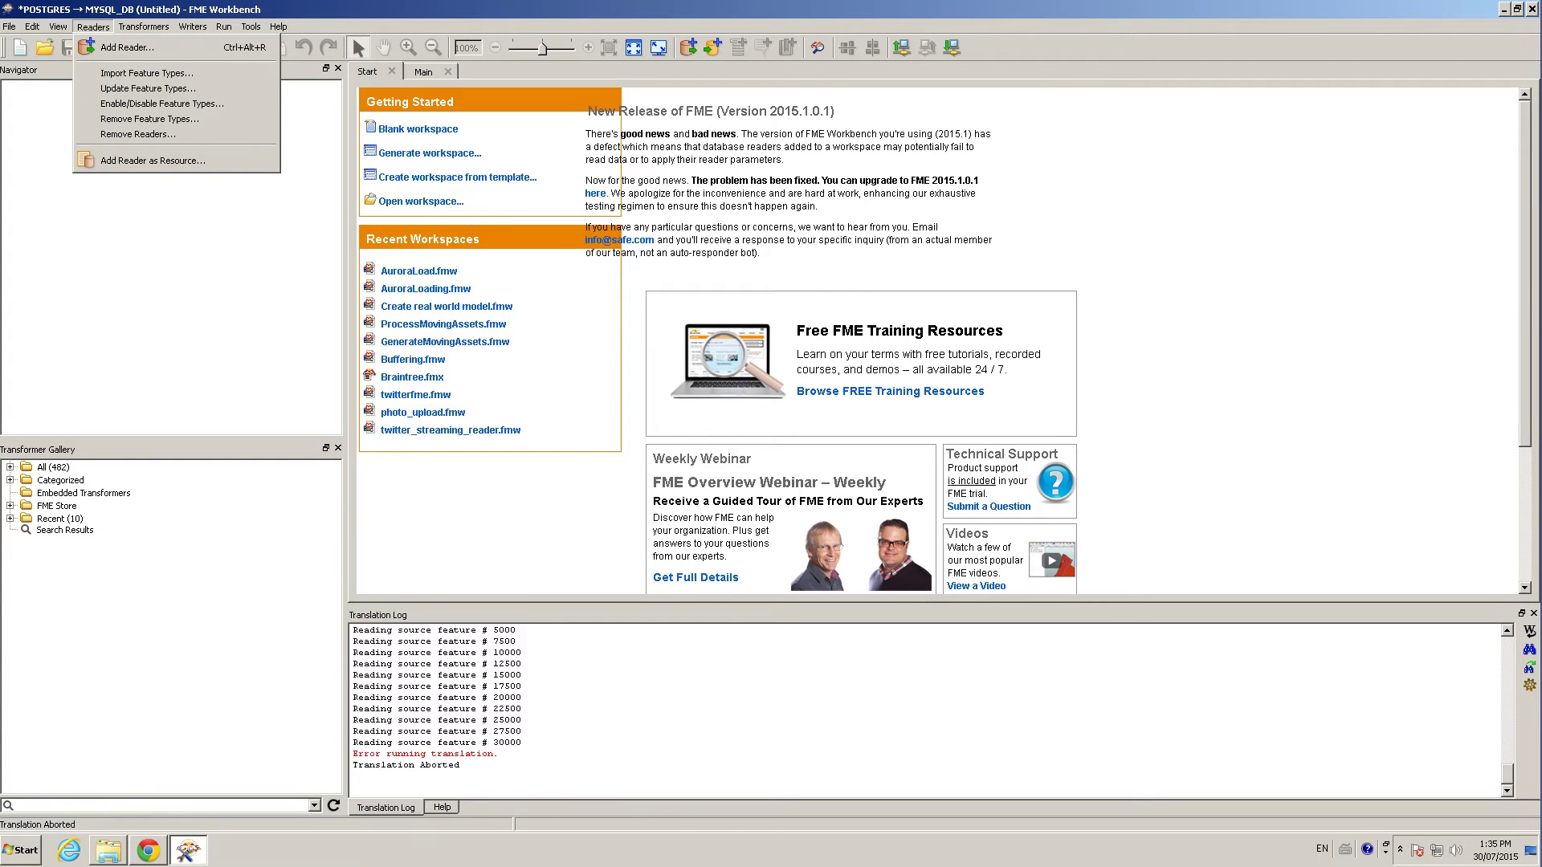
pyautogui.click(20, 49)
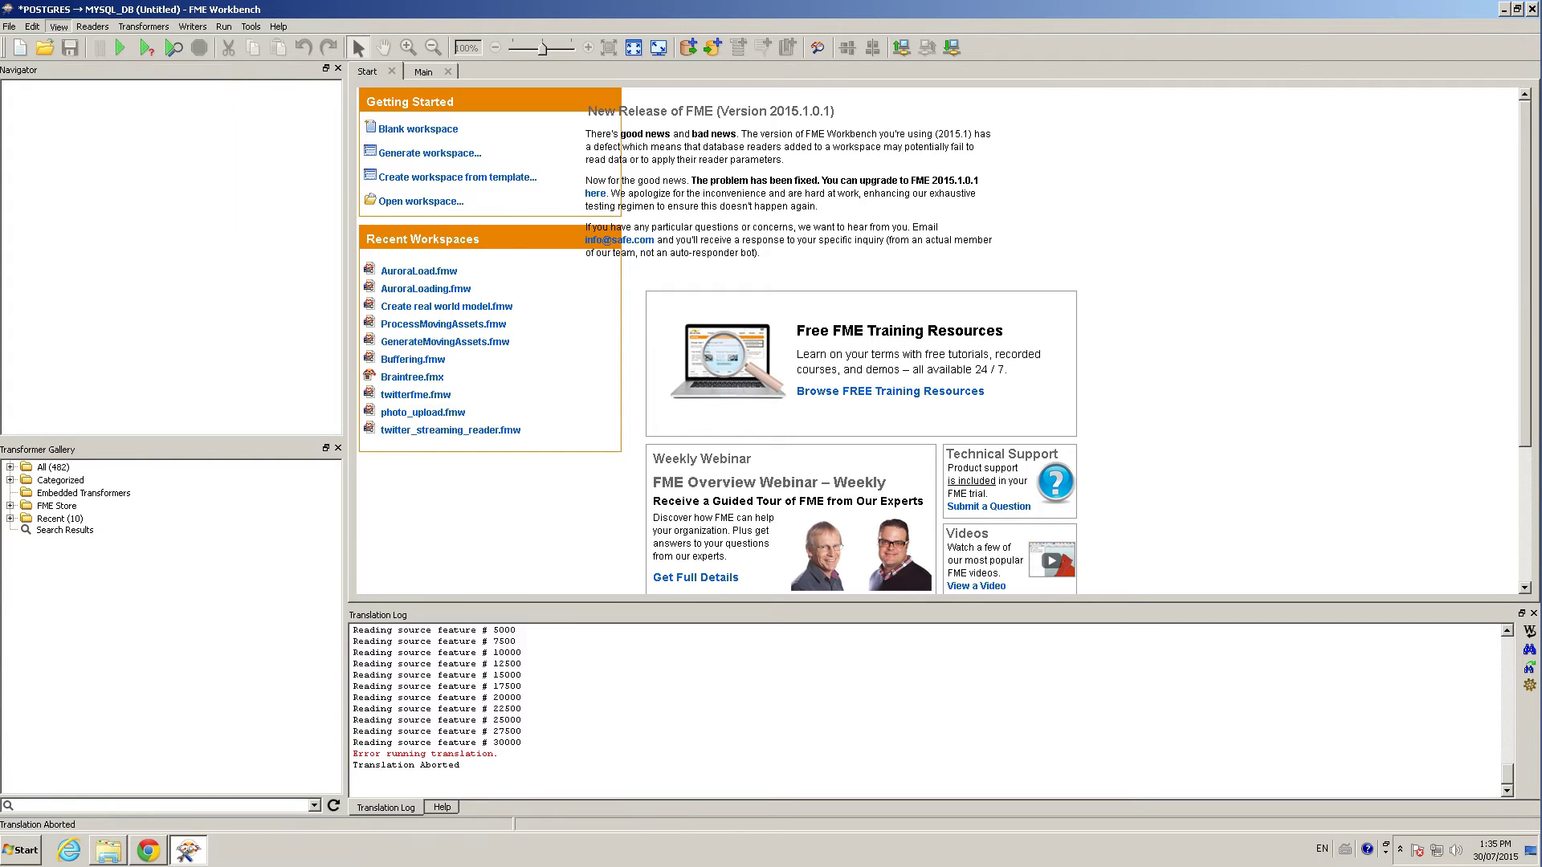
pyautogui.click(20, 48)
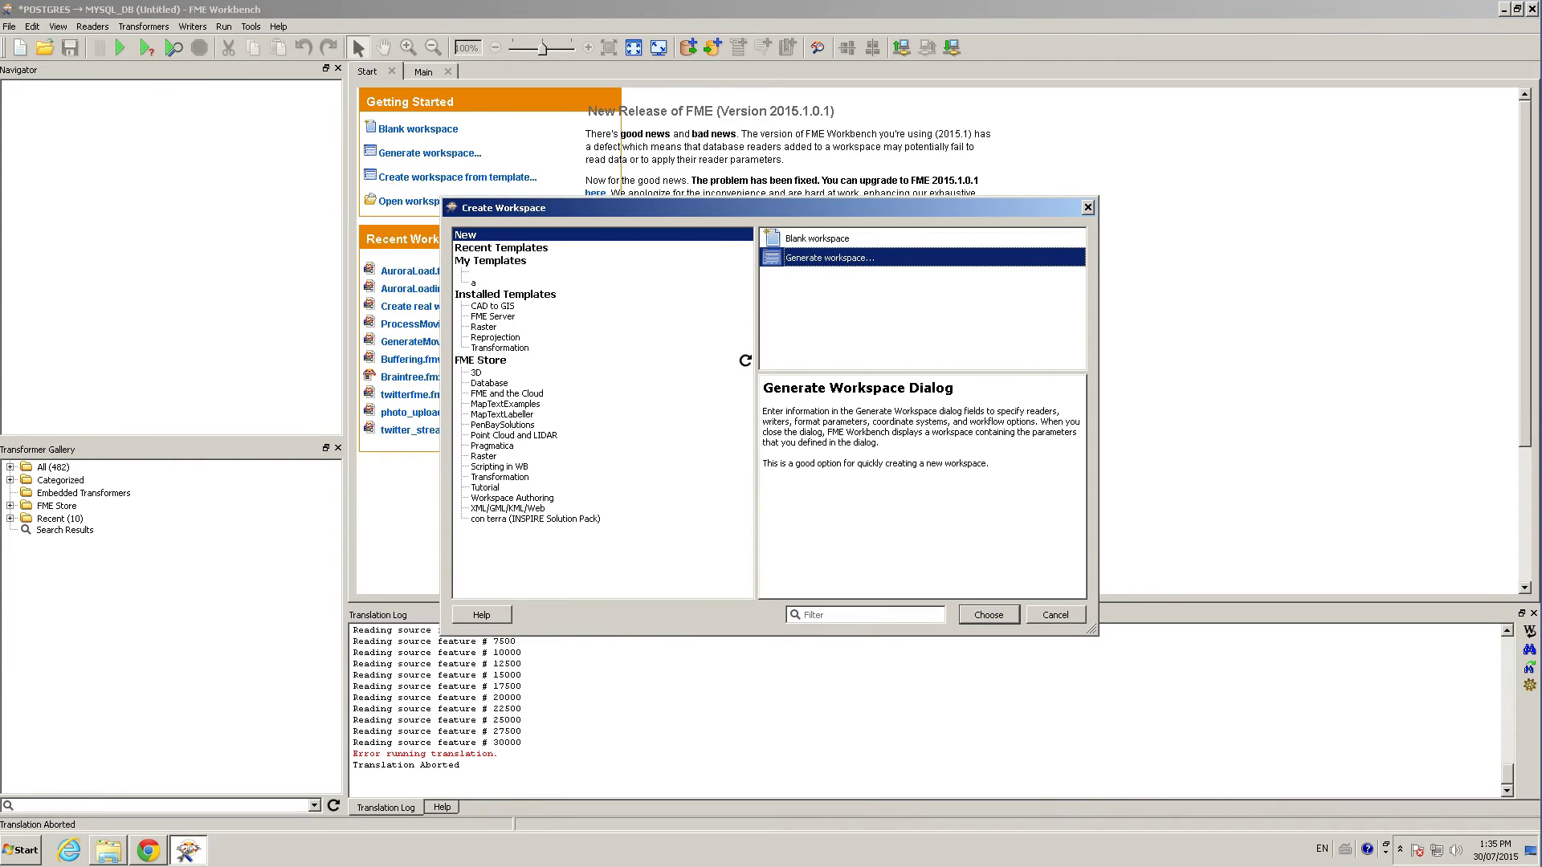
pyautogui.press('Return')
pyautogui.click(775, 444)
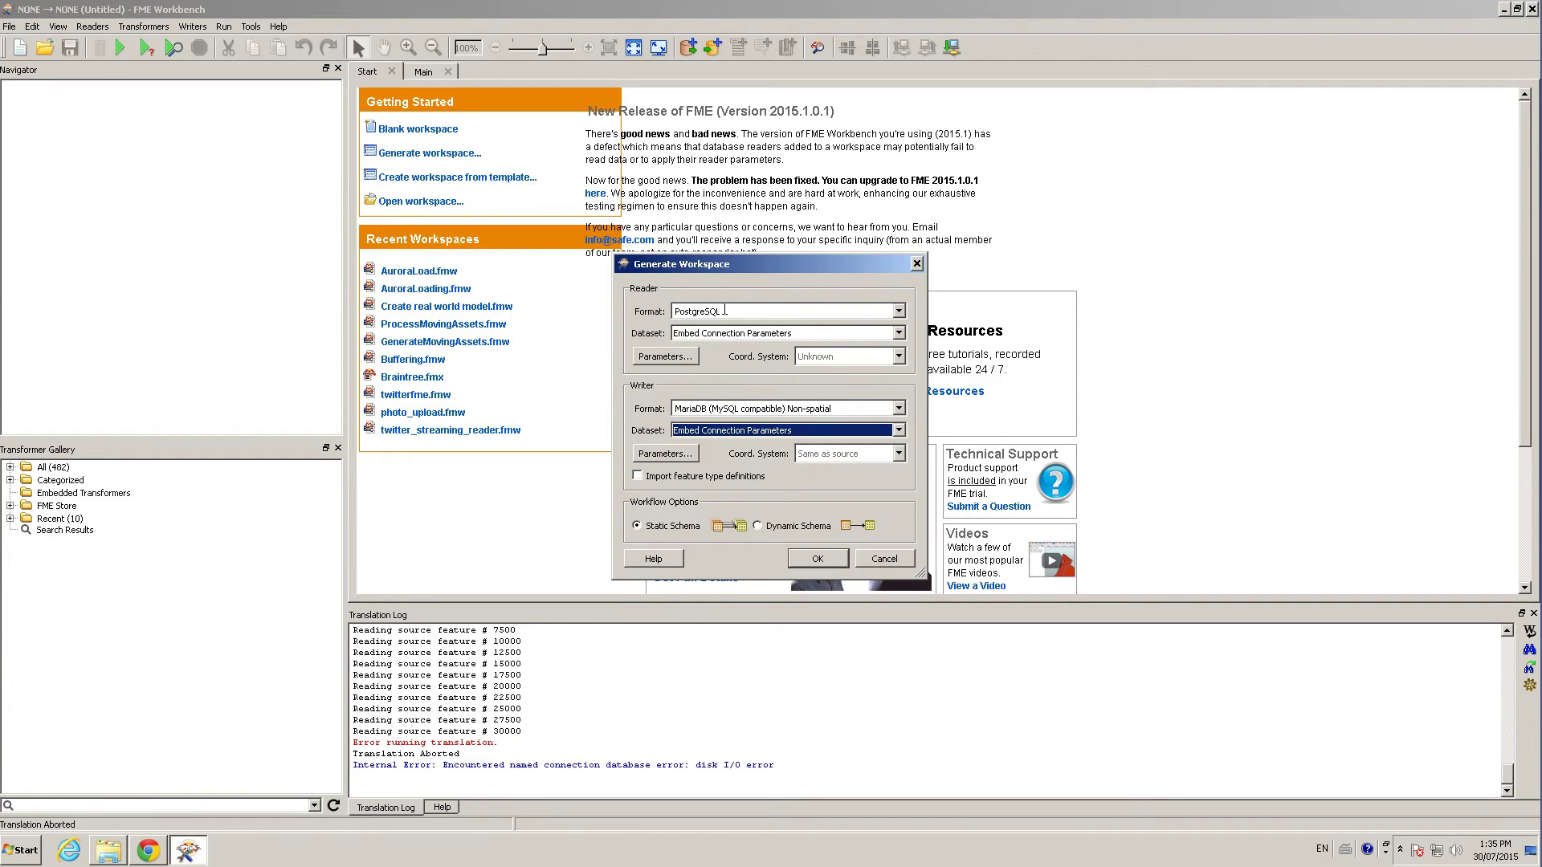
# Step: Search the available reader formats for sql and amazon, and leave the Reader Gallery without choosing one
pyautogui.click(898, 312)
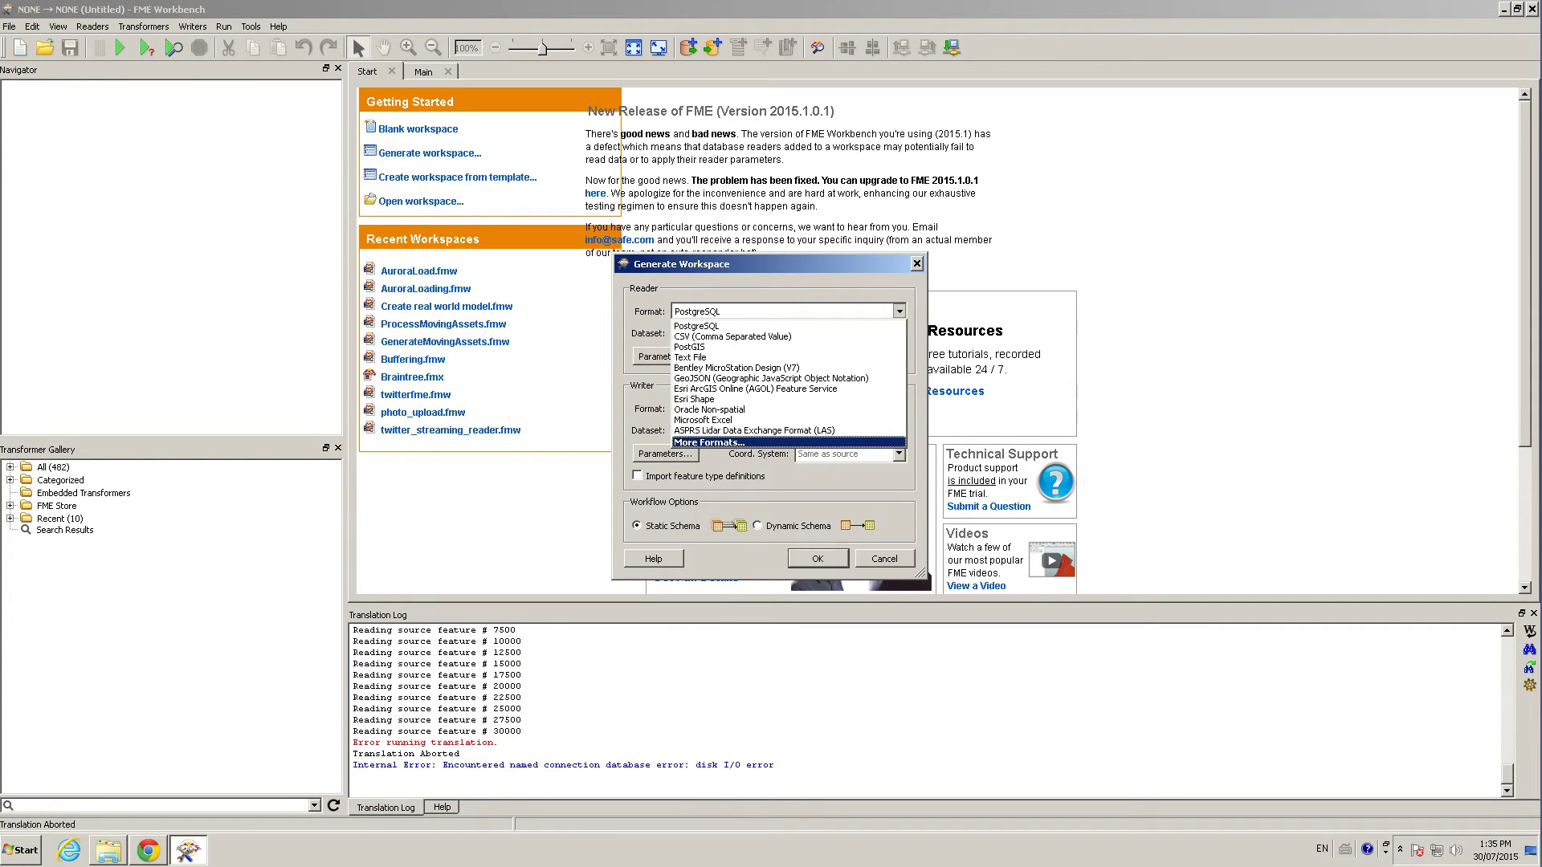
pyautogui.press('Return')
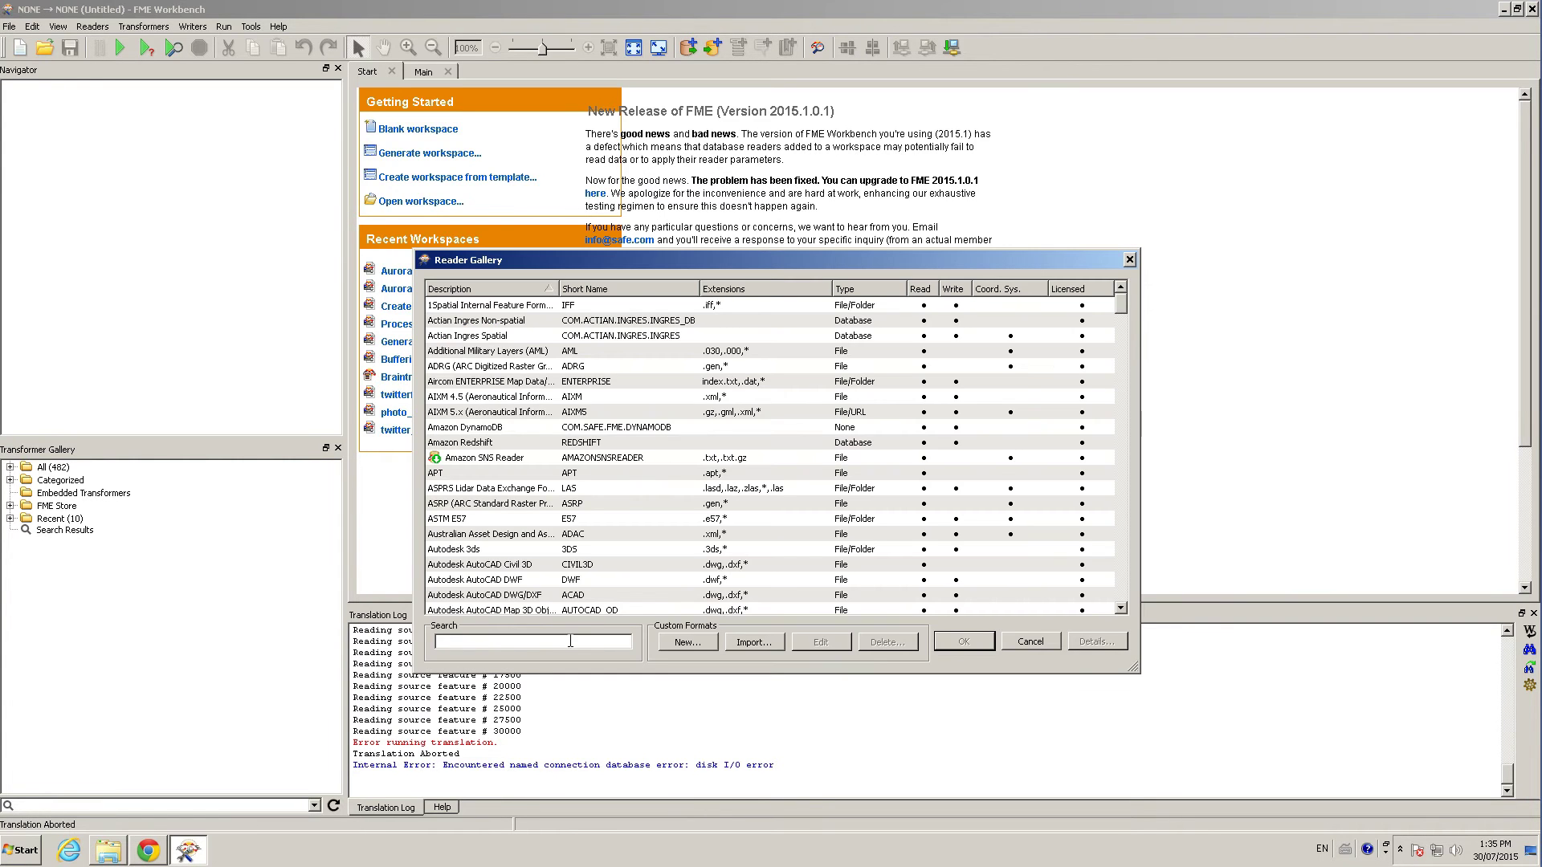
pyautogui.write('orac')
pyautogui.press('BackSpace')
pyautogui.press('BackSpace')
pyautogui.press('BackSpace')
pyautogui.press('BackSpace')
pyautogui.write('sql')
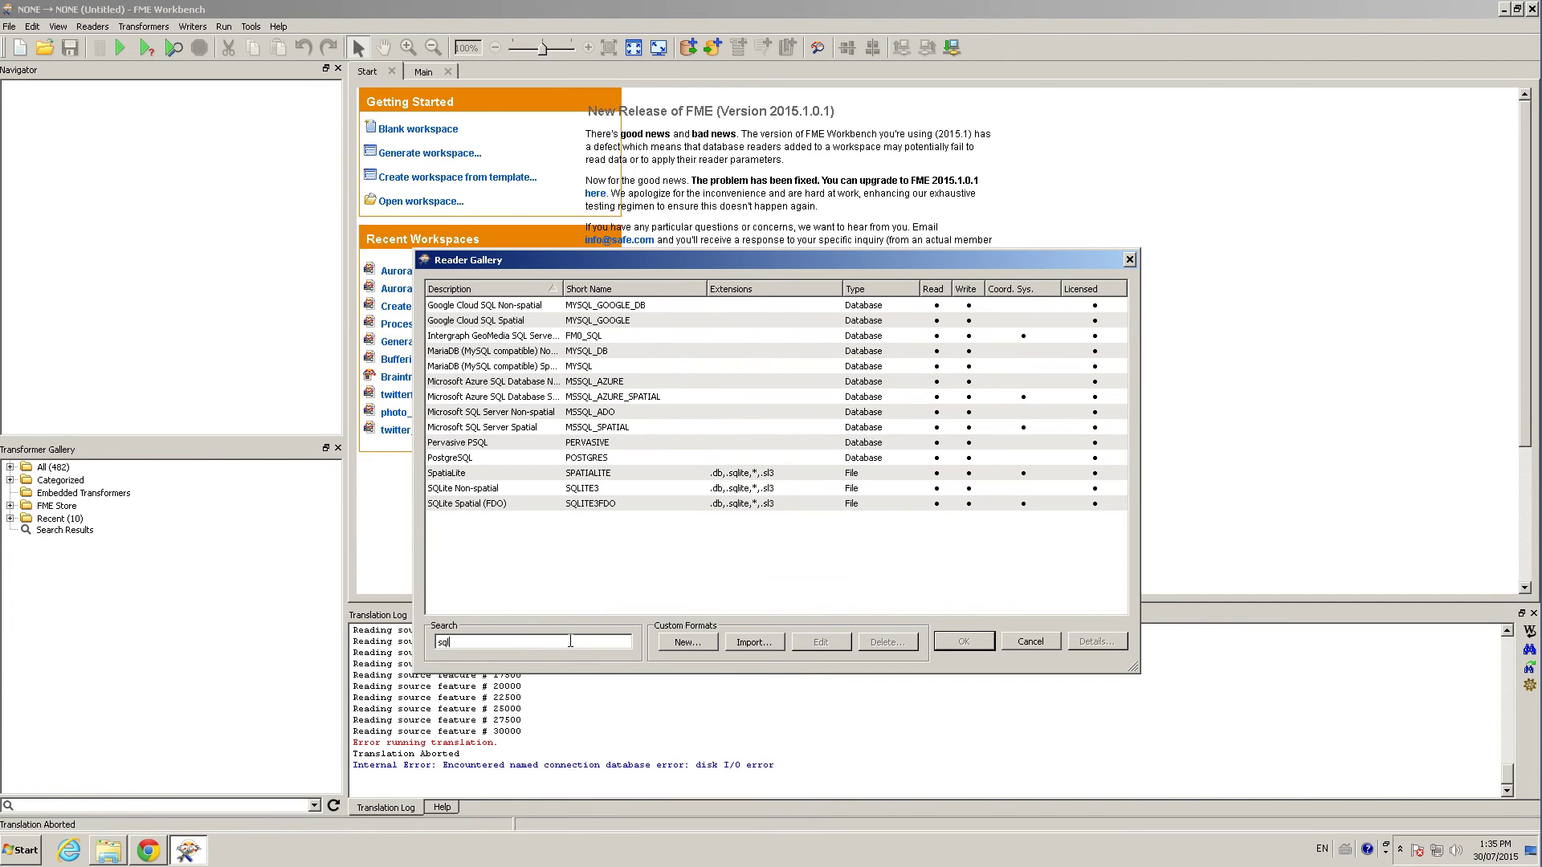
pyautogui.press('BackSpace')
pyautogui.press('BackSpace')
pyautogui.press('BackSpace')
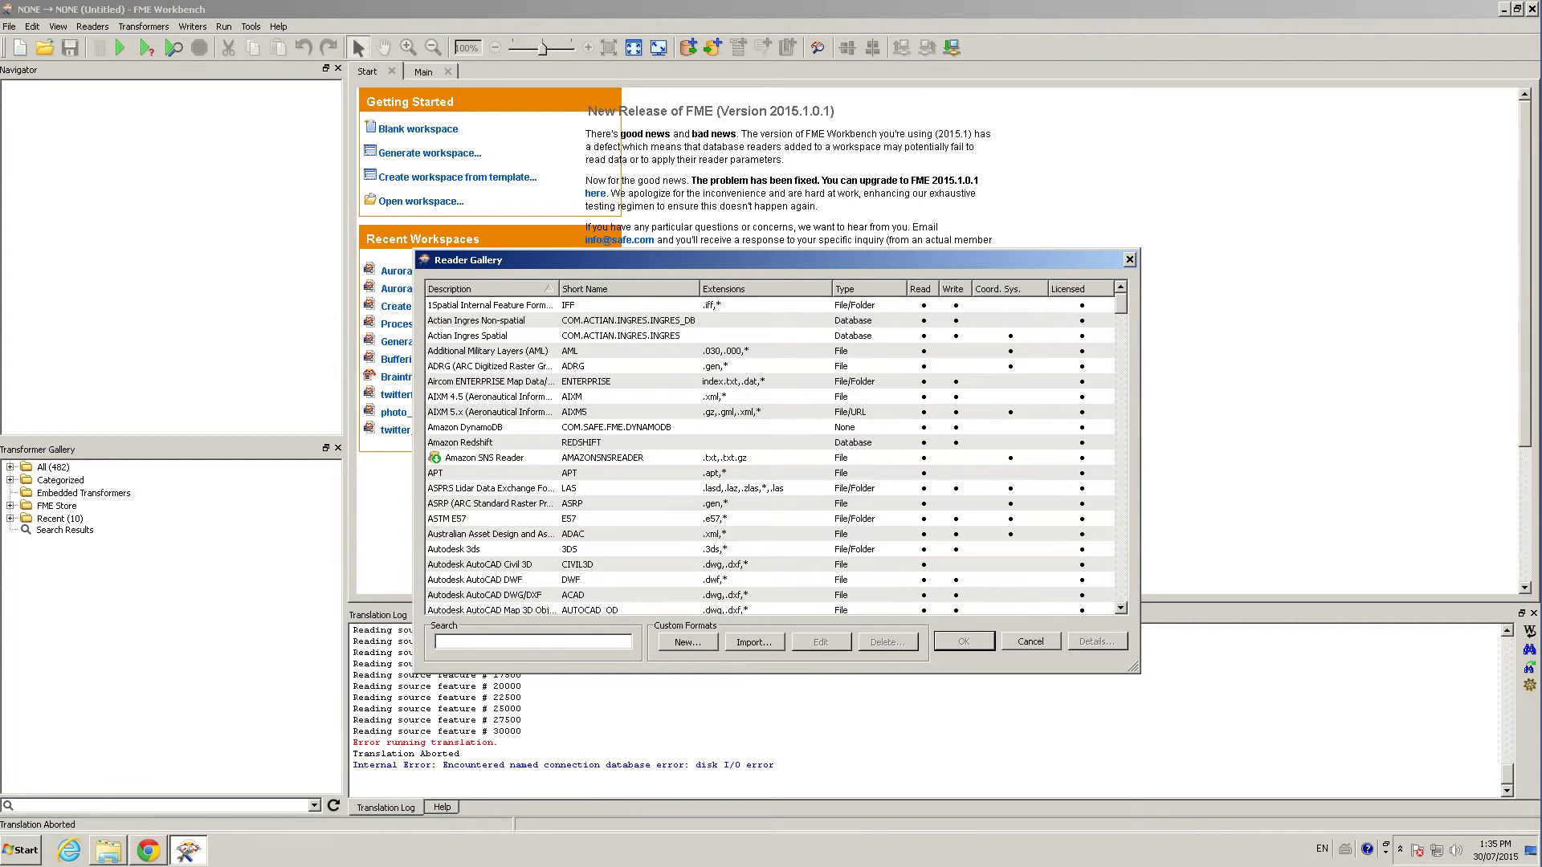
pyautogui.write('amazon')
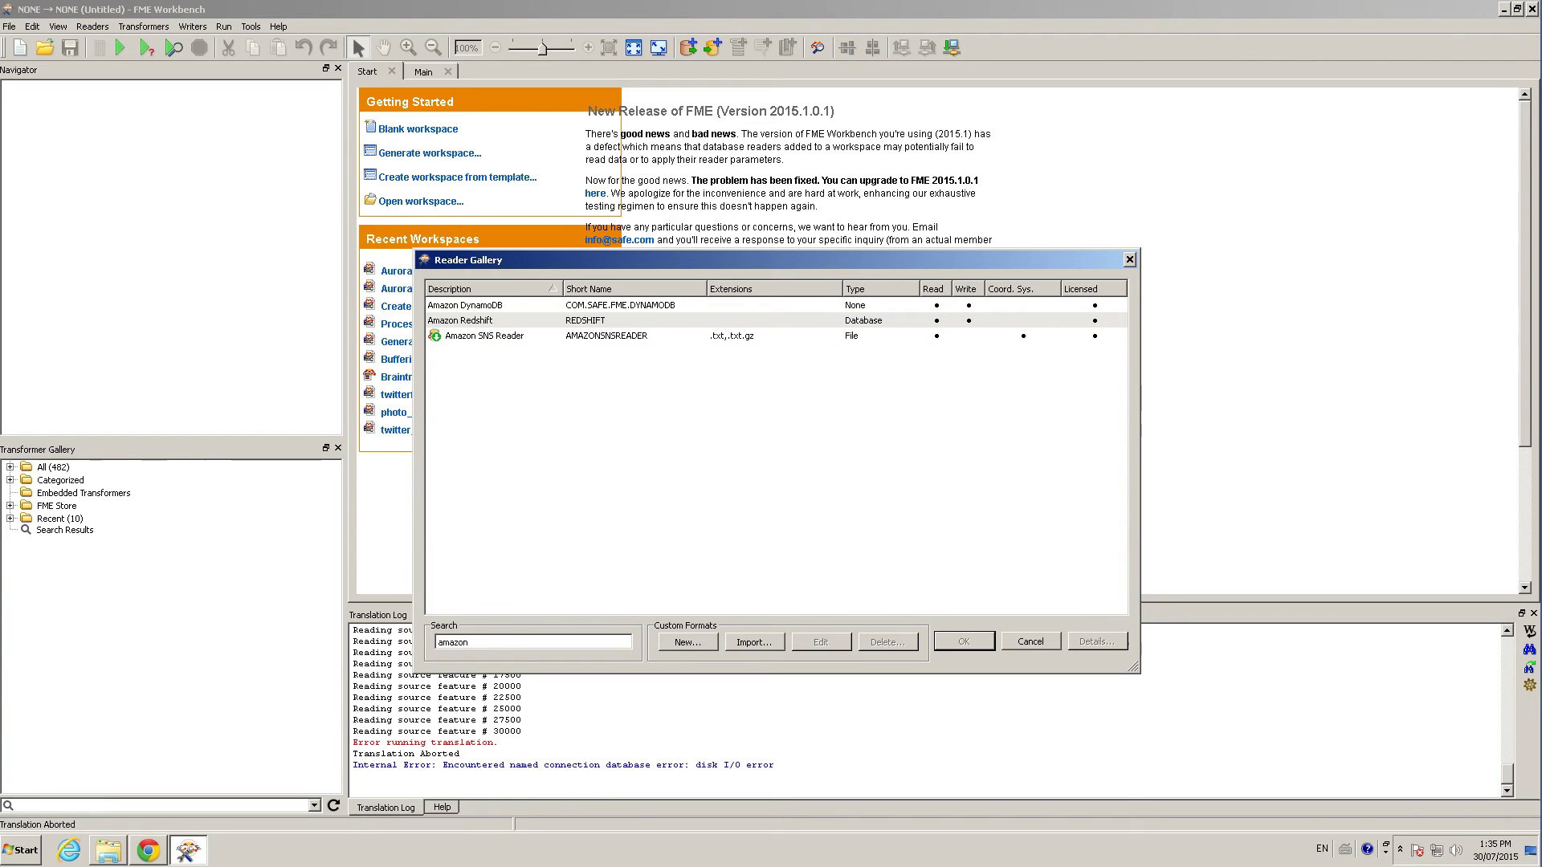
pyautogui.press('Escape')
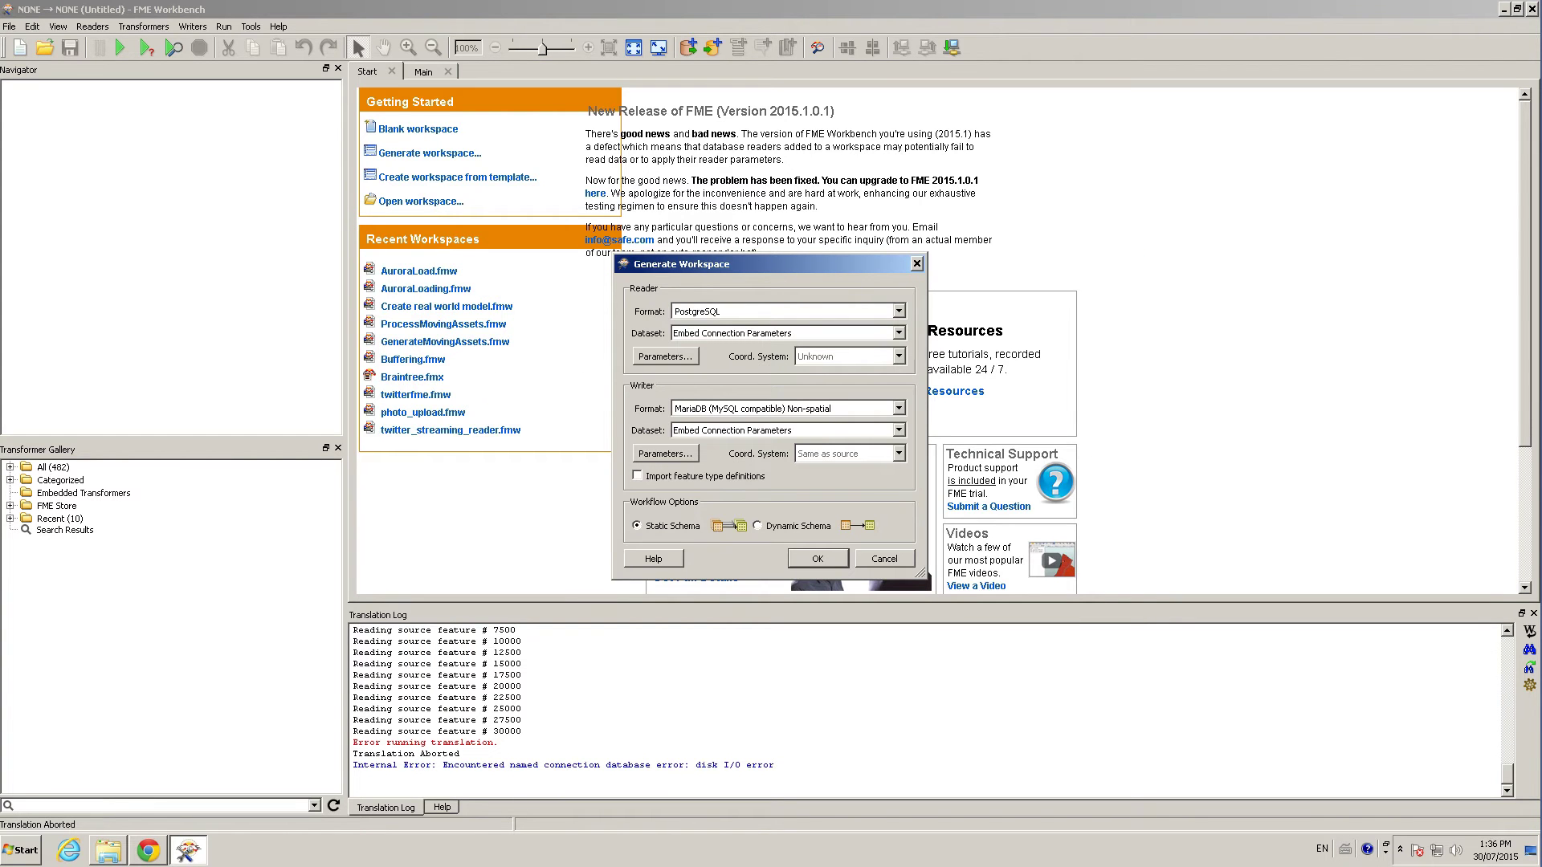
# Step: Enter the database password in the MariaDB (MySQL compatible) Non-spatial writer's connection parameters
pyautogui.click(754, 409)
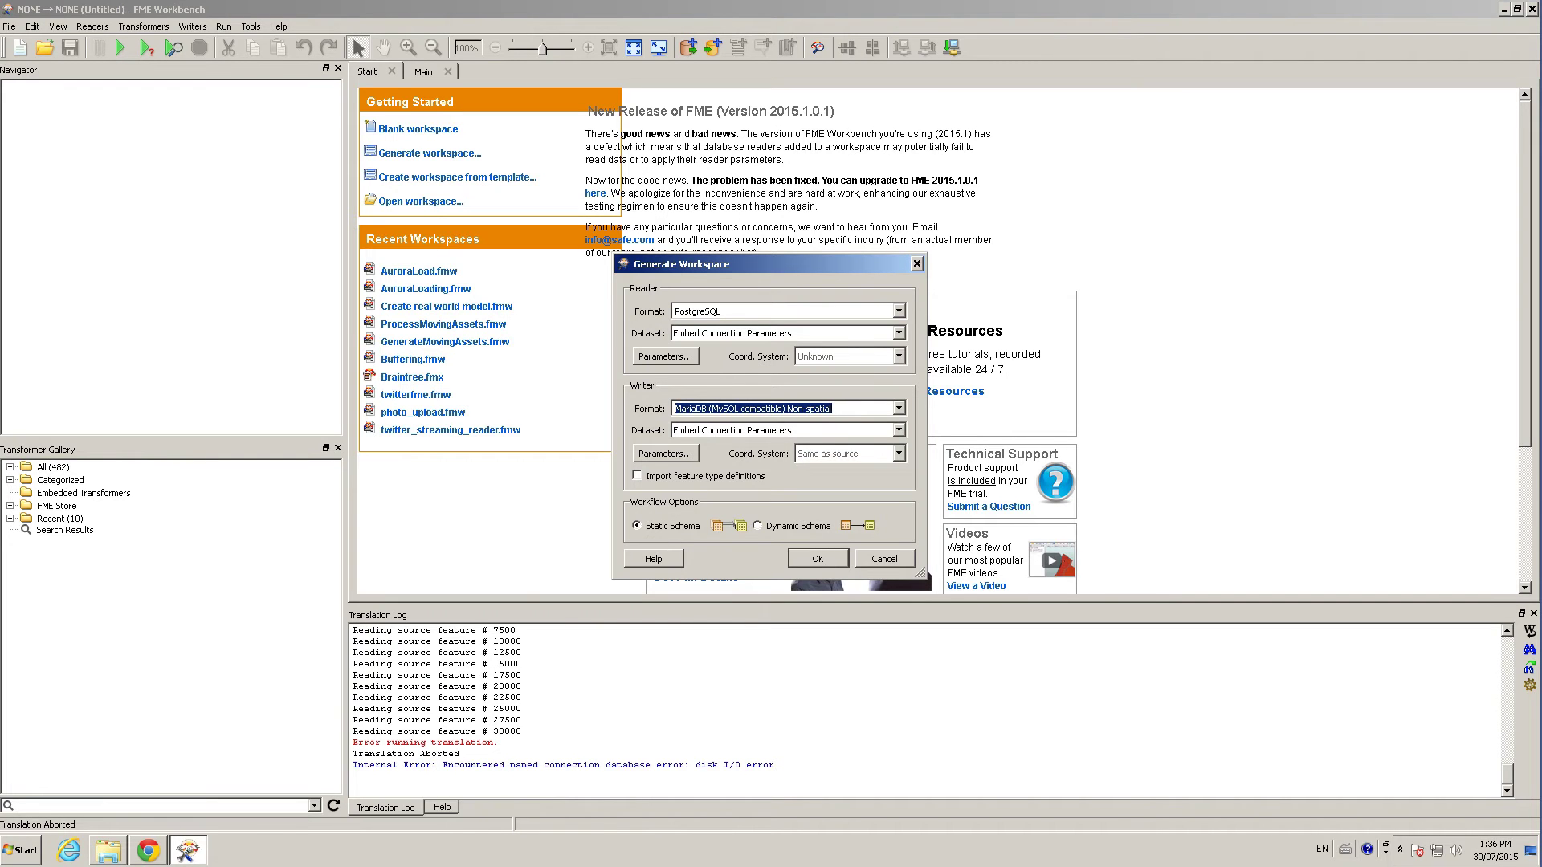
pyautogui.click(666, 453)
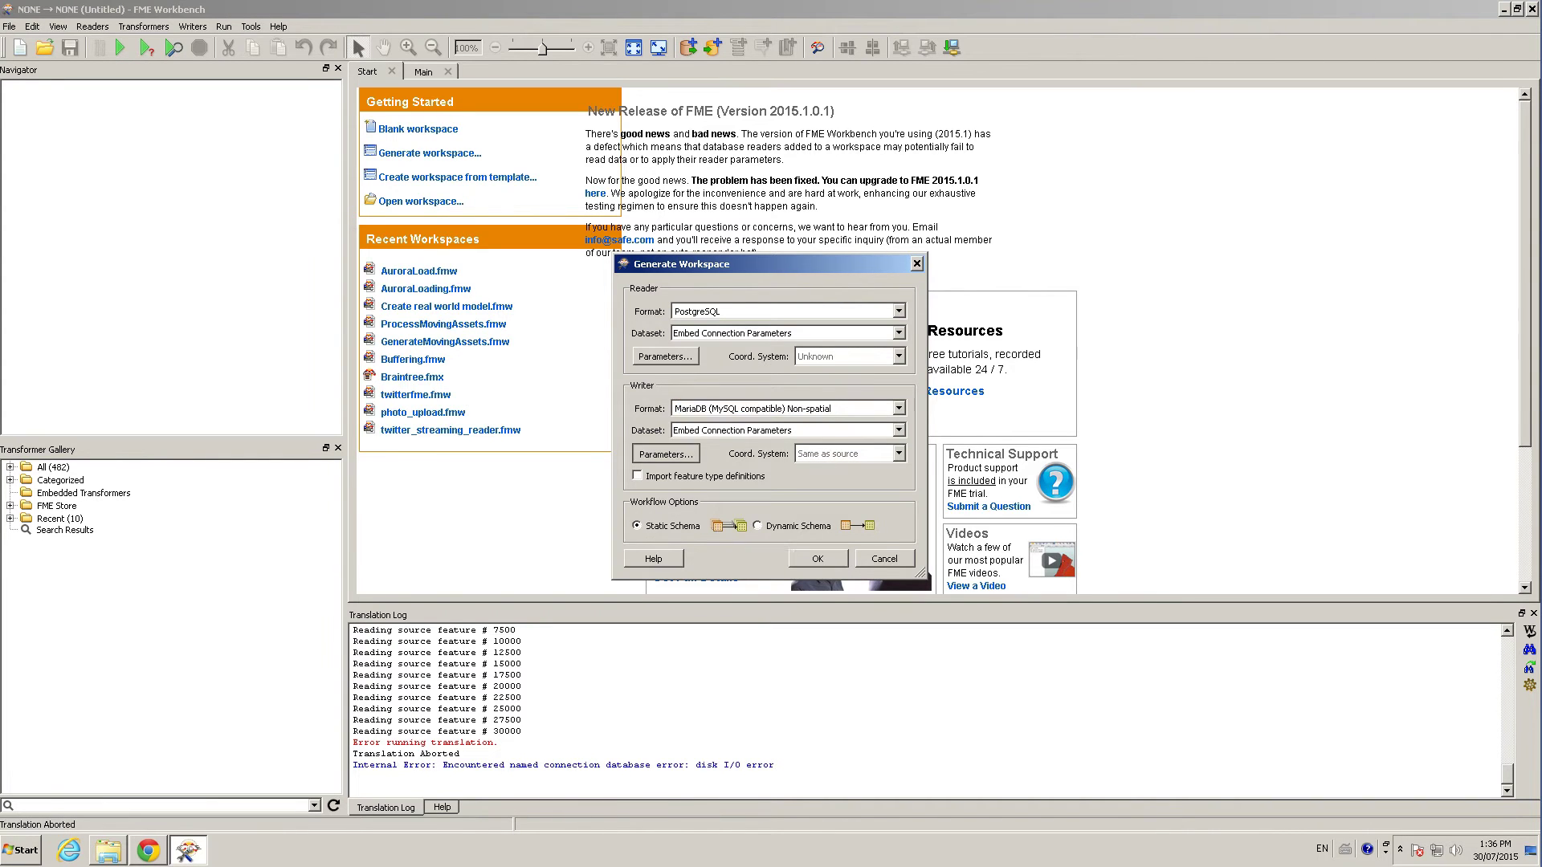
pyautogui.doubleClick(715, 456)
pyautogui.write('••••••••')
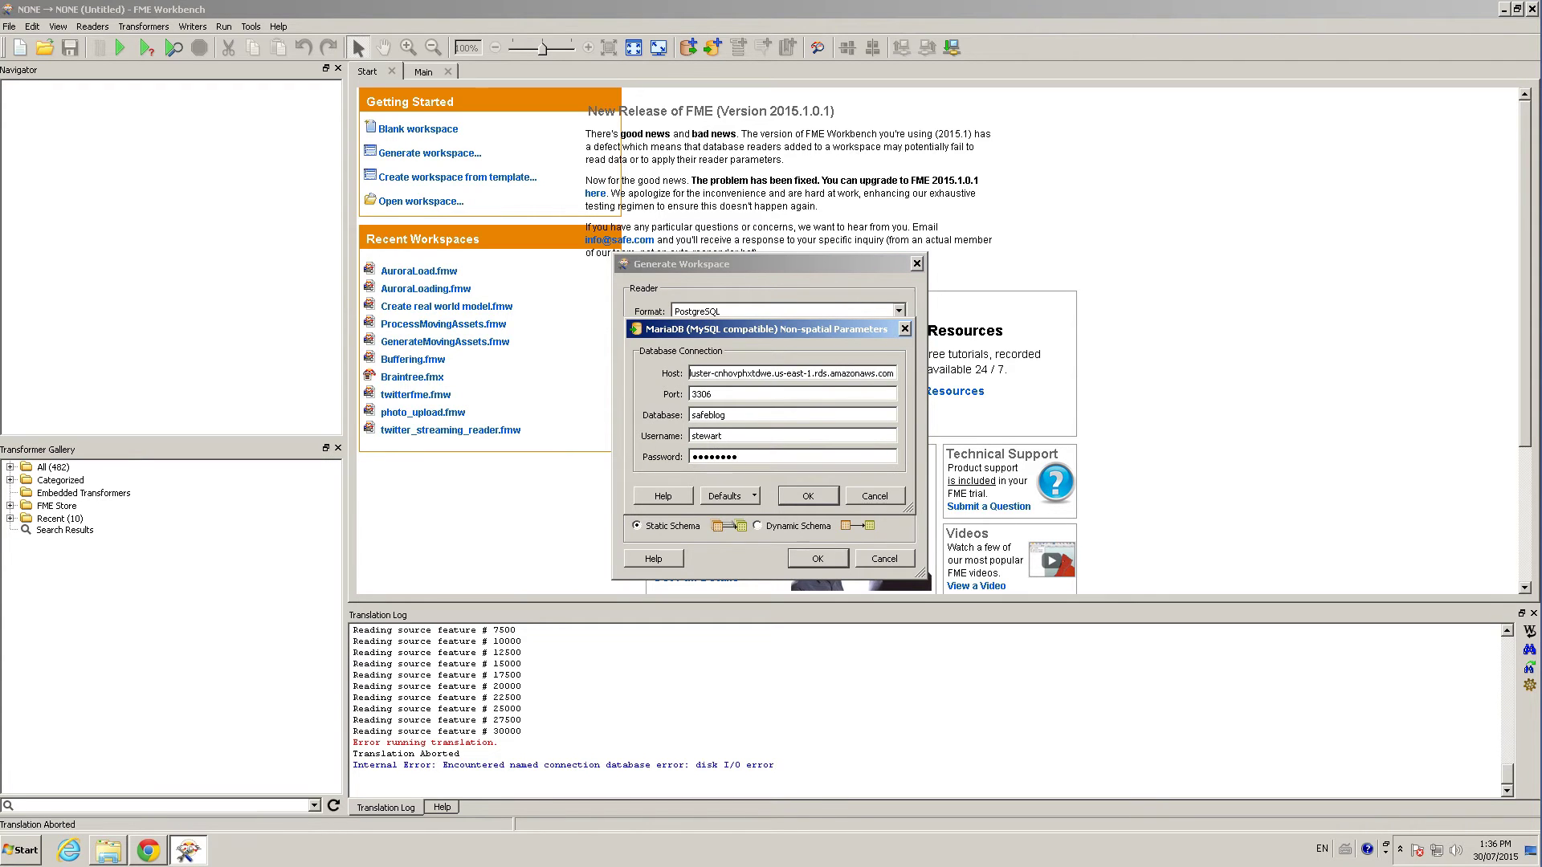
pyautogui.press('Return')
# Step: Generate the workspace with all four vancouver tables from the PostgreSQL reader and run the translation
pyautogui.click(665, 357)
pyautogui.press('Return')
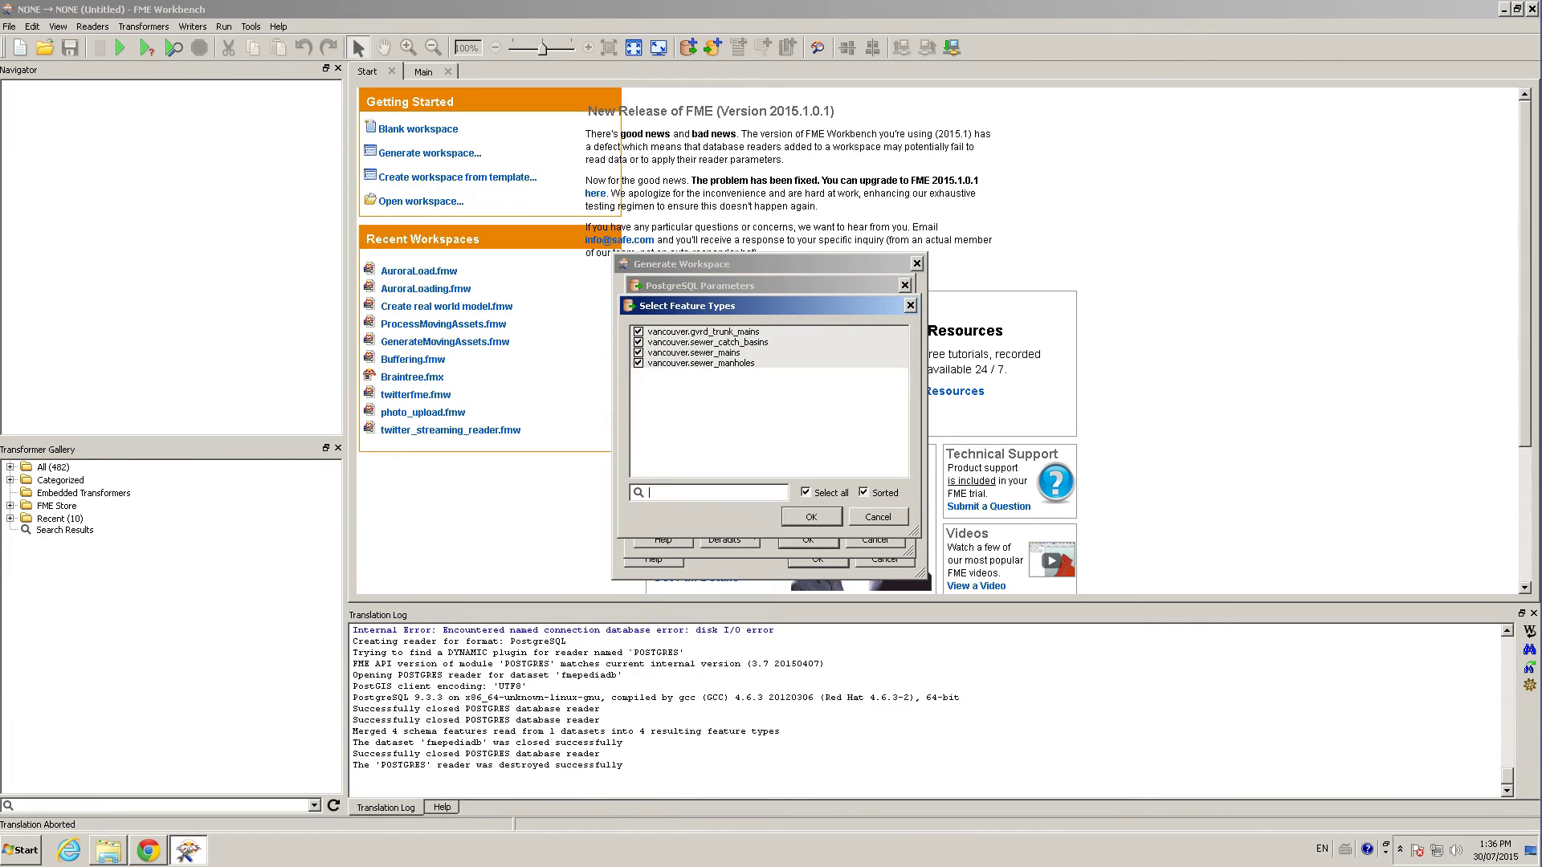
pyautogui.press('Return')
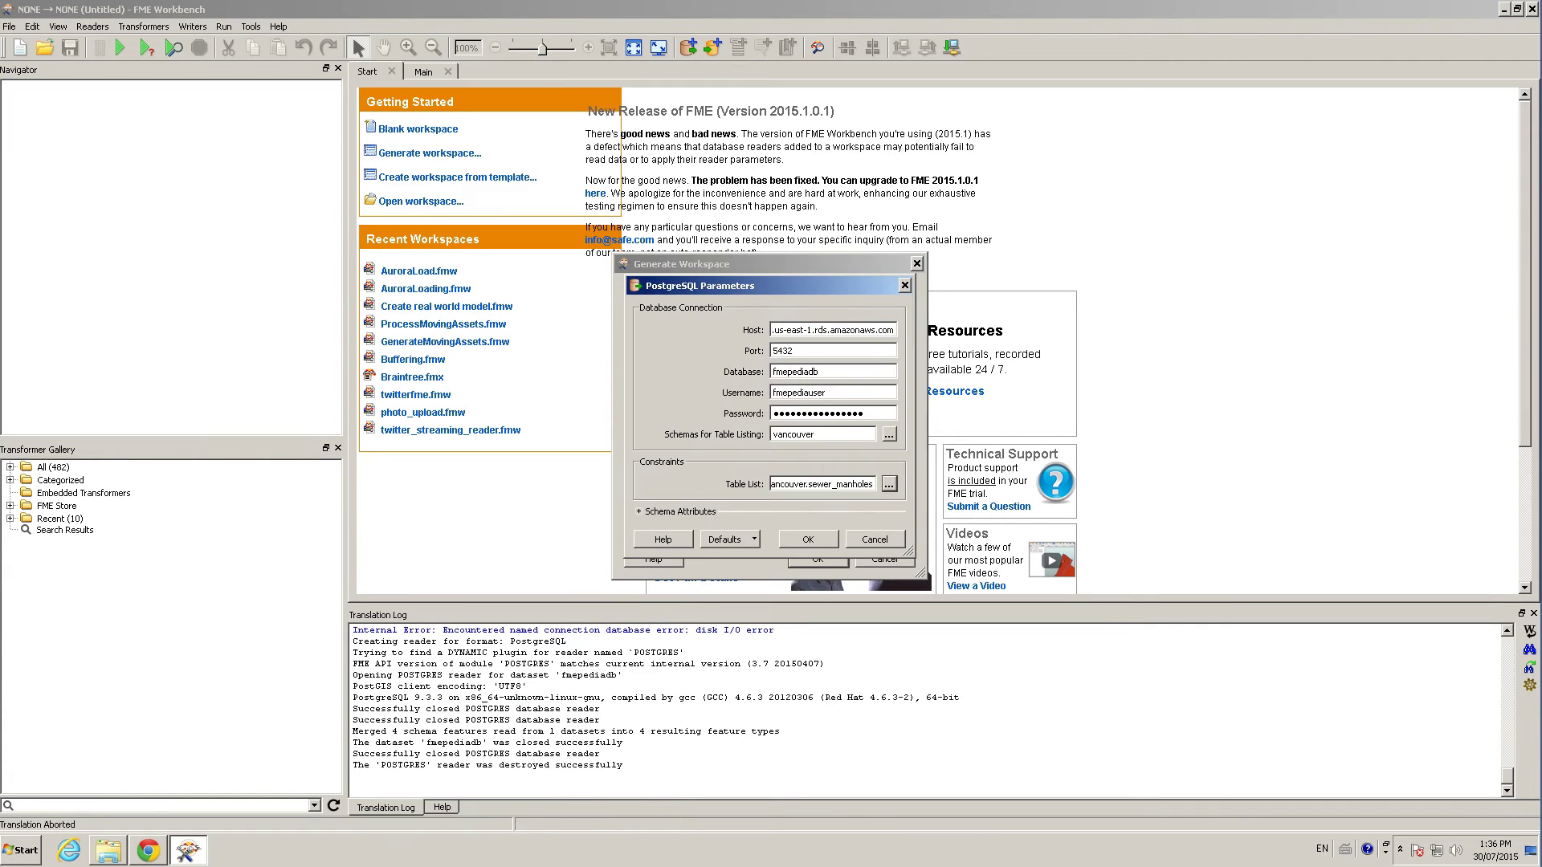
pyautogui.press('Return')
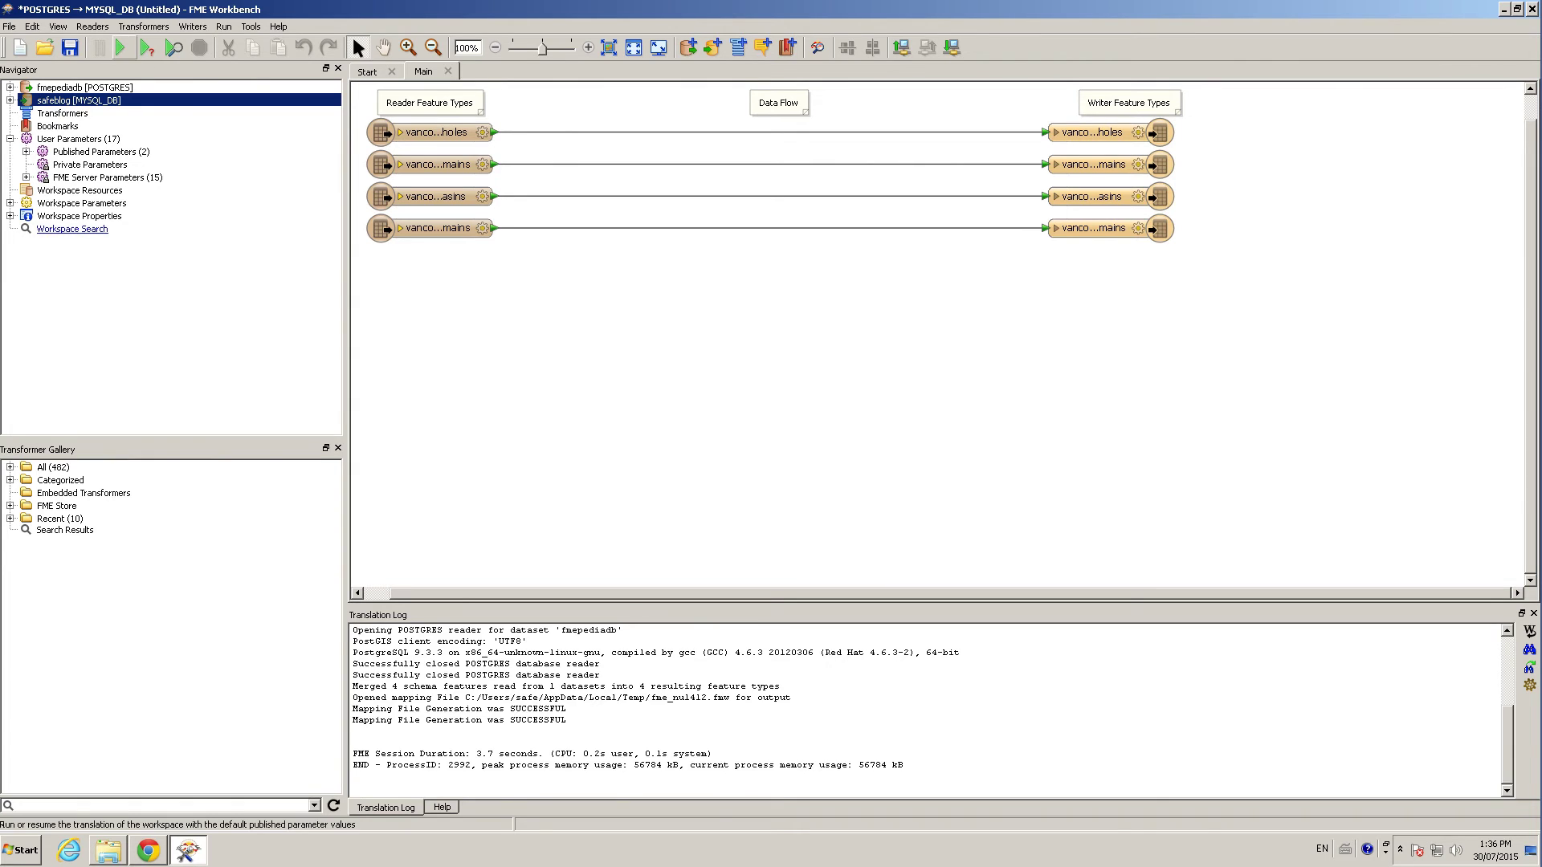
pyautogui.click(120, 47)
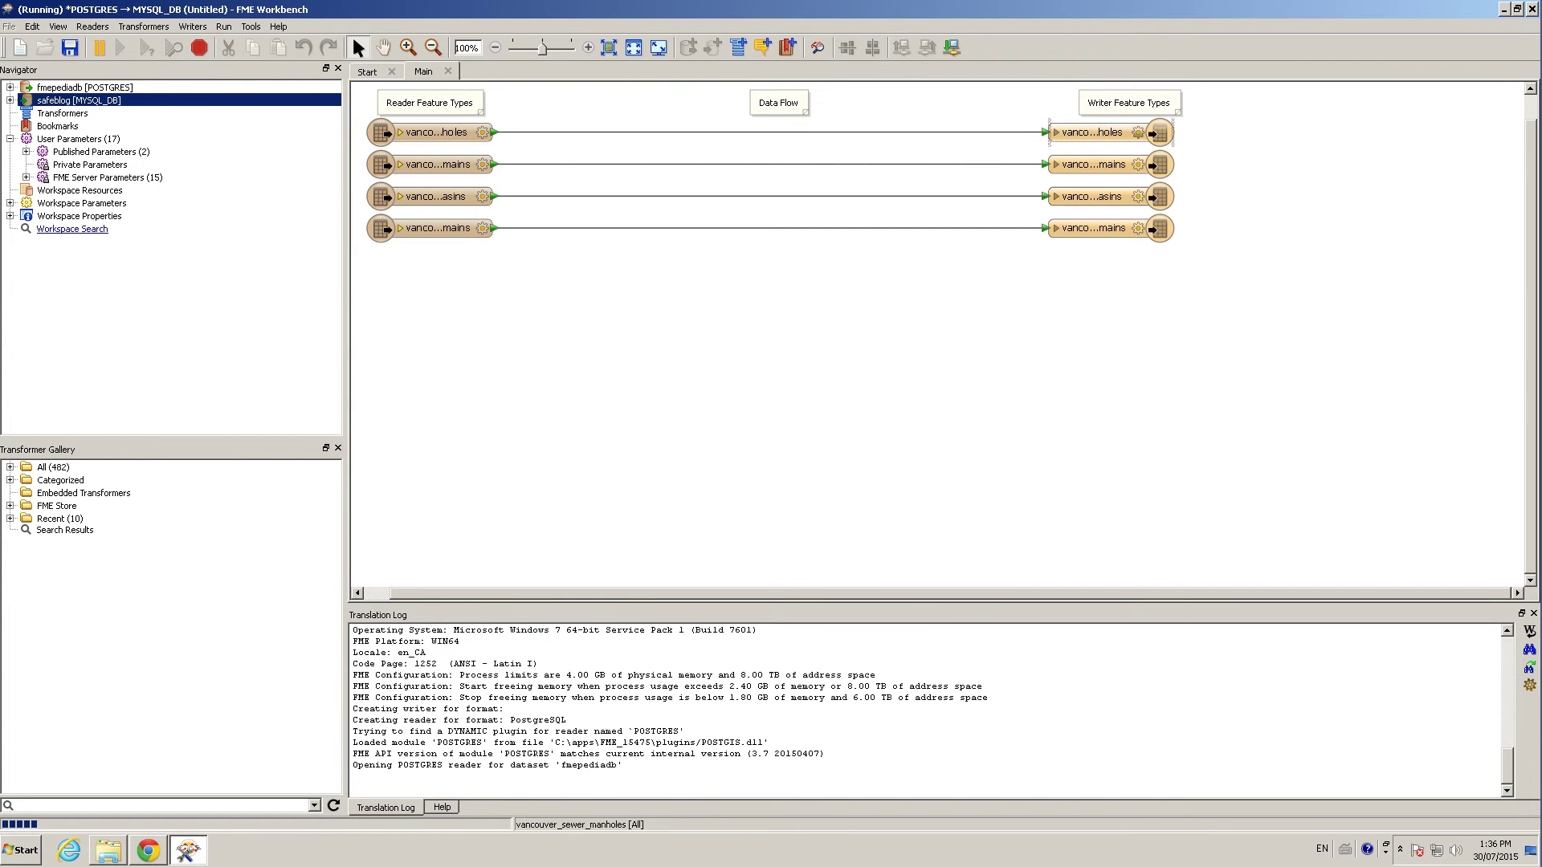
# Step: Shorten the table name of the vancouver_sewer_manholes writer feature type to sewer_manholes
pyautogui.doubleClick(1100, 132)
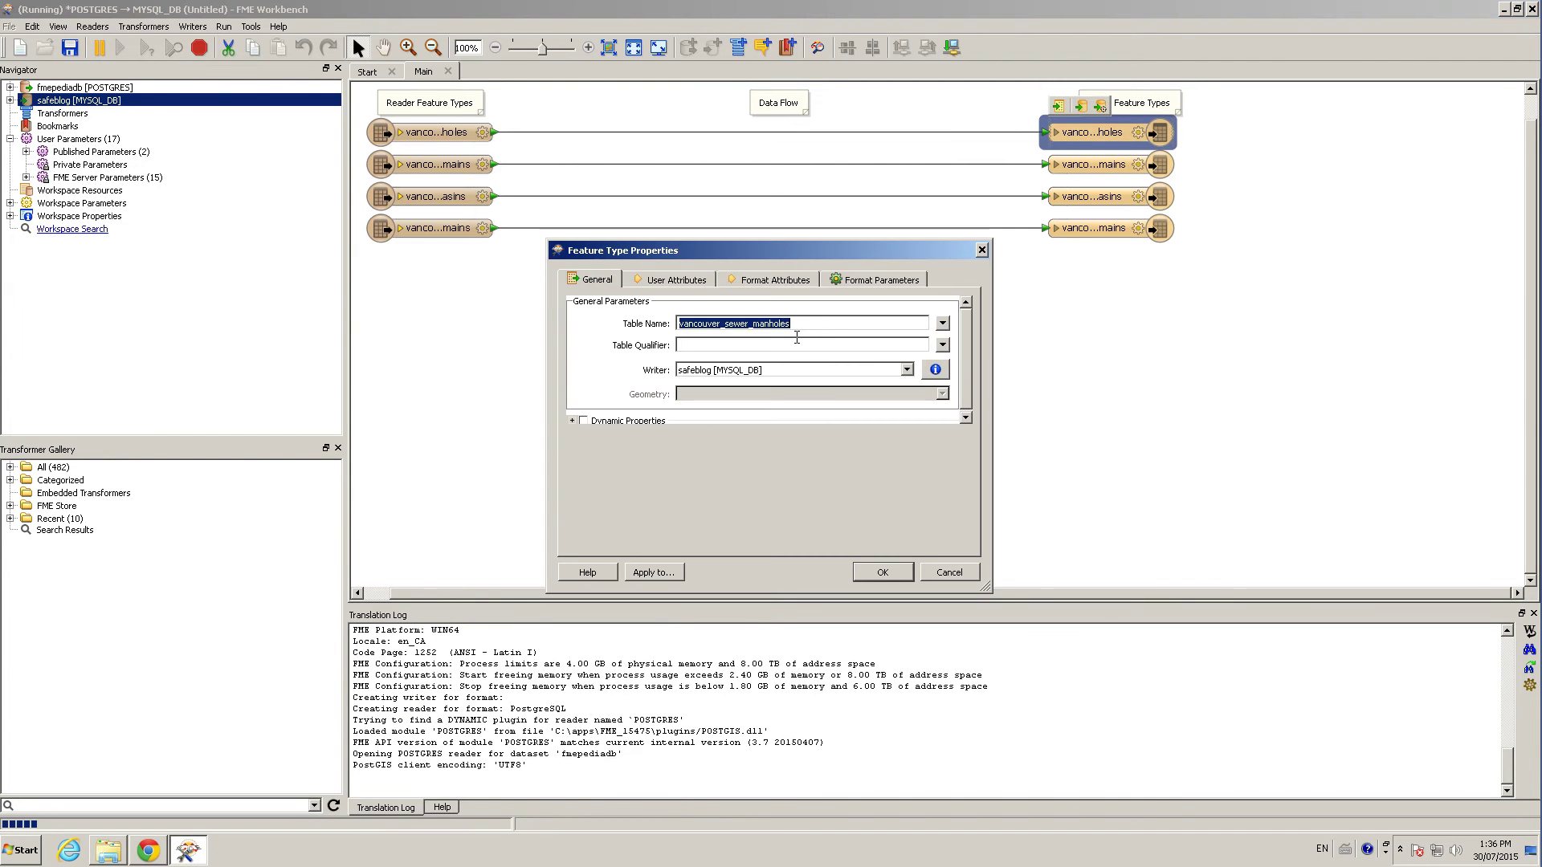
pyautogui.click(797, 329)
pyautogui.moveTo(796, 329); pyautogui.dragTo(732, 324)
pyautogui.click(727, 323)
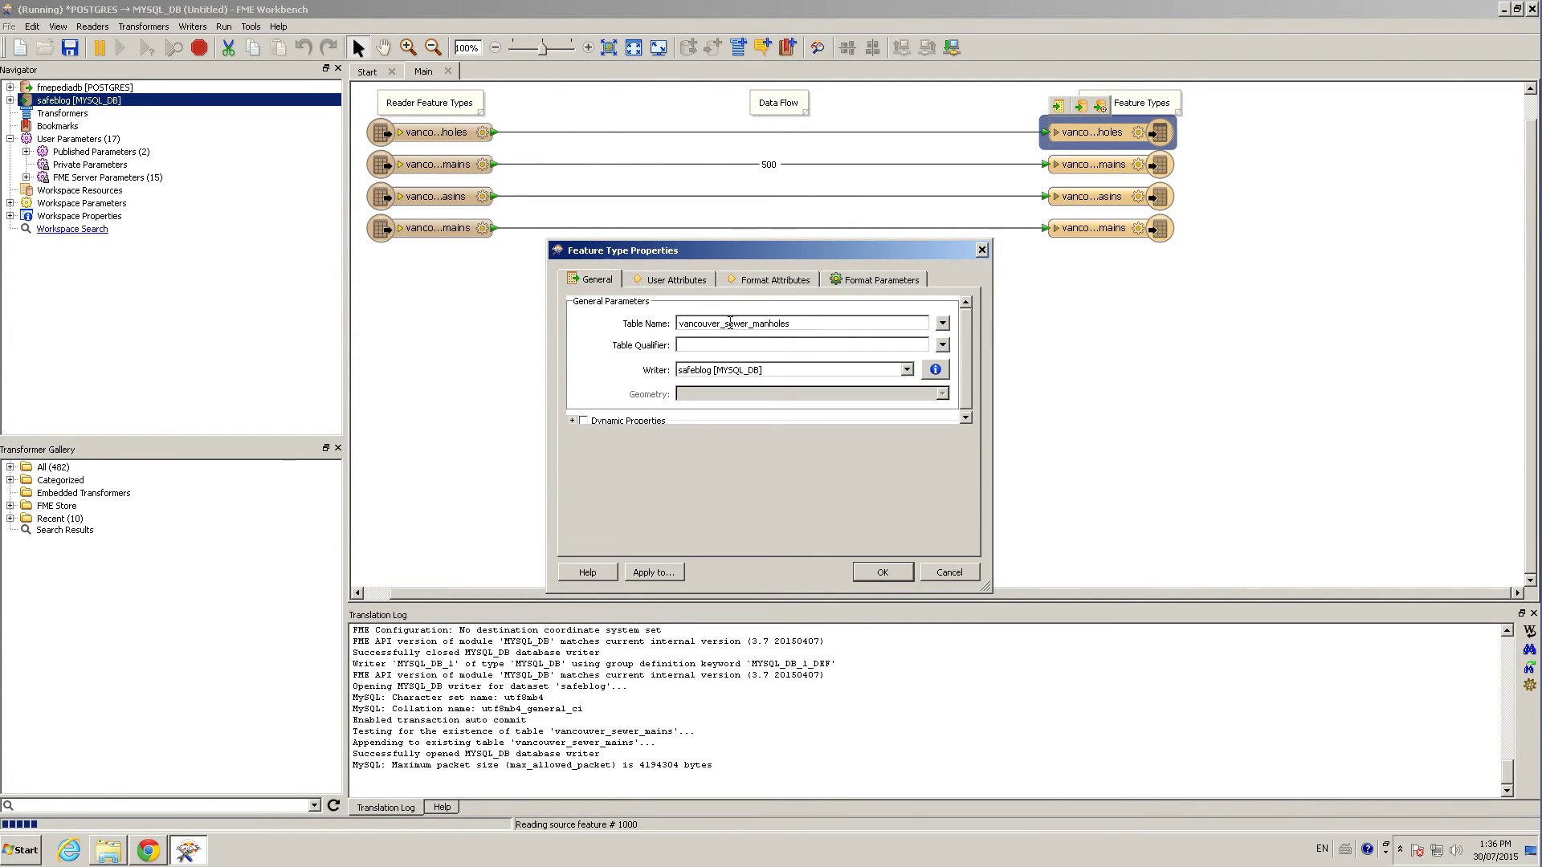
pyautogui.hotkey('shift', 'Left')
pyautogui.hotkey('shift', 'Left')
pyautogui.hotkey('shift', 'Left')
pyautogui.hotkey('shift', 'Left')
pyautogui.hotkey('shift', 'Left')
pyautogui.hotkey('shift', 'Left')
pyautogui.hotkey('shift', 'Left')
pyautogui.hotkey('shift', 'Left')
pyautogui.hotkey('shift', 'Left')
pyautogui.hotkey('shift', 'Left')
pyautogui.press('BackSpace')
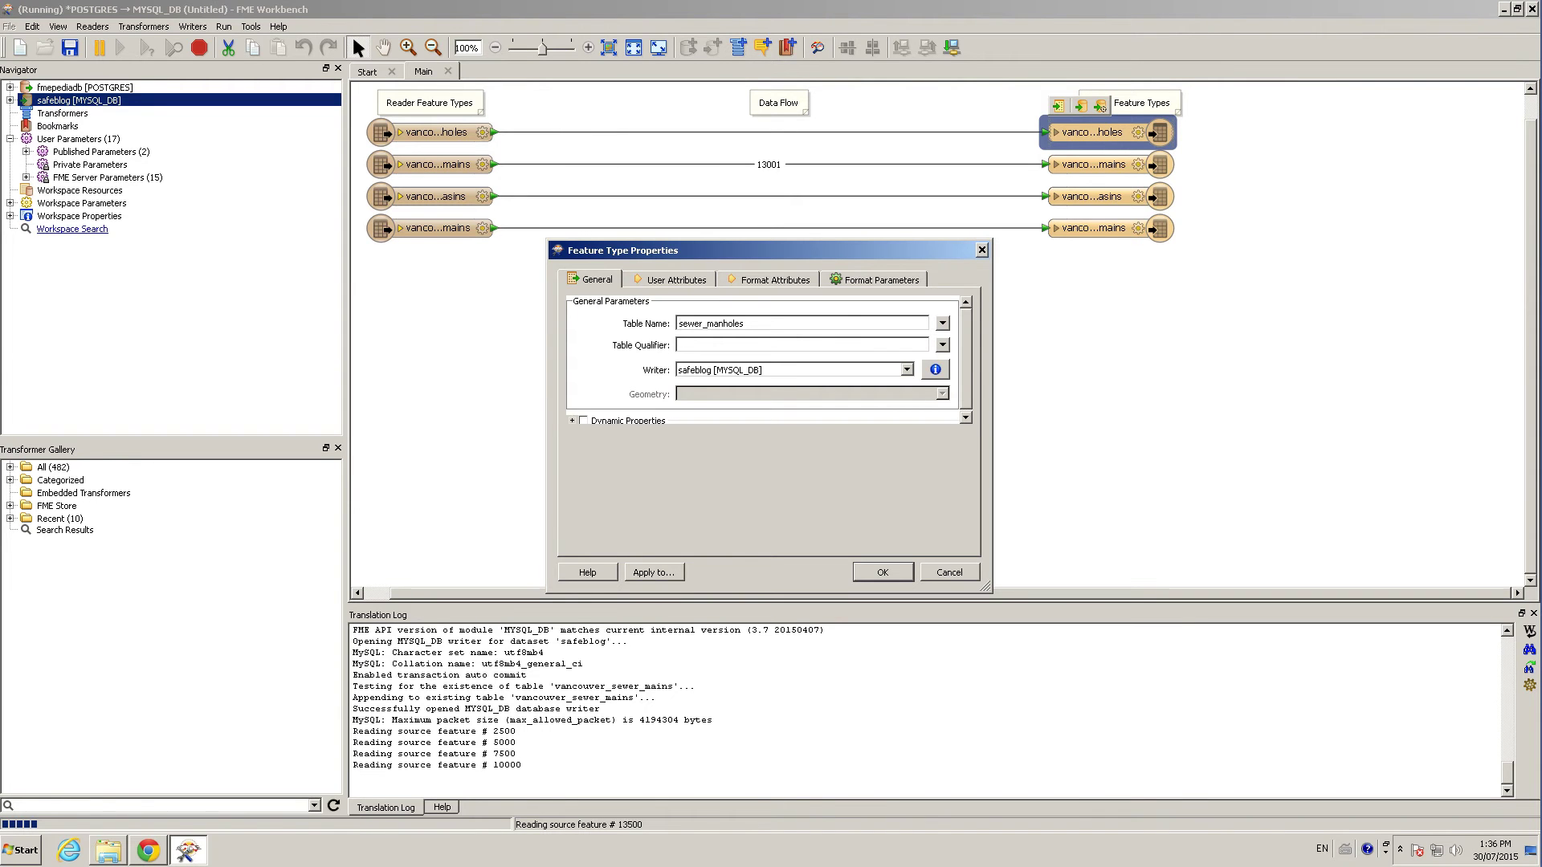
# Step: Set Truncate Table First to Yes in the manholes writer feature type's format parameters
pyautogui.click(881, 279)
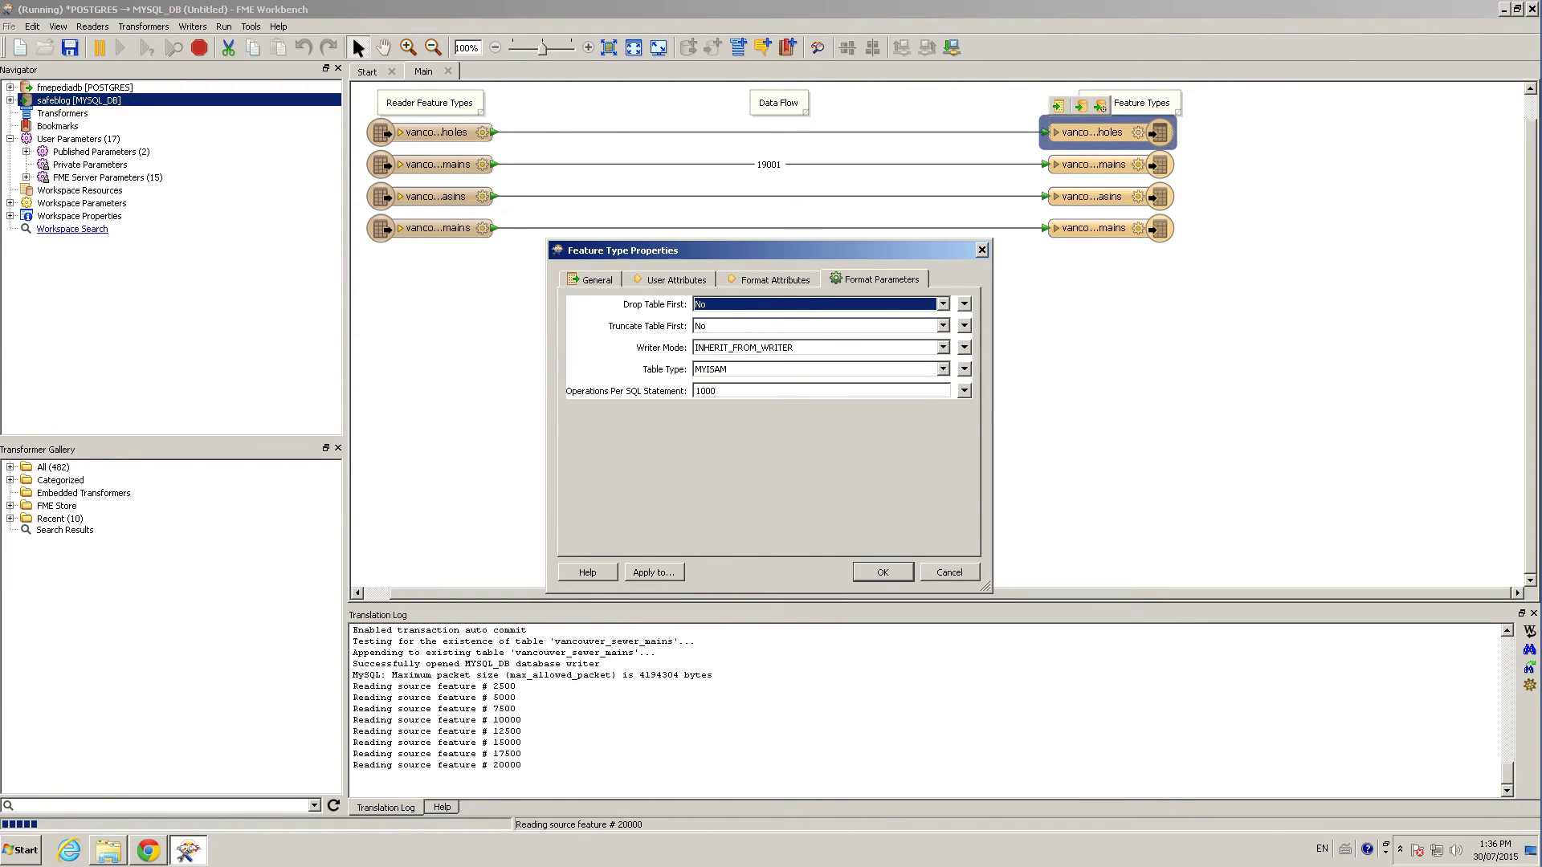
pyautogui.click(739, 326)
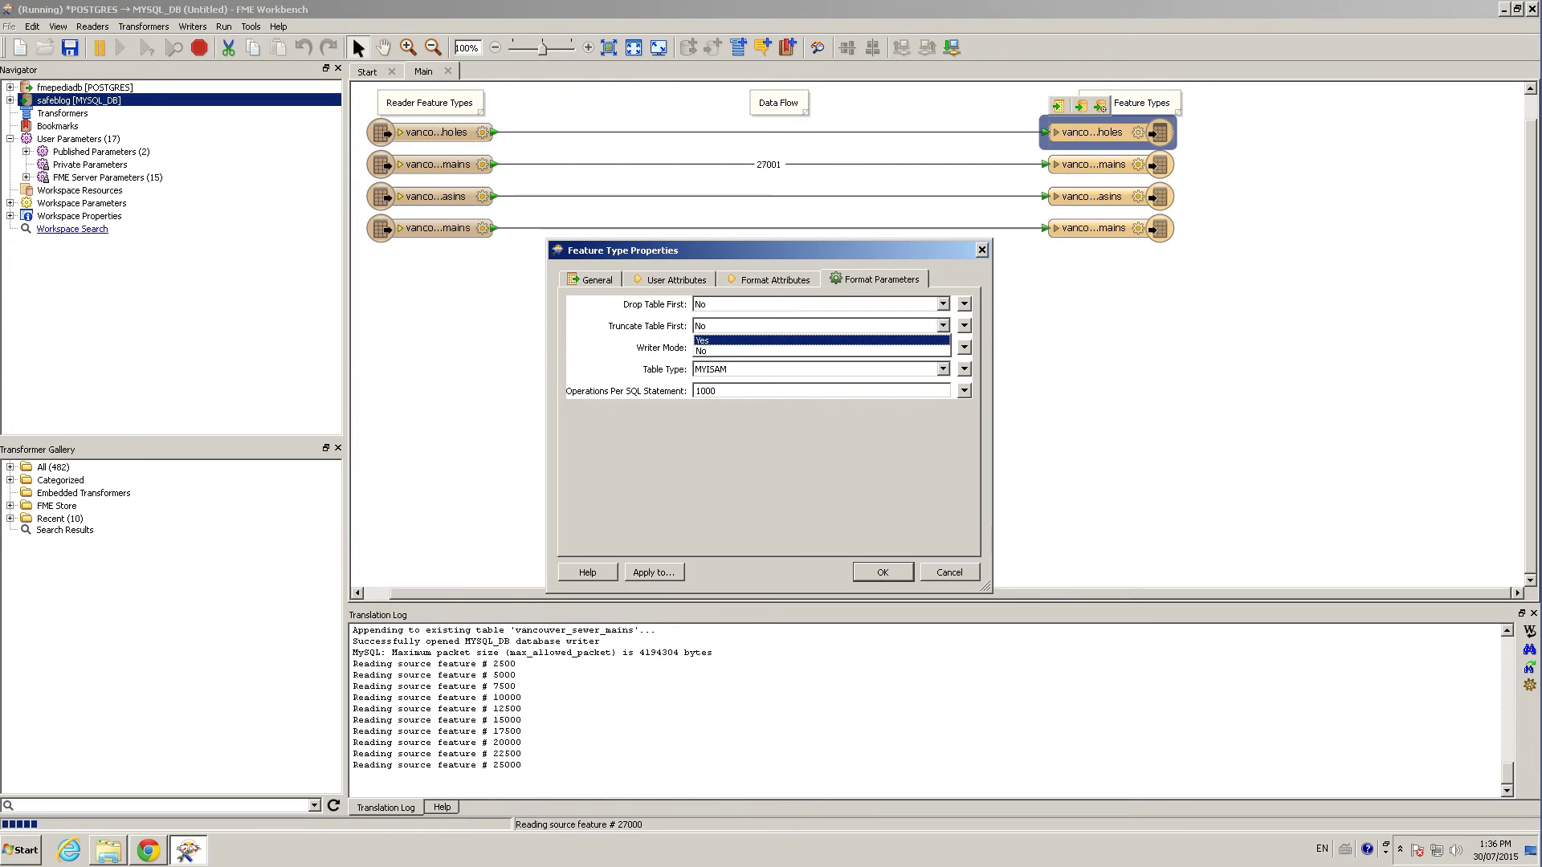
pyautogui.click(721, 340)
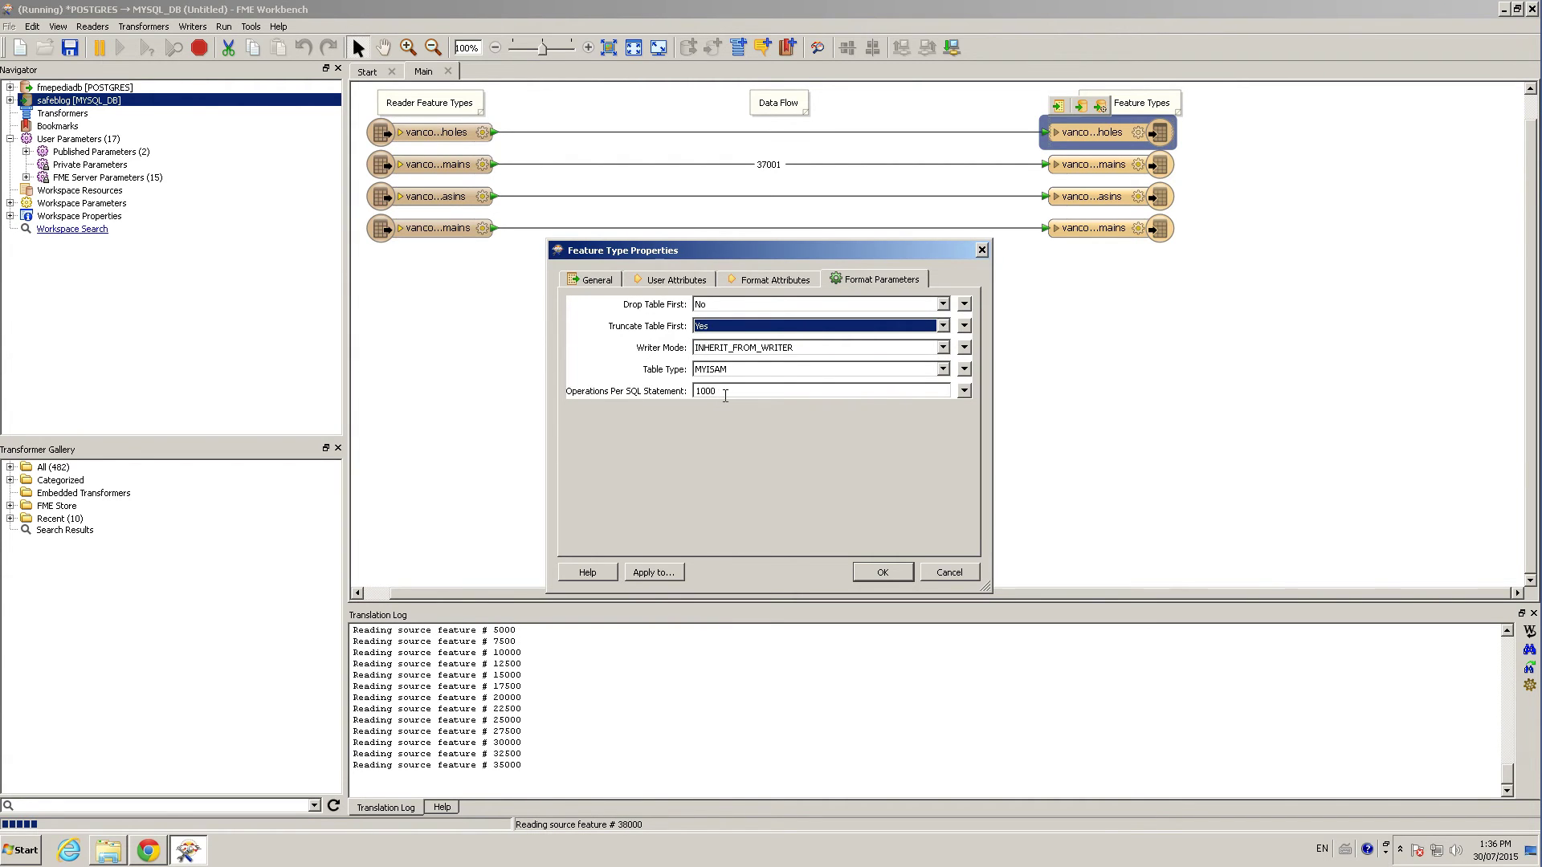
# Step: Examine the type and elev_m attribute definitions of the manholes writer feature type, and discard the property edits
pyautogui.click(676, 280)
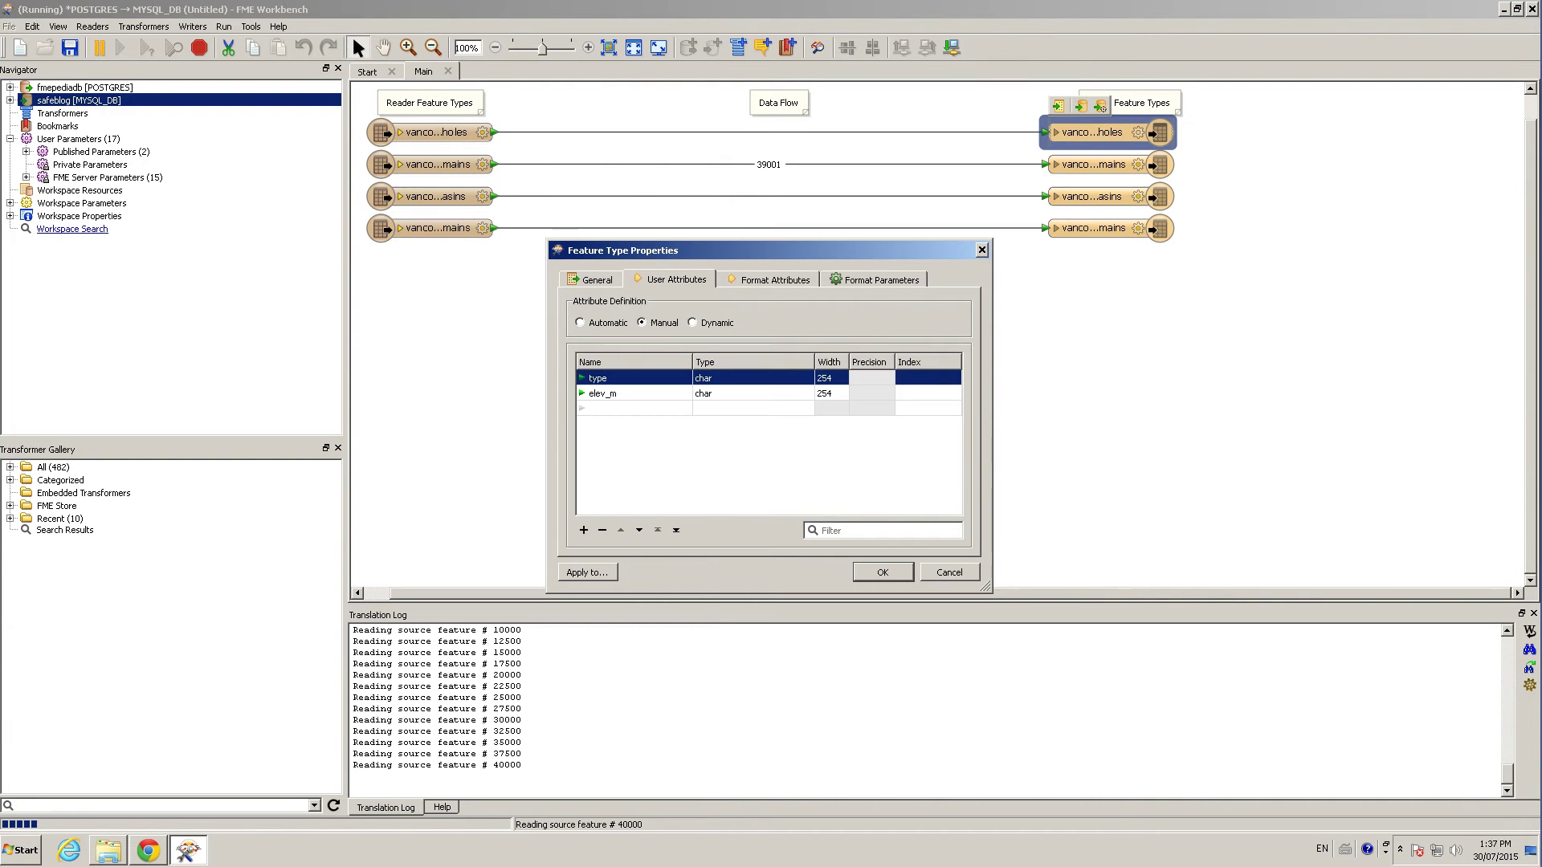
pyautogui.doubleClick(667, 382)
pyautogui.doubleClick(667, 390)
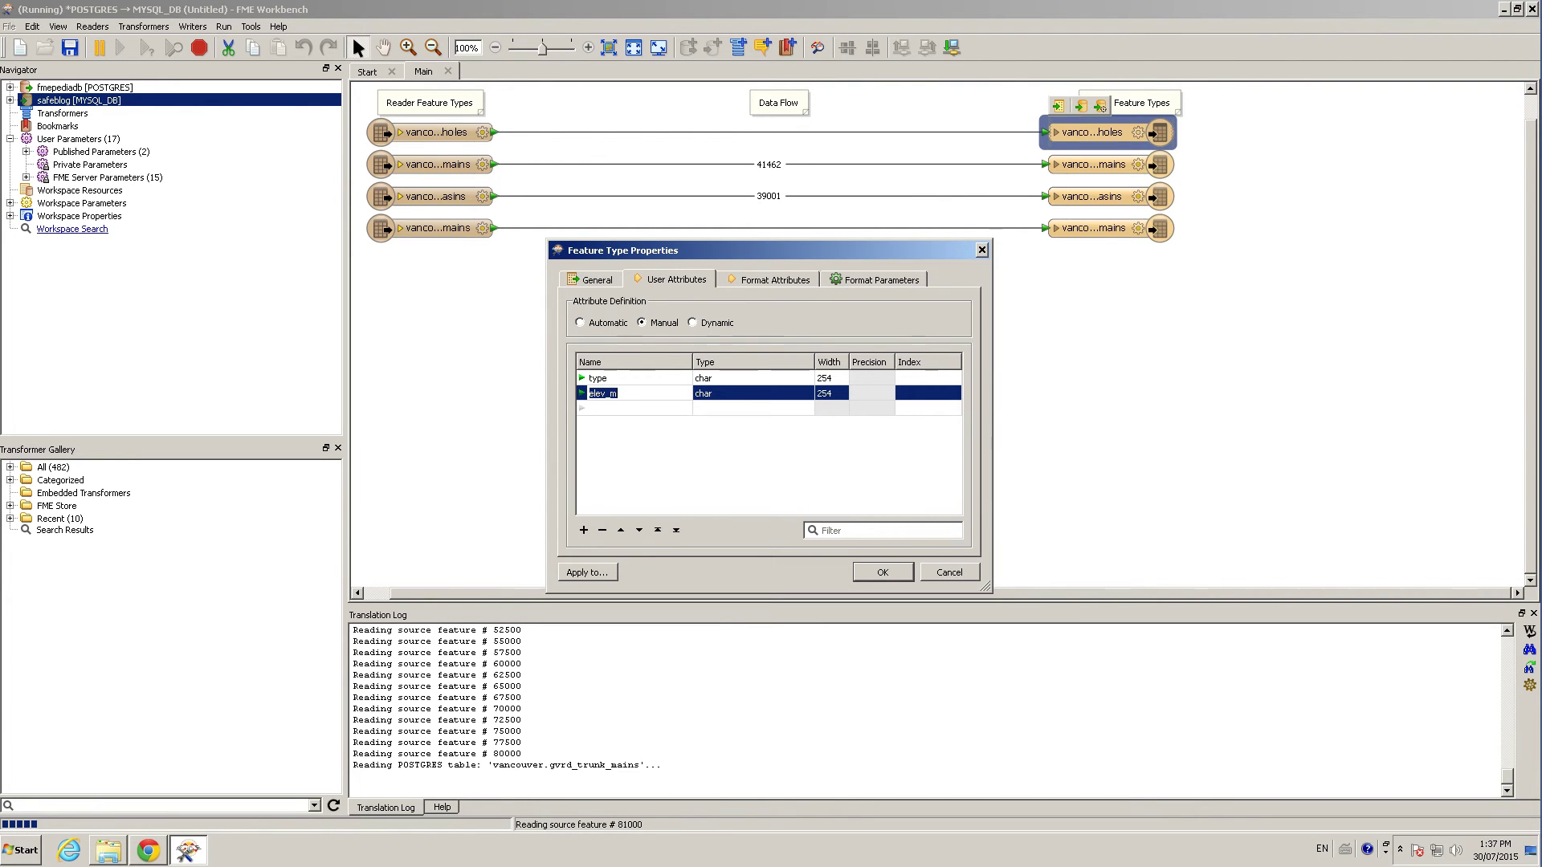
pyautogui.click(949, 573)
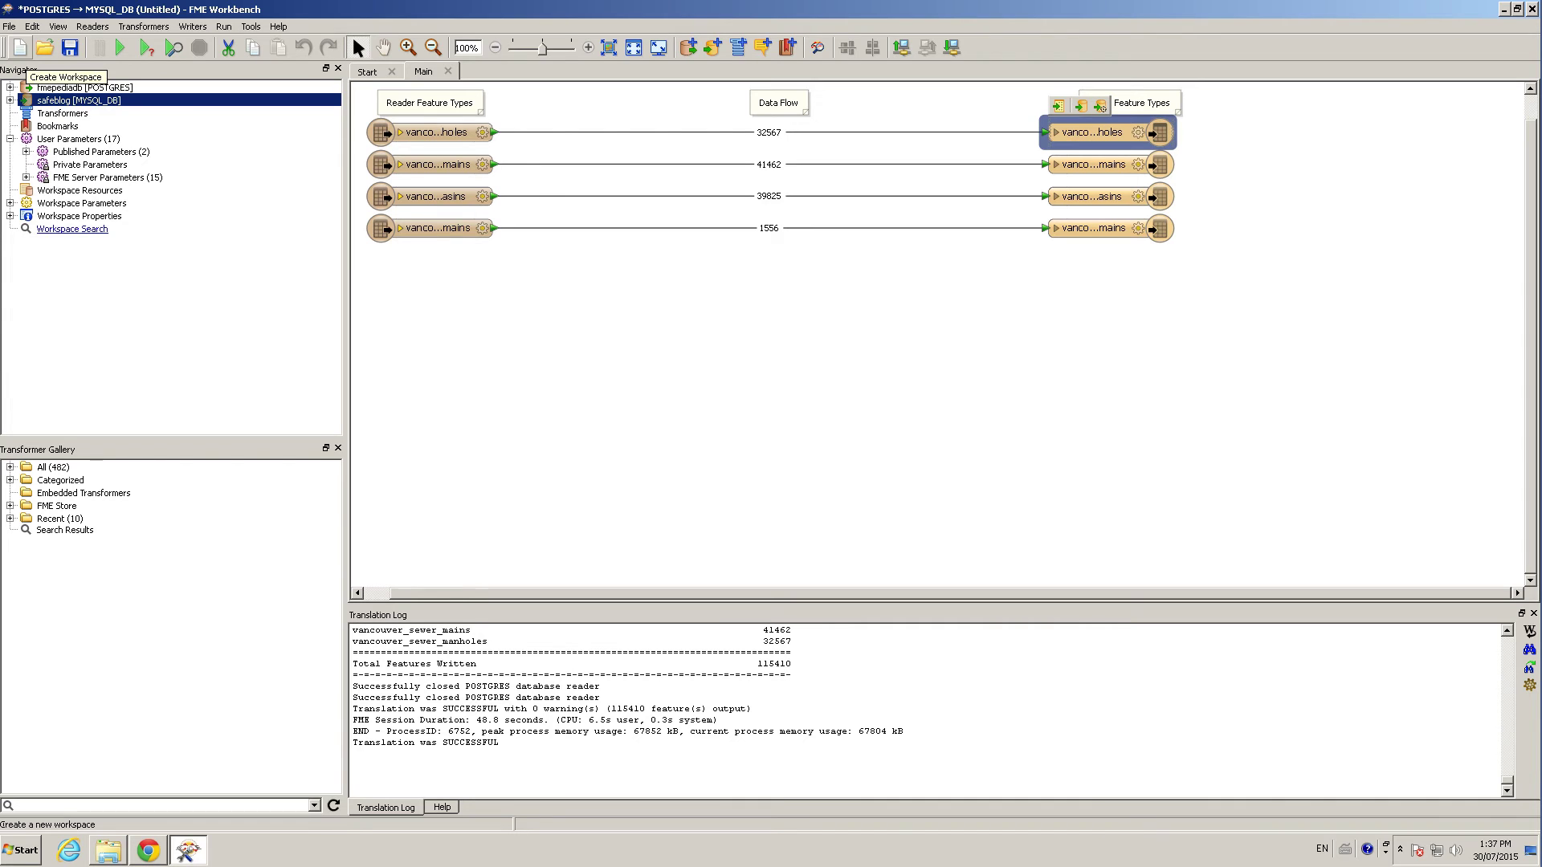
# Step: Begin another generated workspace without saving the PostgreSQL to MySQL one
pyautogui.click(19, 49)
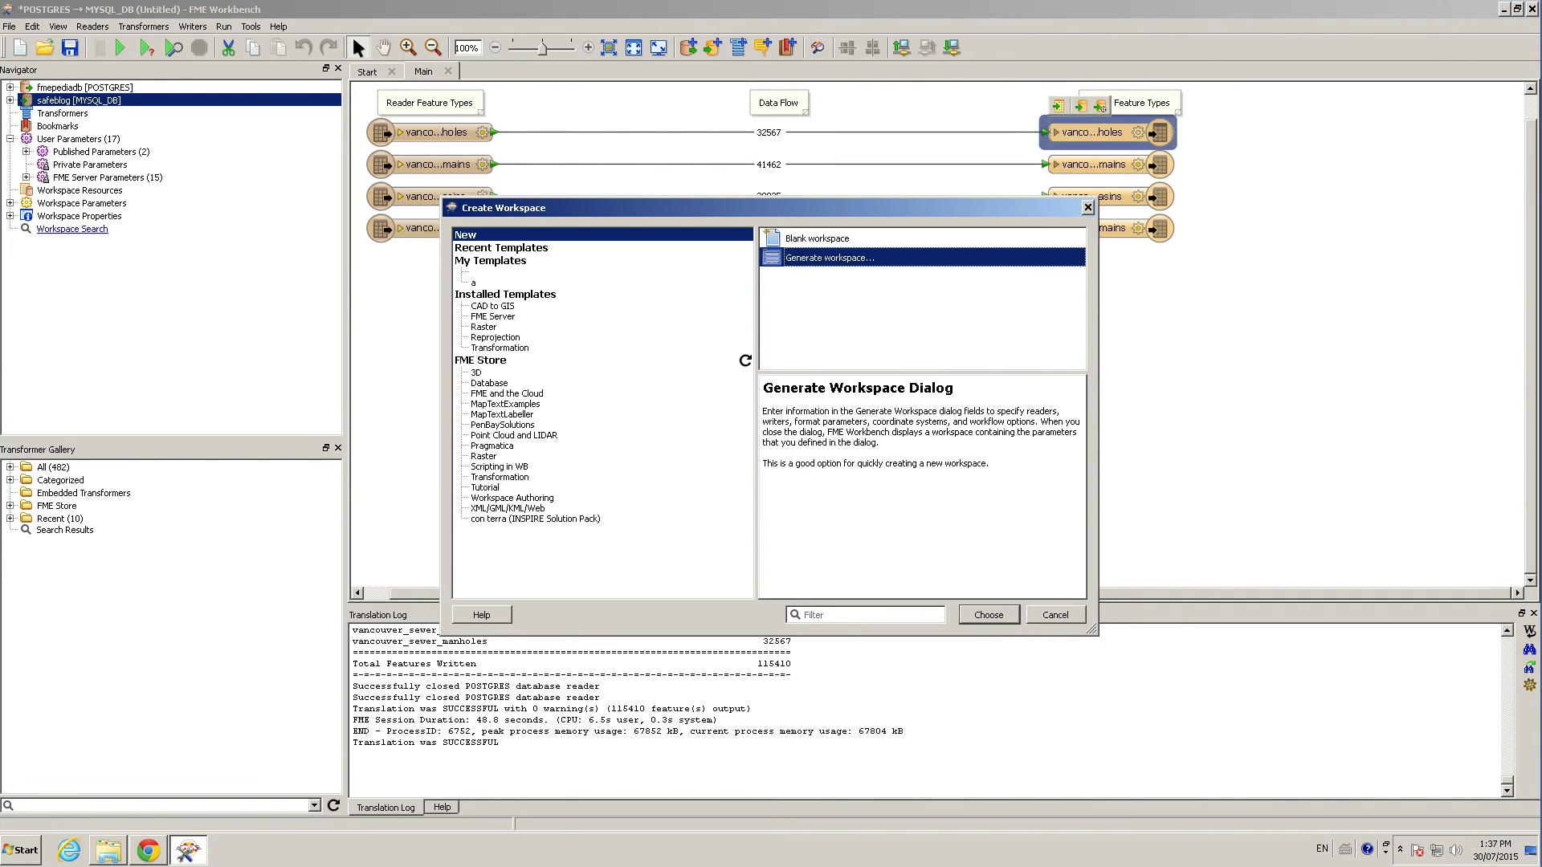
pyautogui.doubleClick(829, 258)
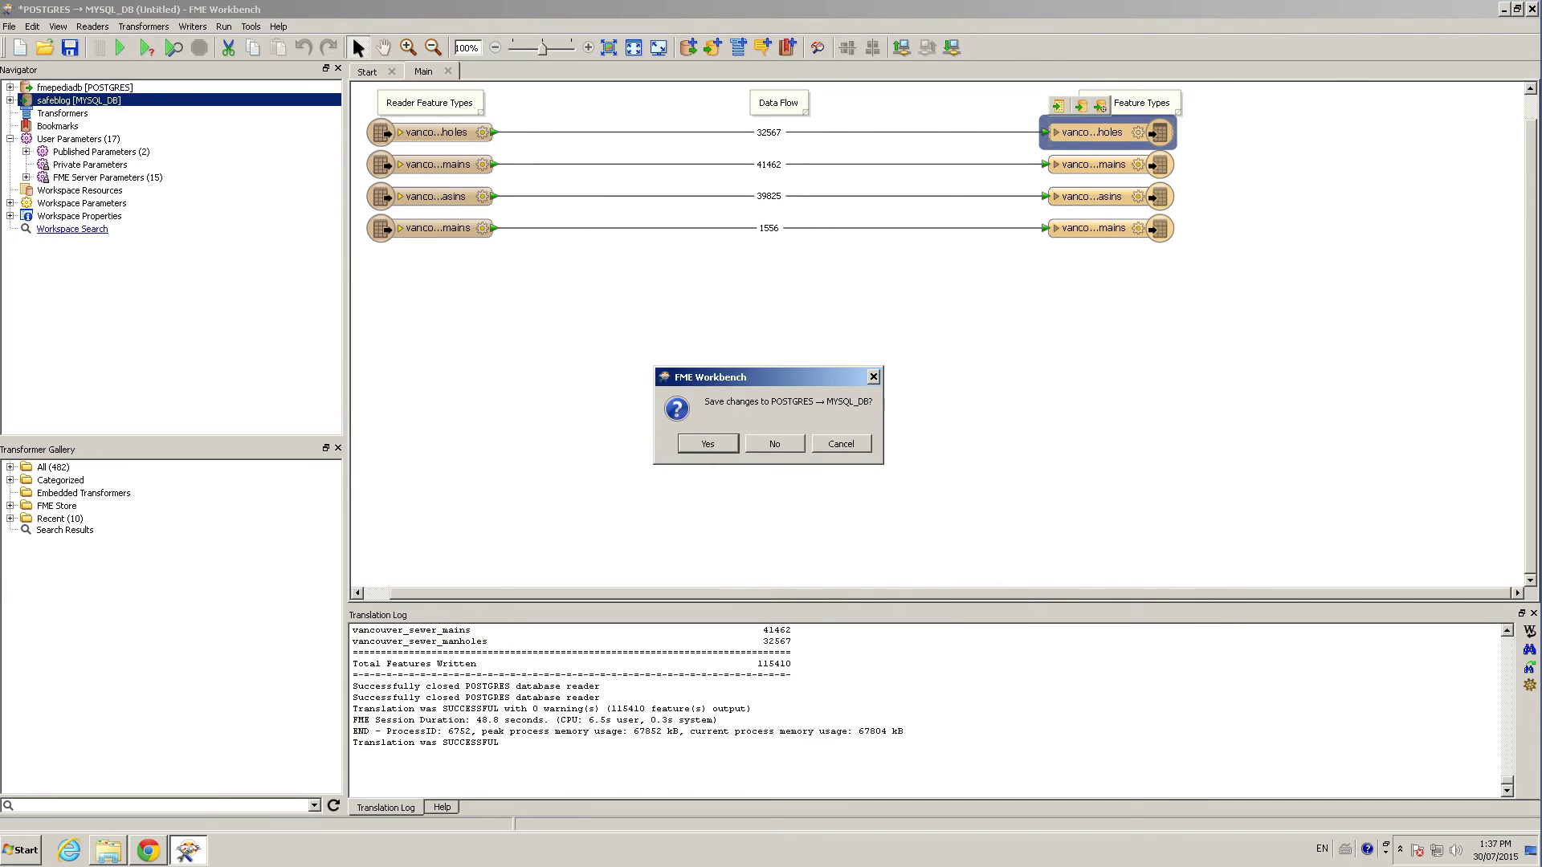
pyautogui.press('Tab')
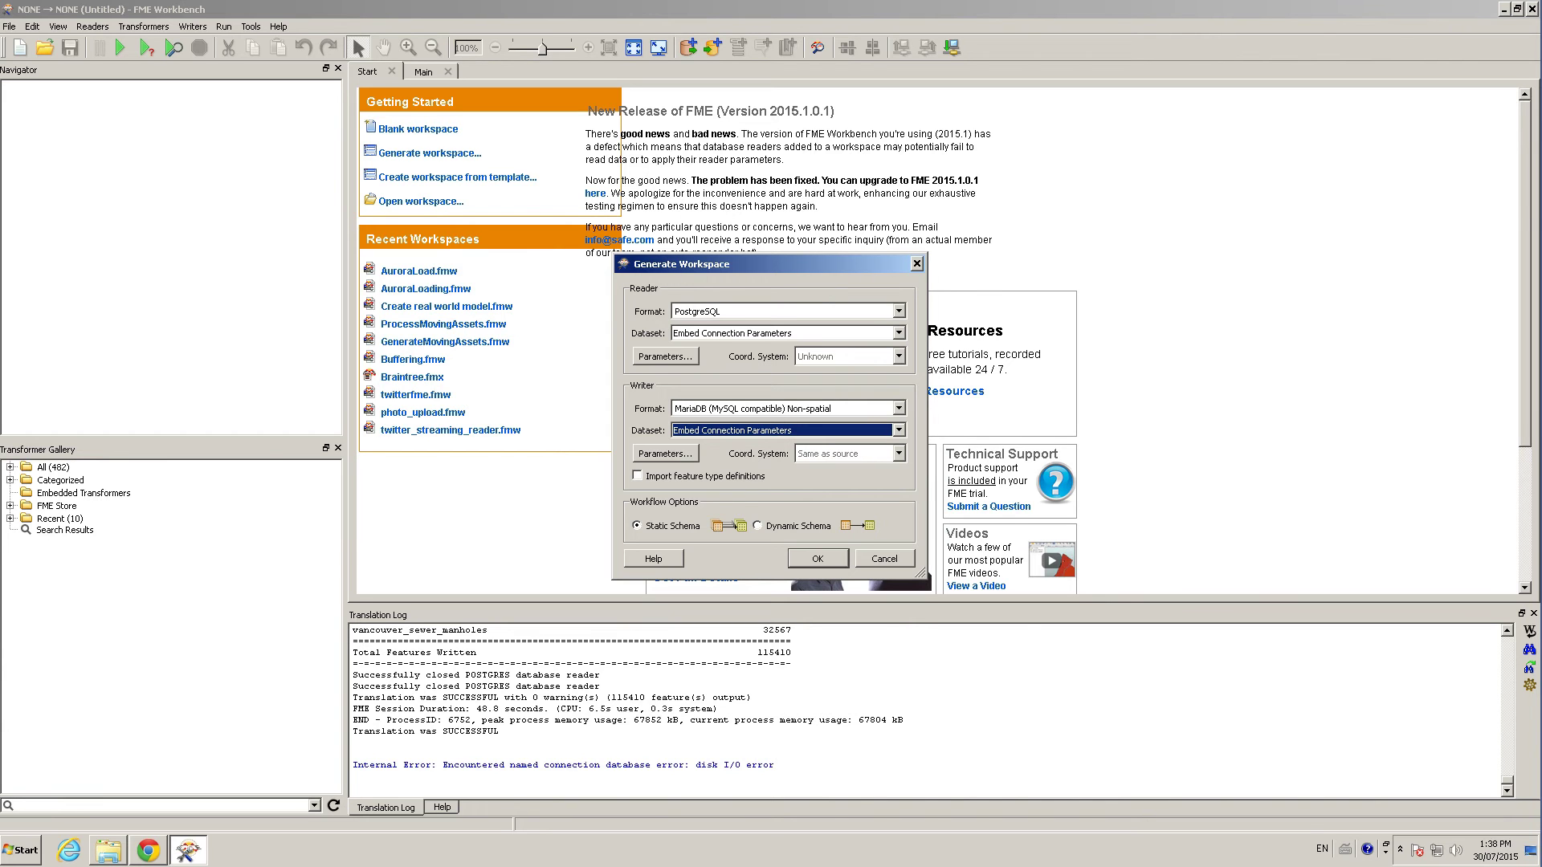
# Step: Set the reader format of the new workspace to CSV (Comma Separated Value)
pyautogui.click(738, 317)
pyautogui.write('cs')
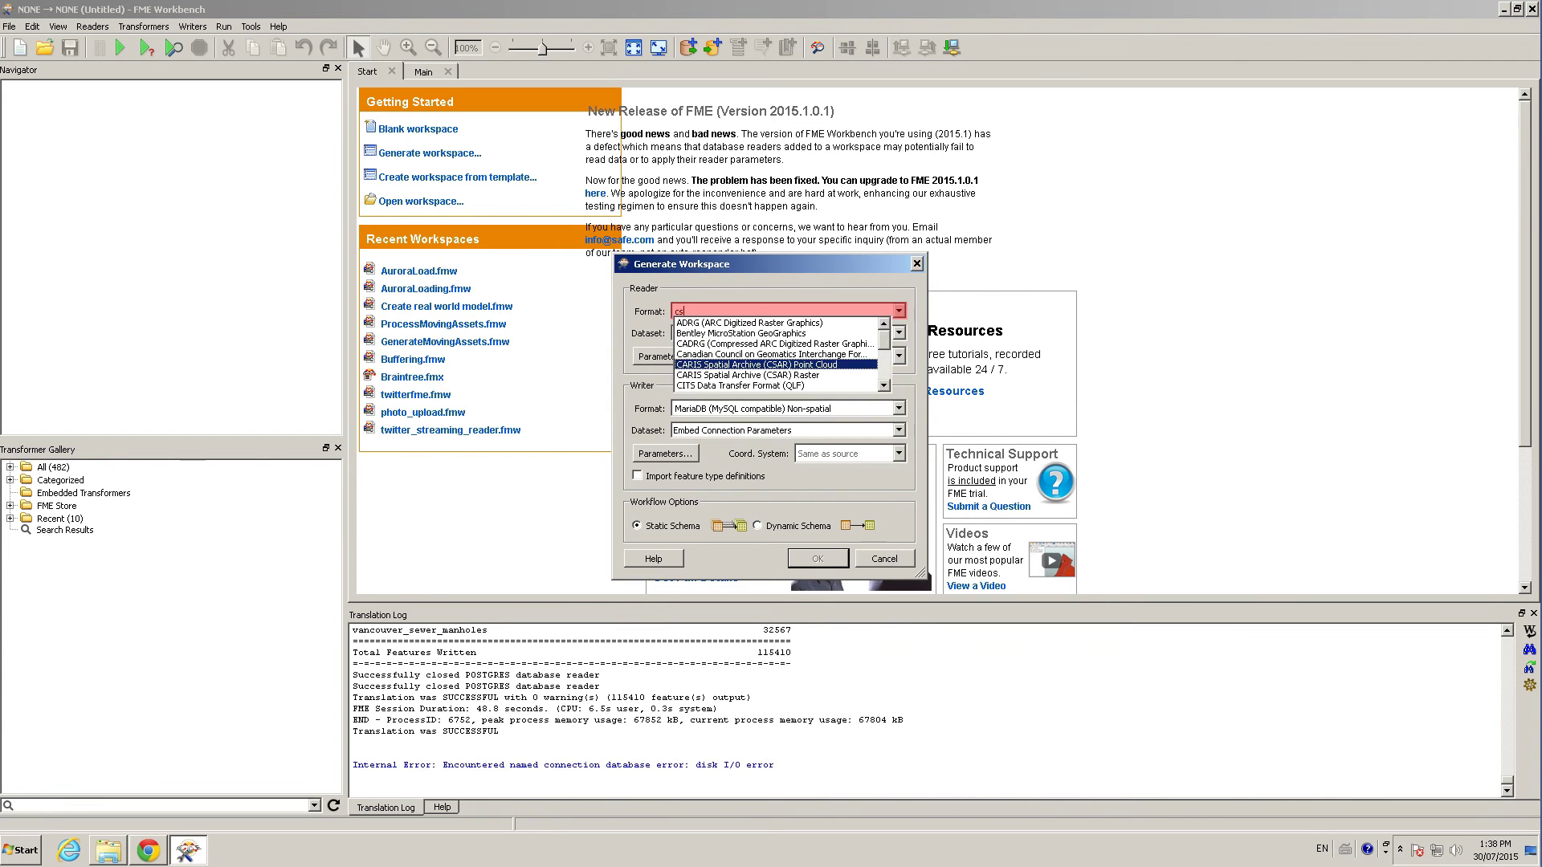
pyautogui.press('BackSpace')
pyautogui.press('BackSpace')
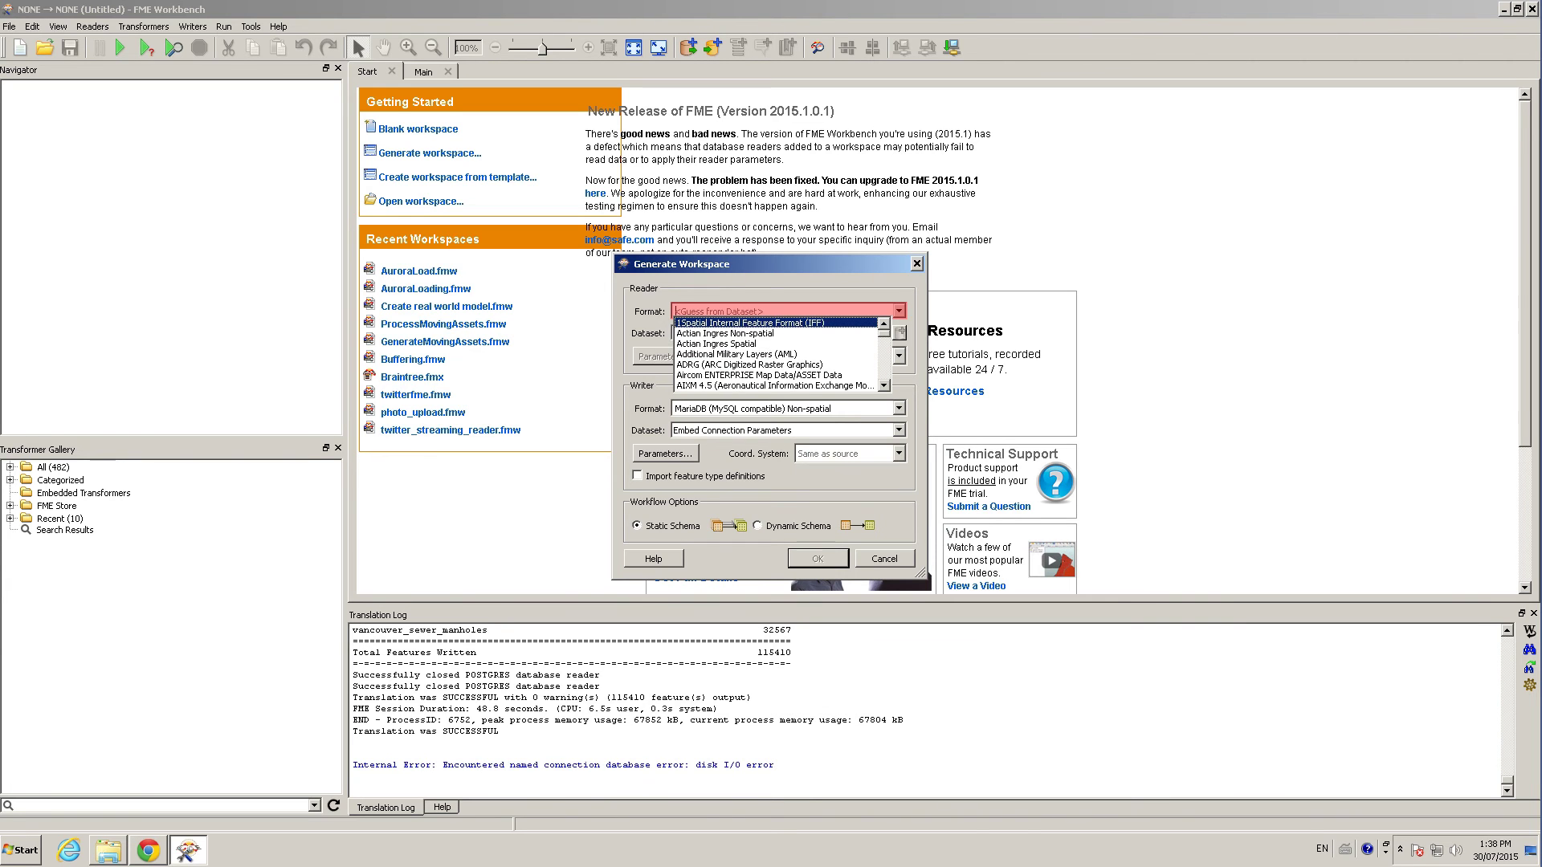
pyautogui.write('csv')
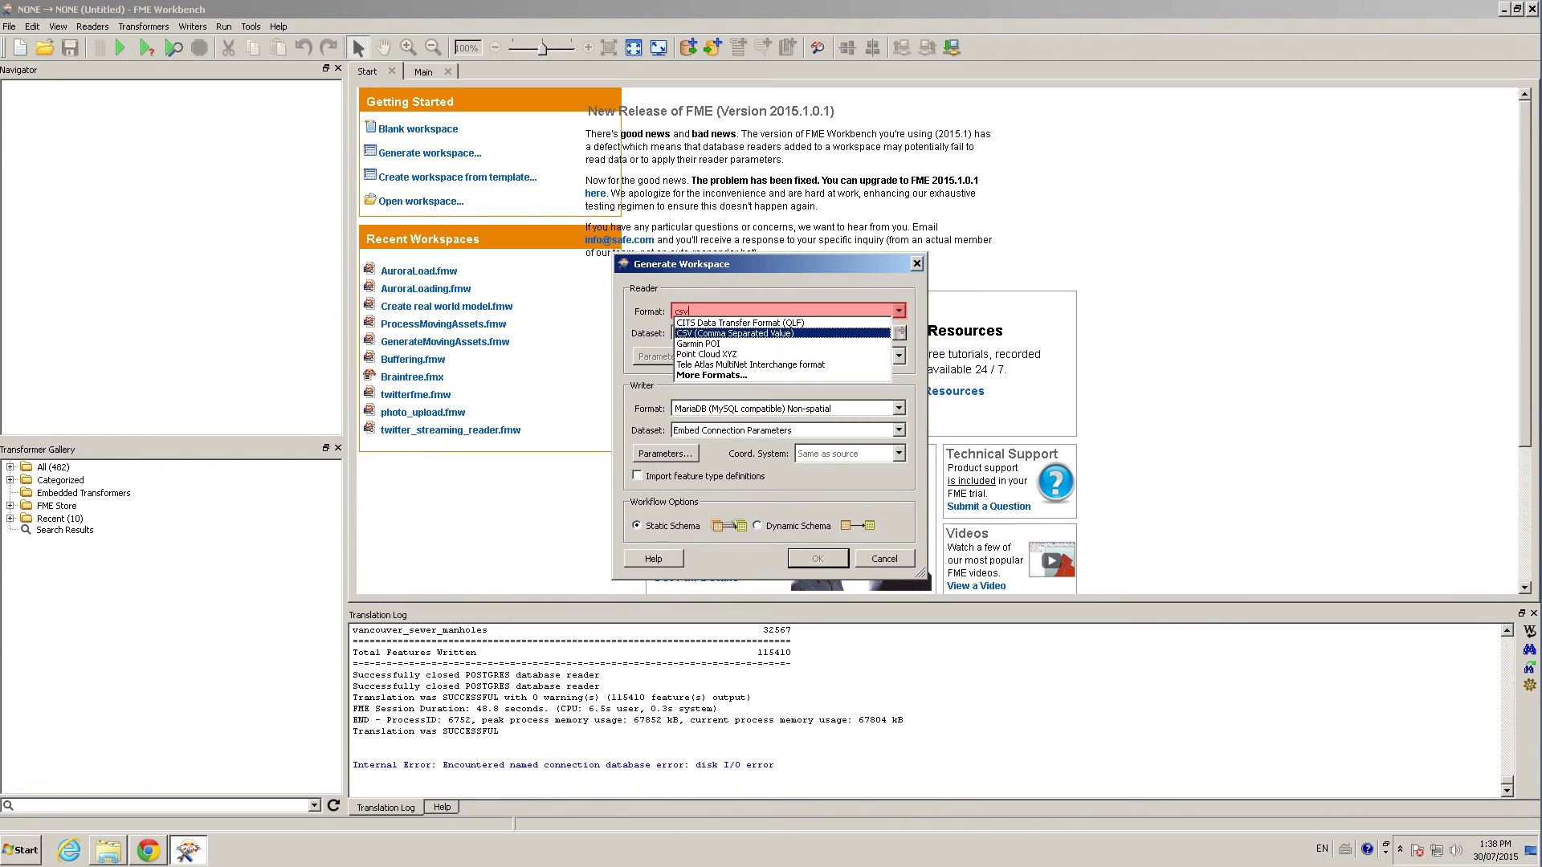
pyautogui.click(736, 323)
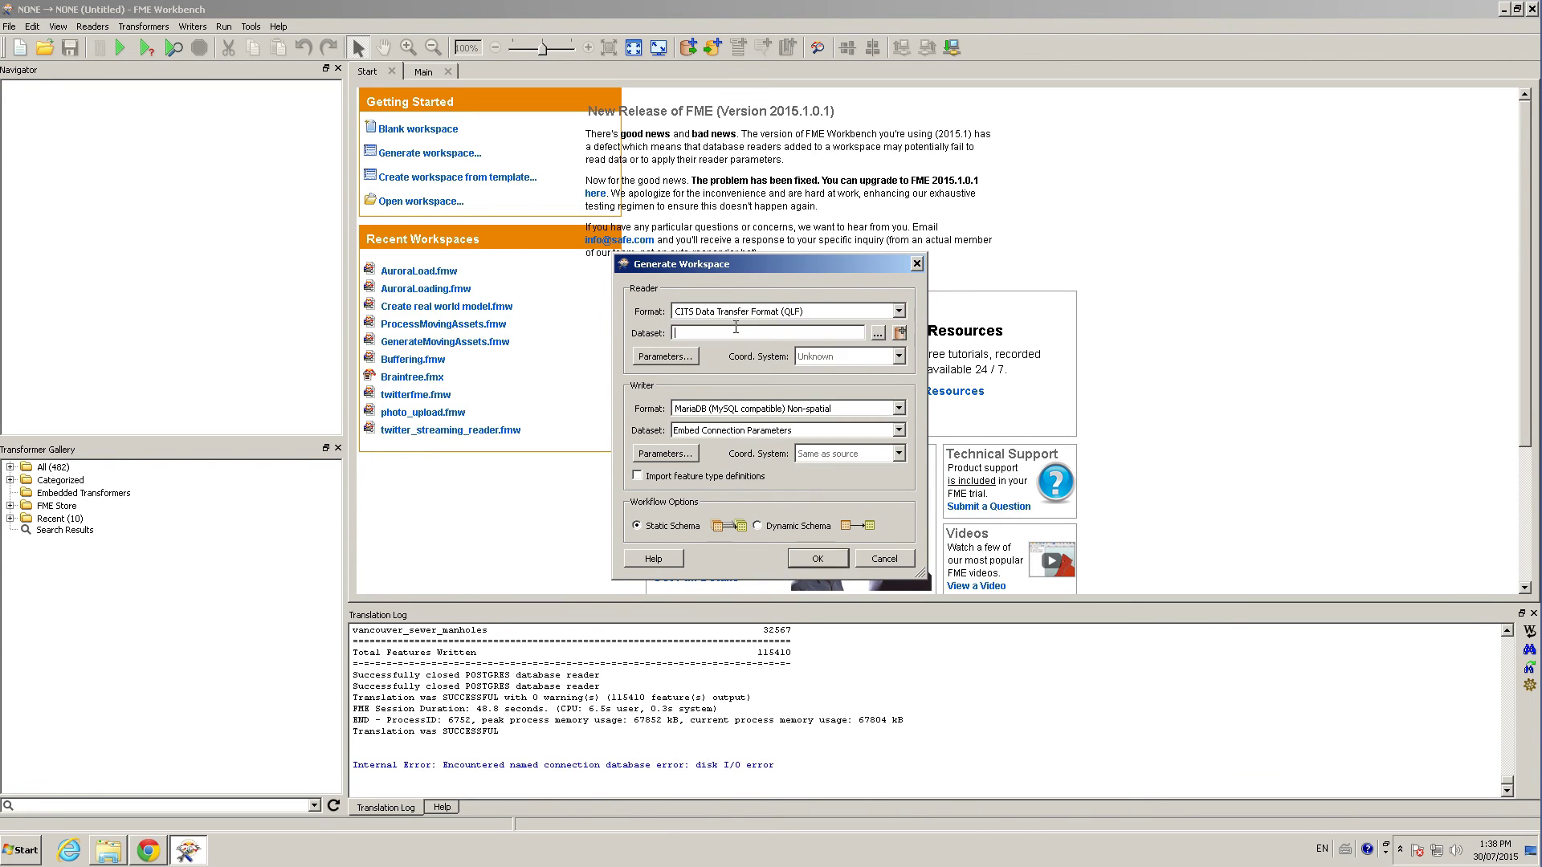
pyautogui.hotkey('shift', 'Tab')
pyautogui.write('csv')
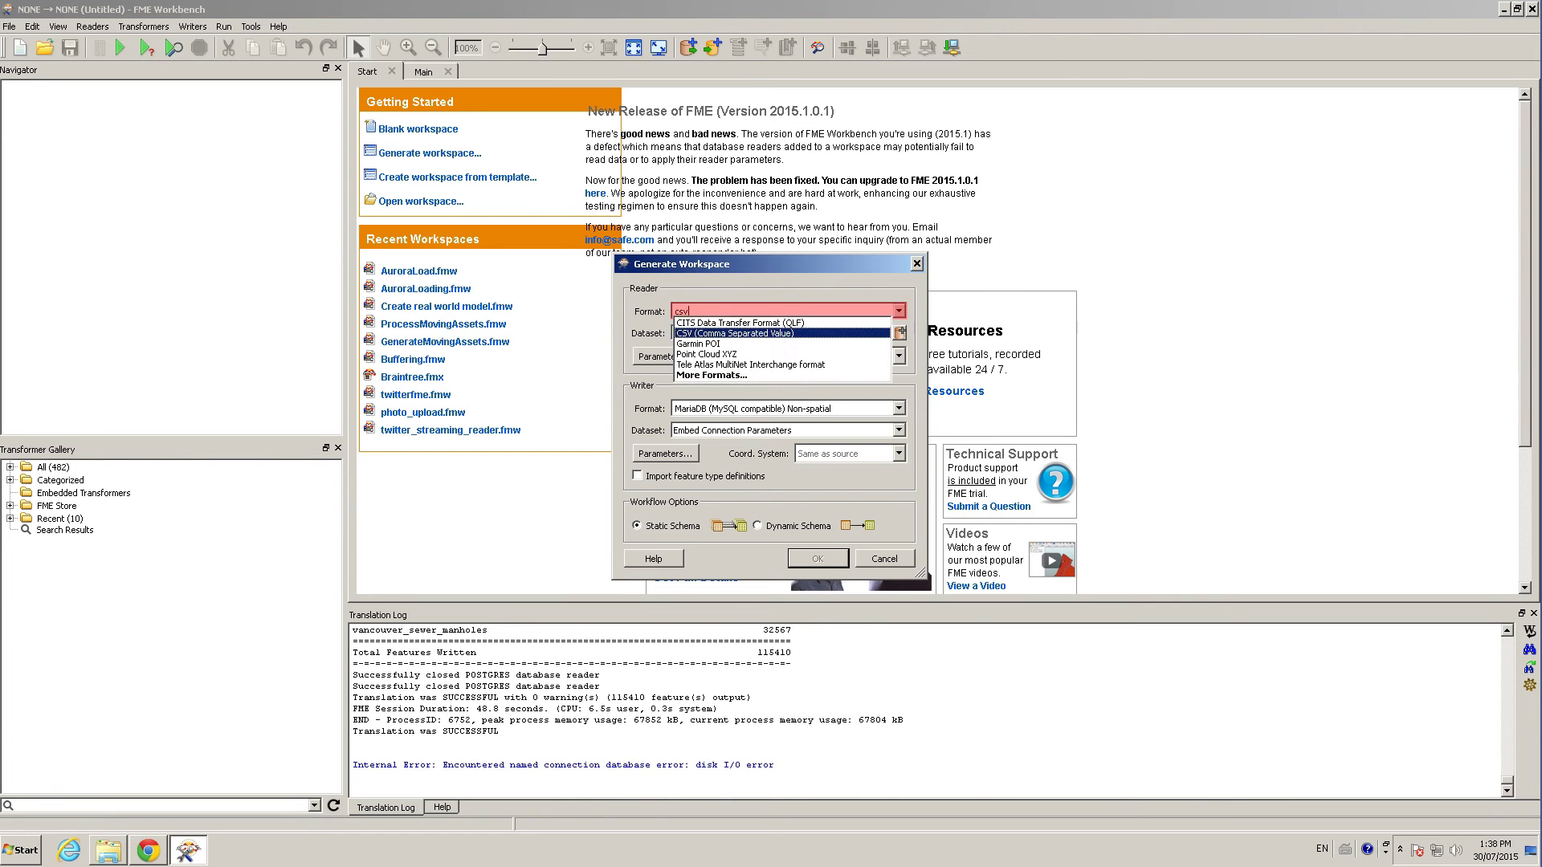
pyautogui.click(721, 332)
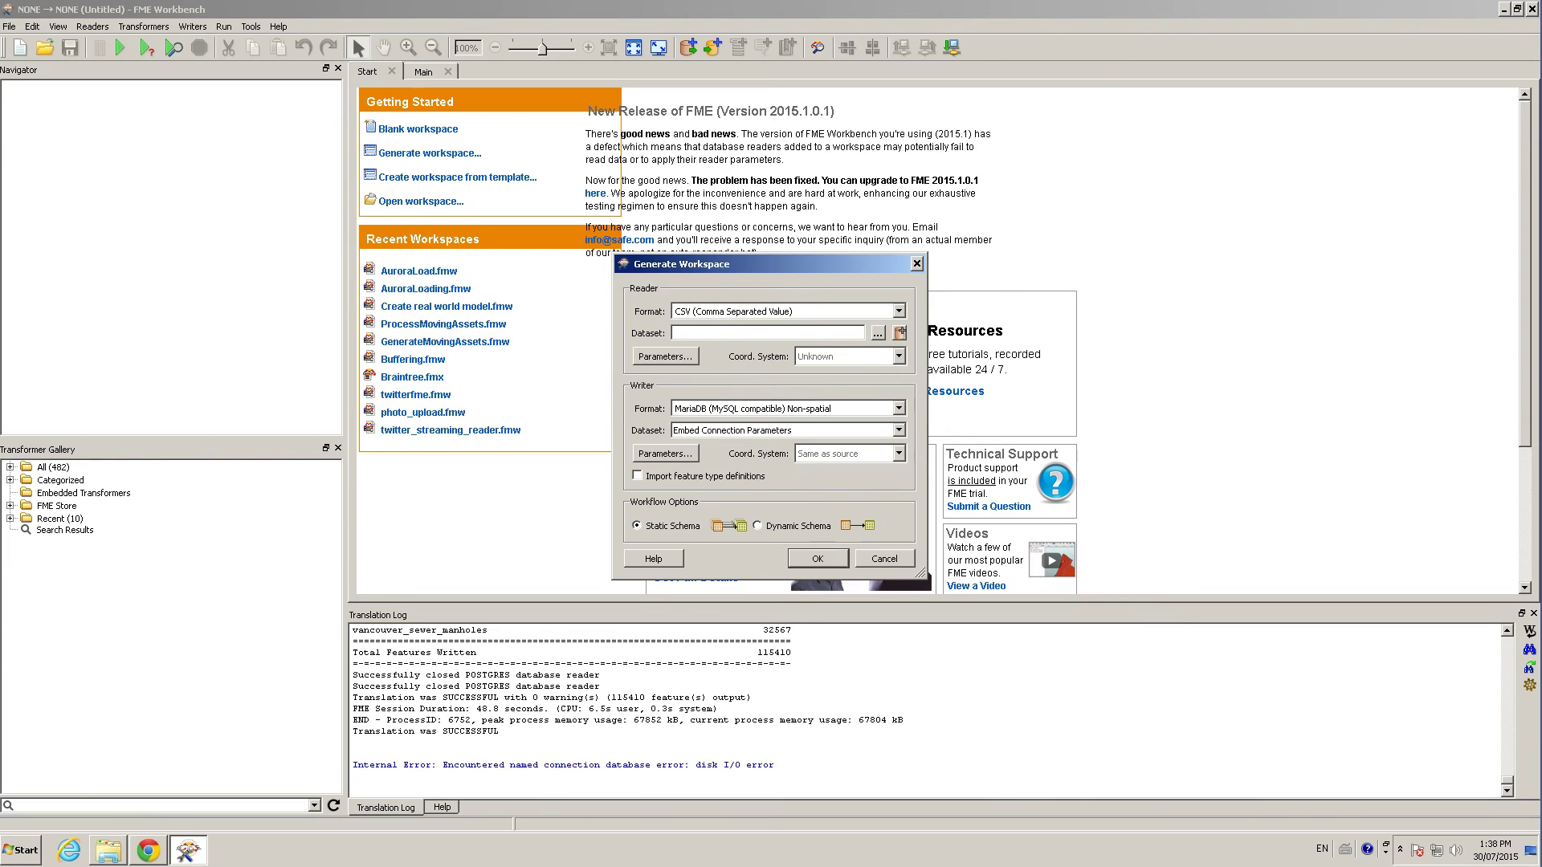
# Step: View the 311 Service Requests for 2009 page in Chrome, and select 311_Service_Requests_for_2009.csv as the reader dataset in FME Workbench
pyautogui.hotkey('alt', 'Tab')
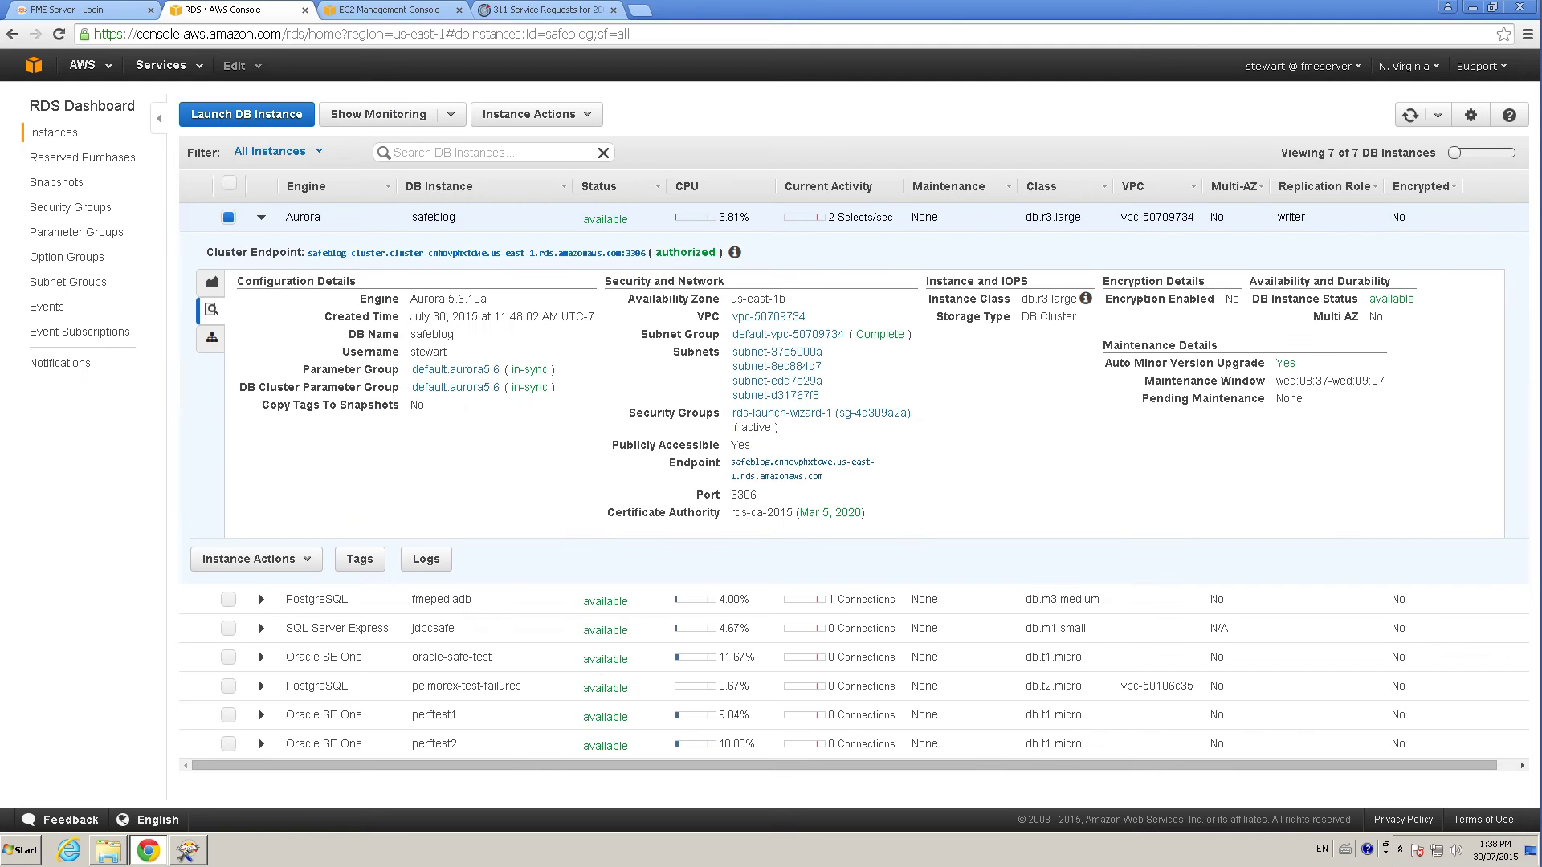
pyautogui.click(514, 10)
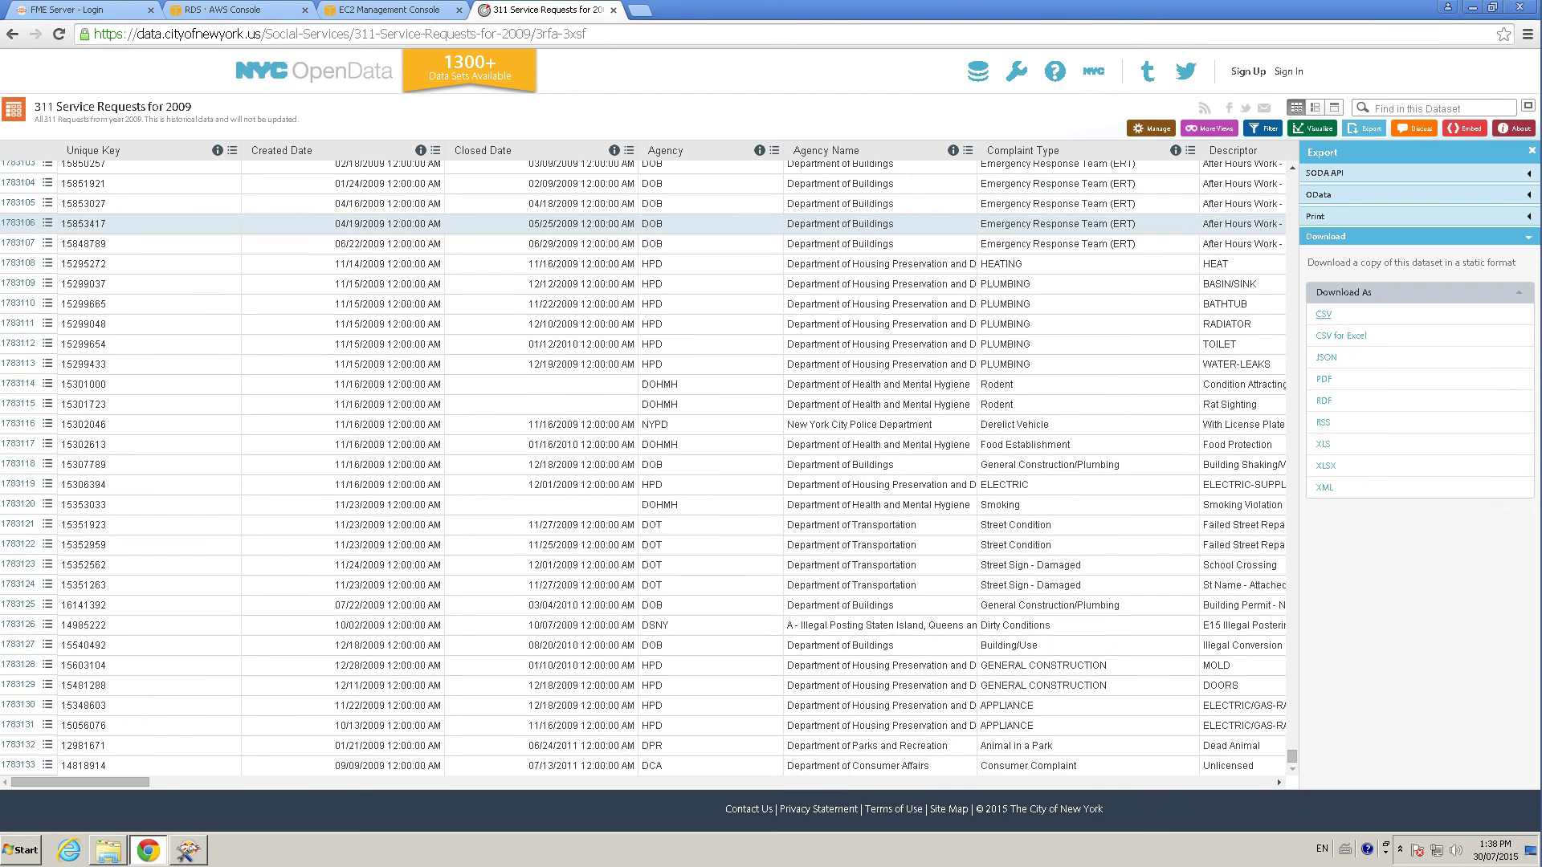
pyautogui.hotkey('alt', 'Tab')
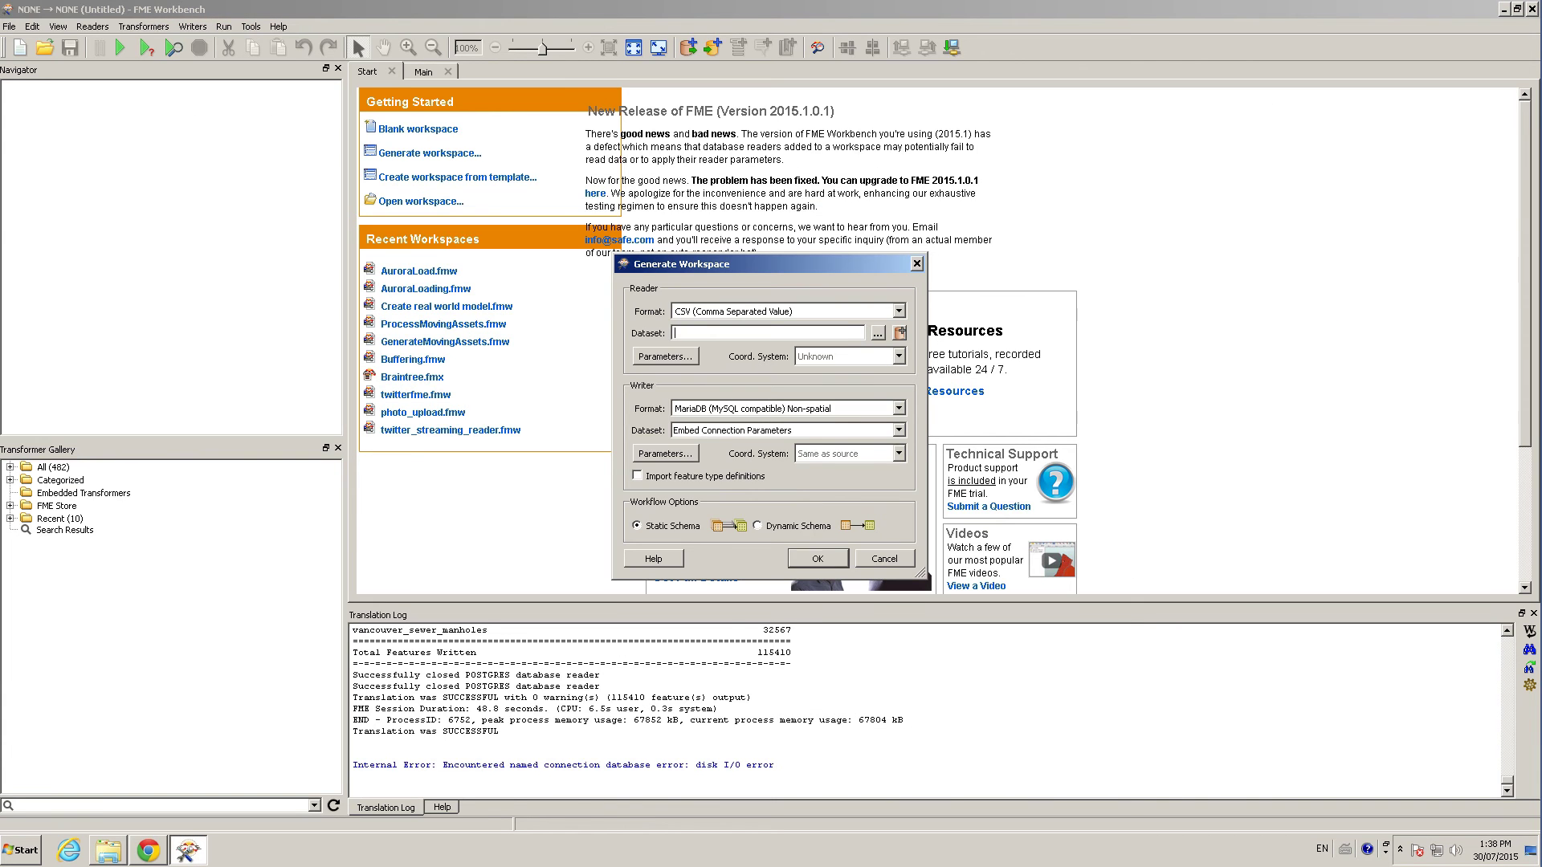
pyautogui.click(878, 332)
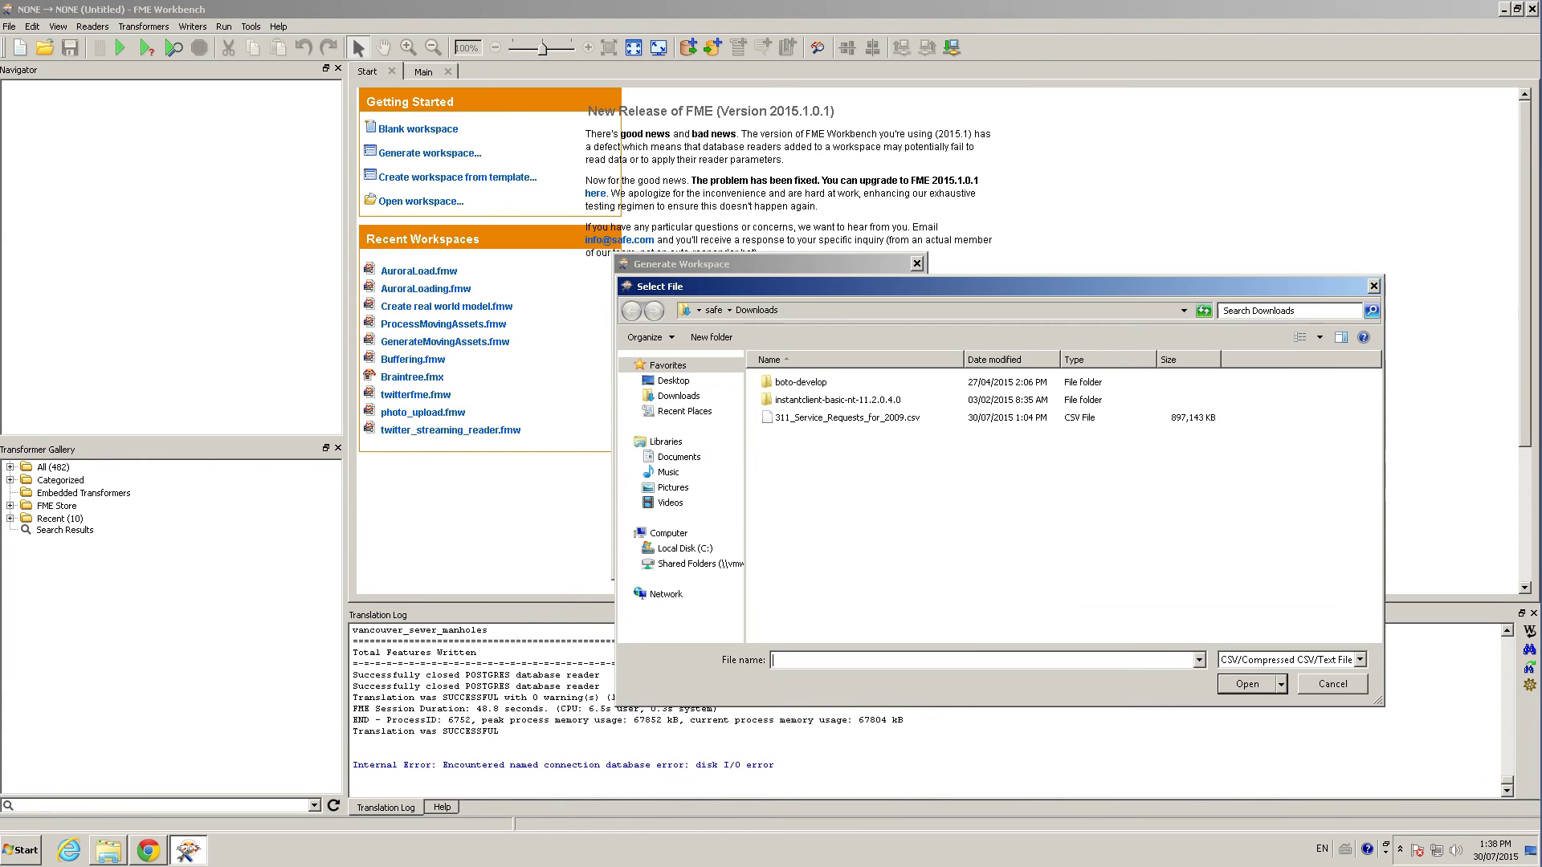
pyautogui.doubleClick(846, 418)
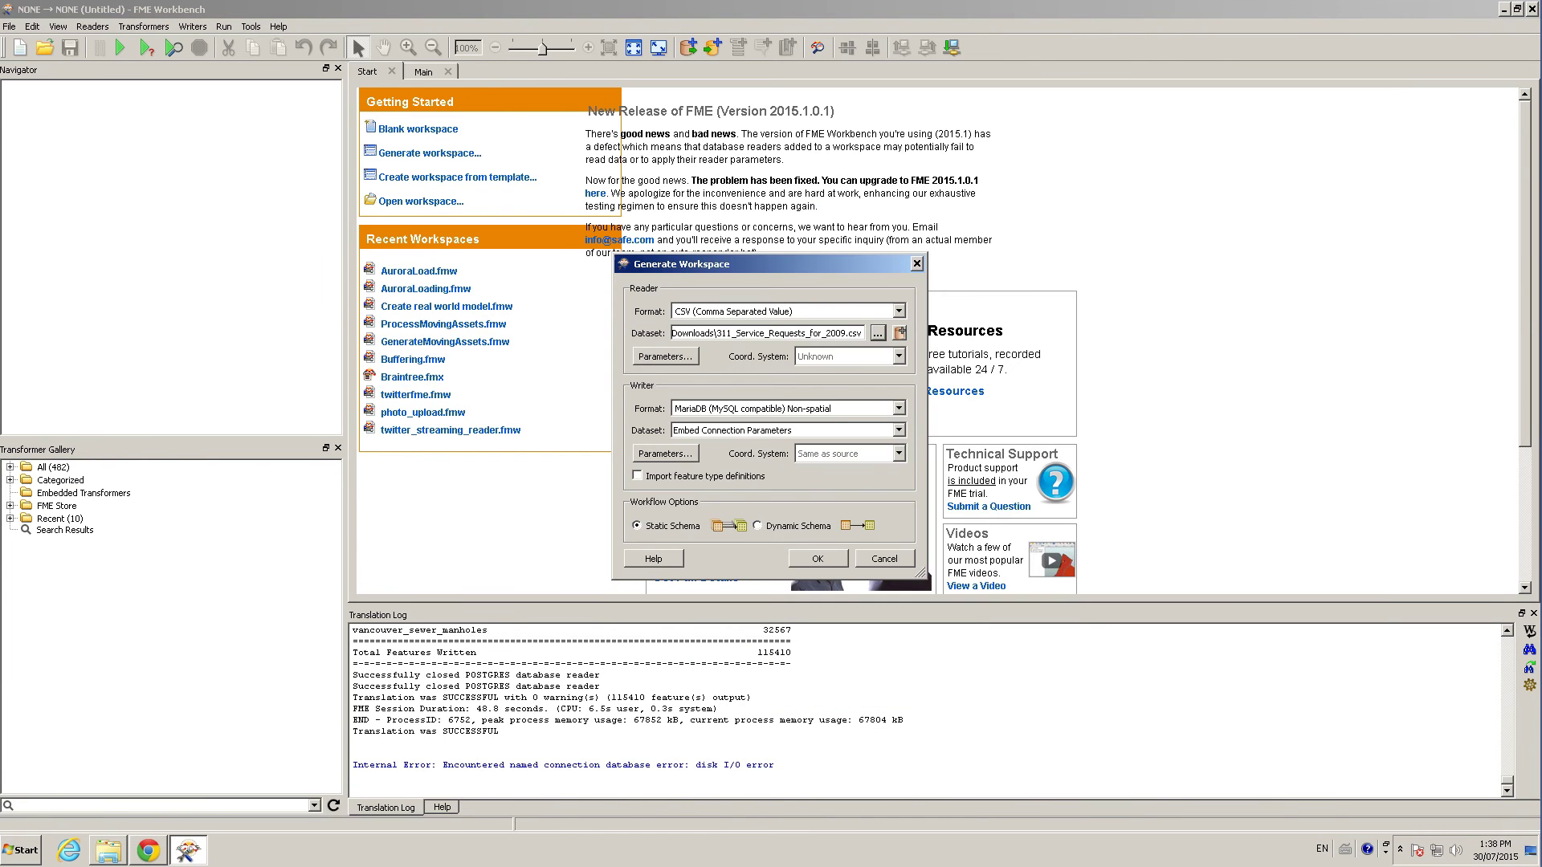
# Step: Try | as the separator character in the CSV reader's parameters, and restore the comma
pyautogui.click(665, 356)
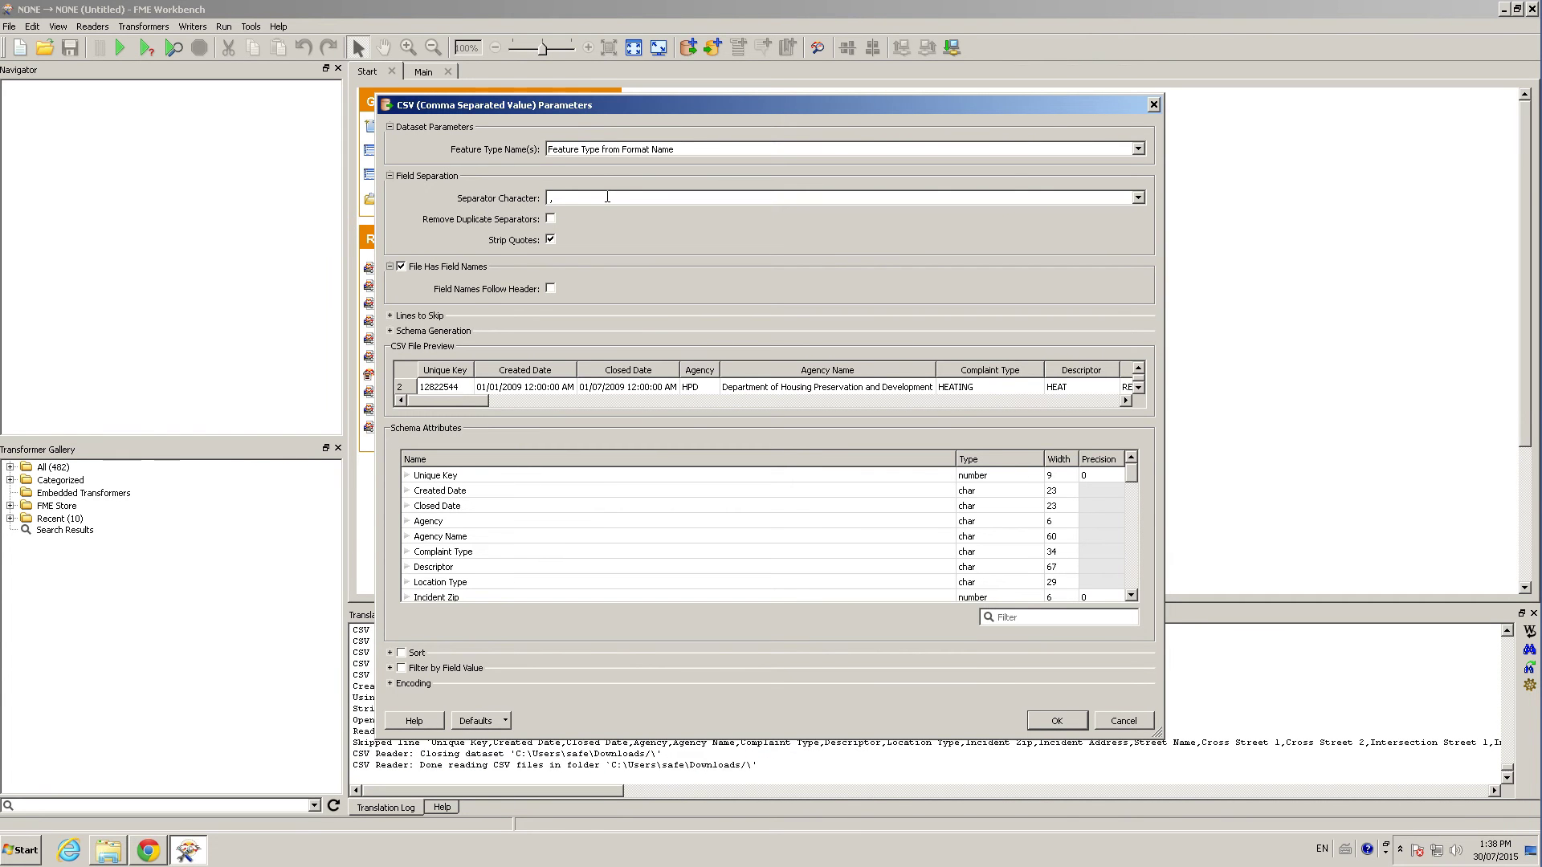
pyautogui.press('BackSpace')
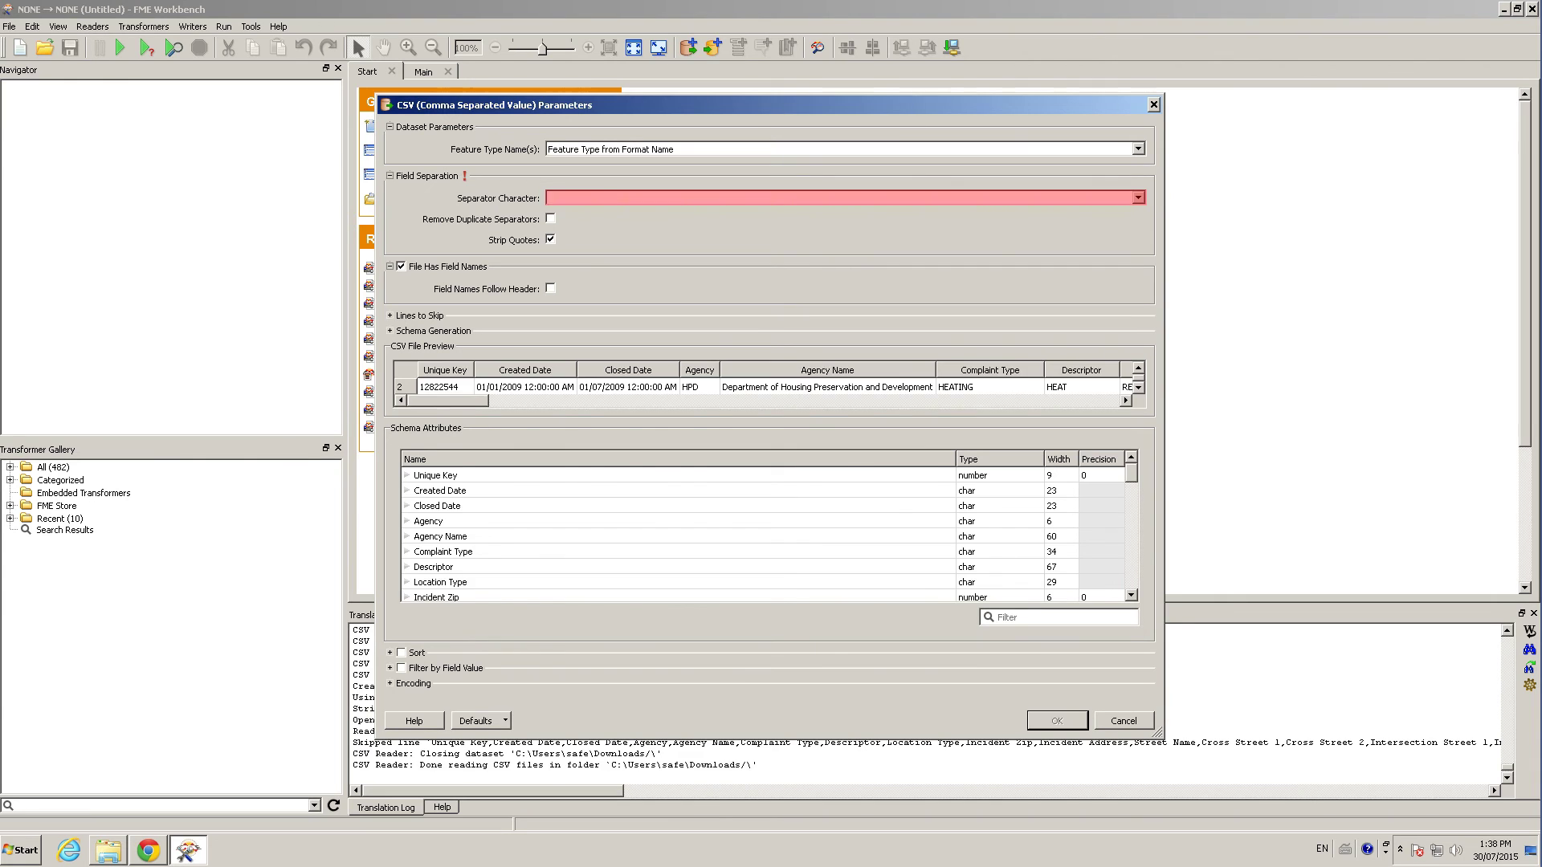
pyautogui.write('|')
pyautogui.press('BackSpace')
pyautogui.write(',')
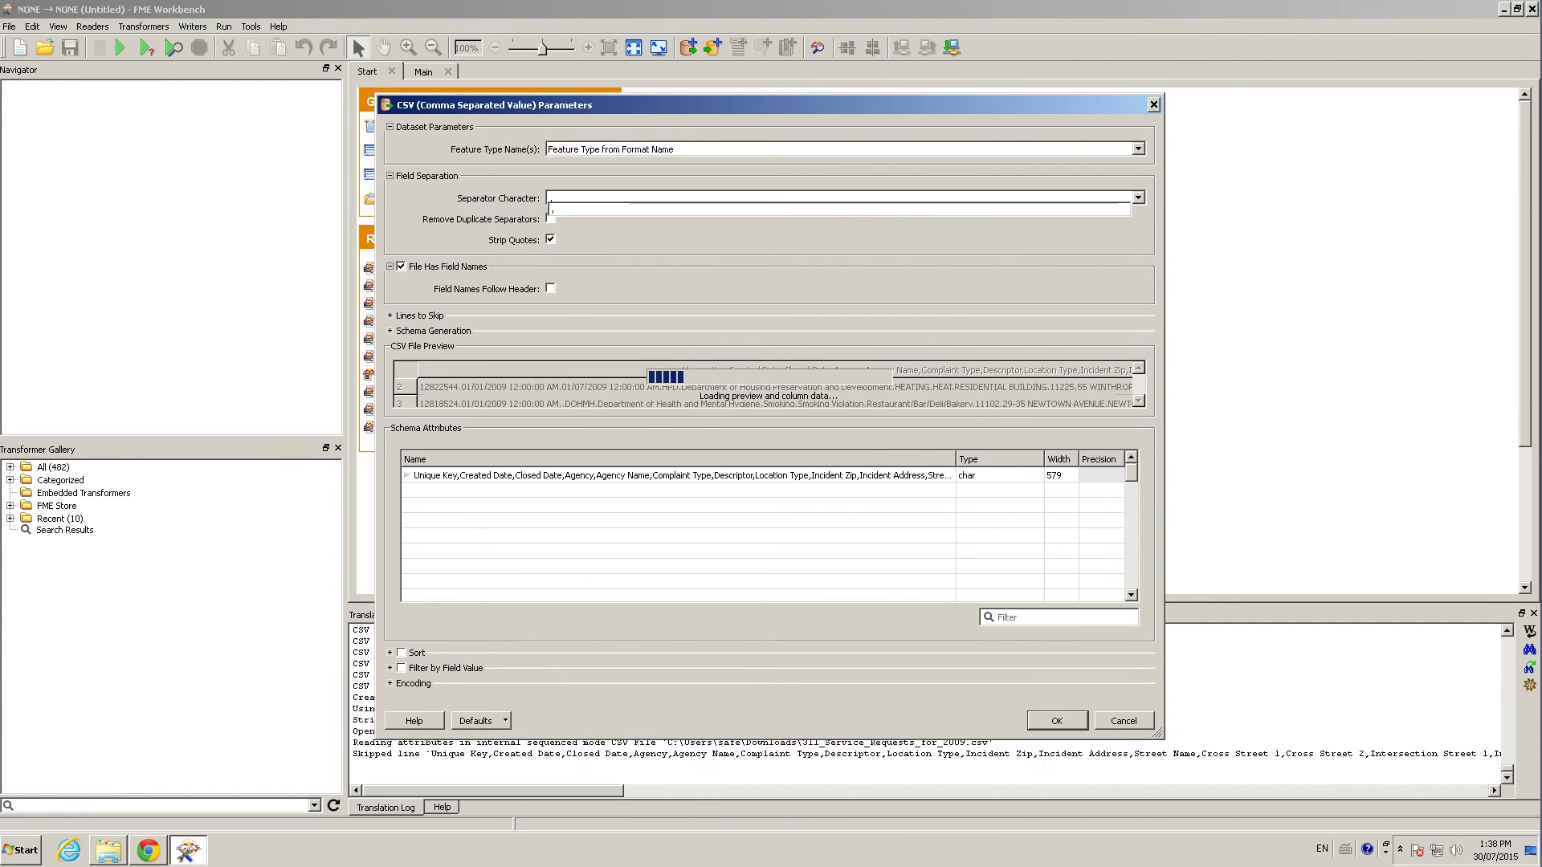
# Step: Examine the schema attributes detected for the CSV file, and accept the reader parameters
pyautogui.scroll(-8, 763, 534)
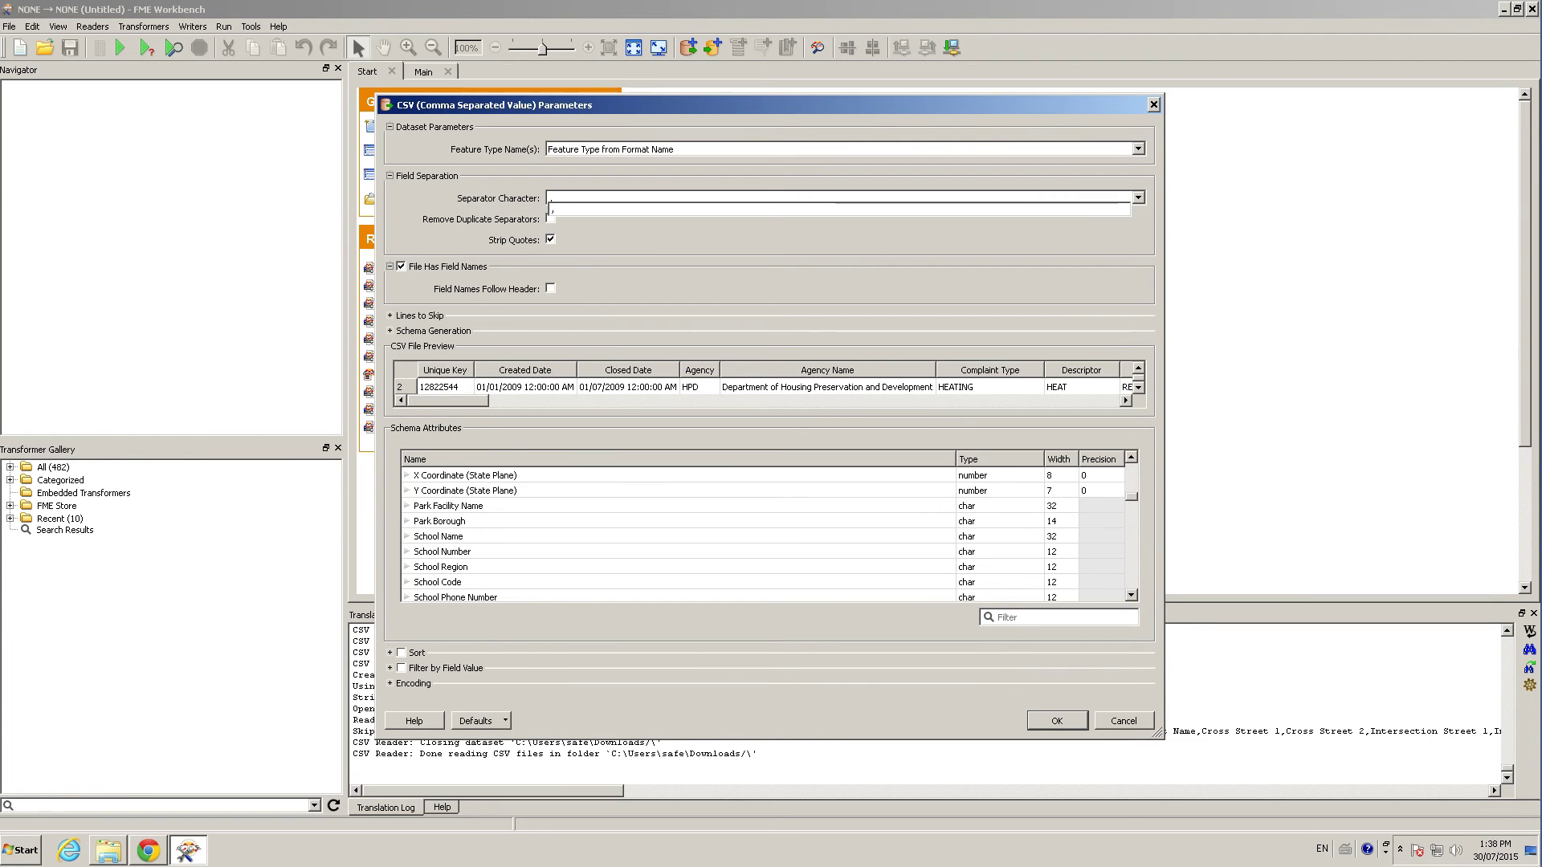
pyautogui.scroll(-5, 763, 534)
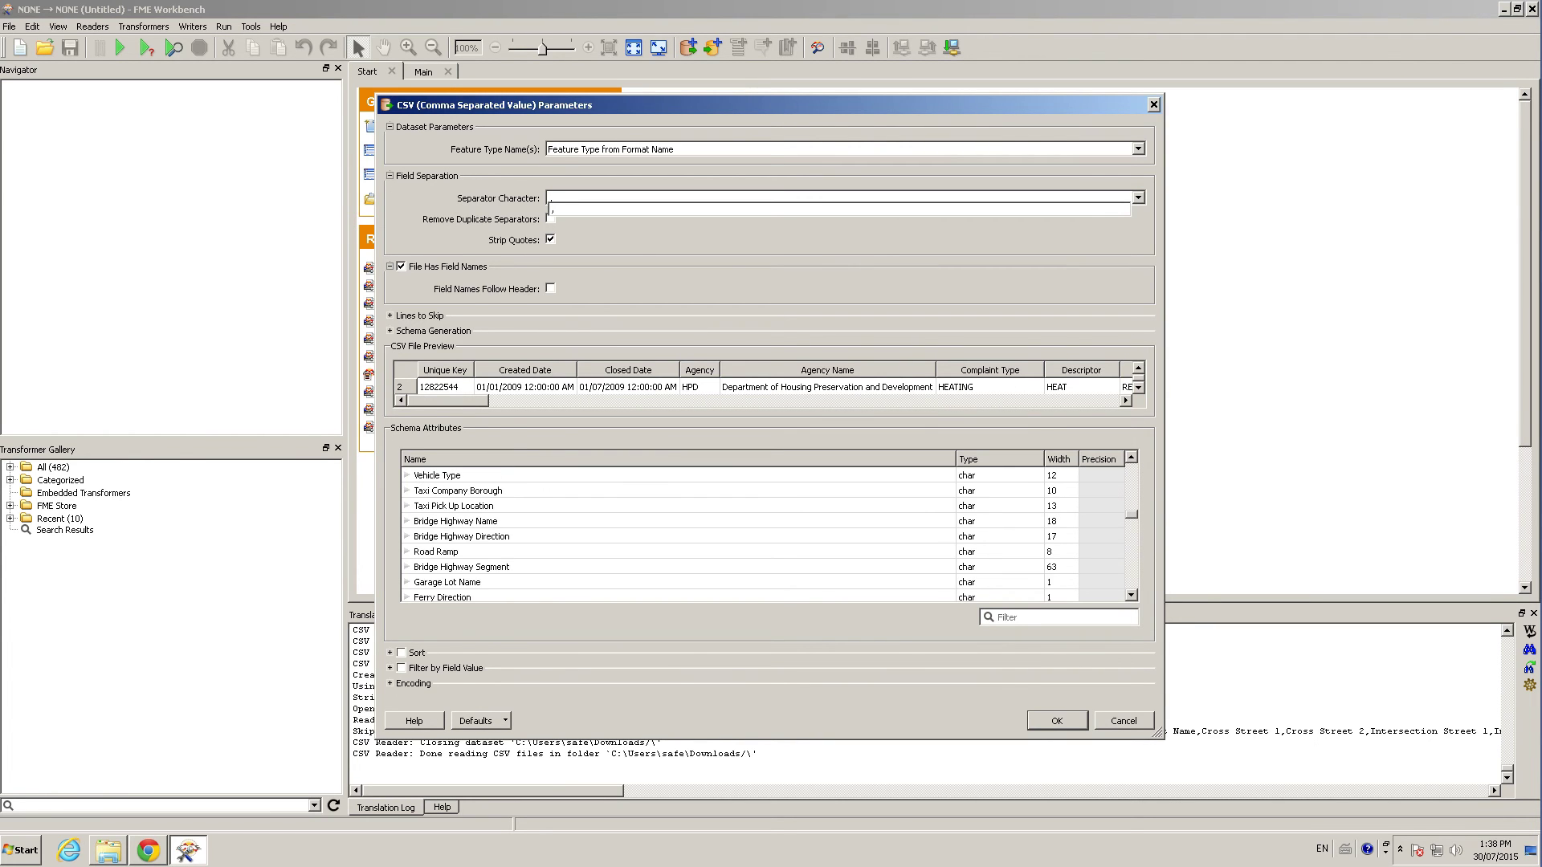
pyautogui.scroll(3, 762, 534)
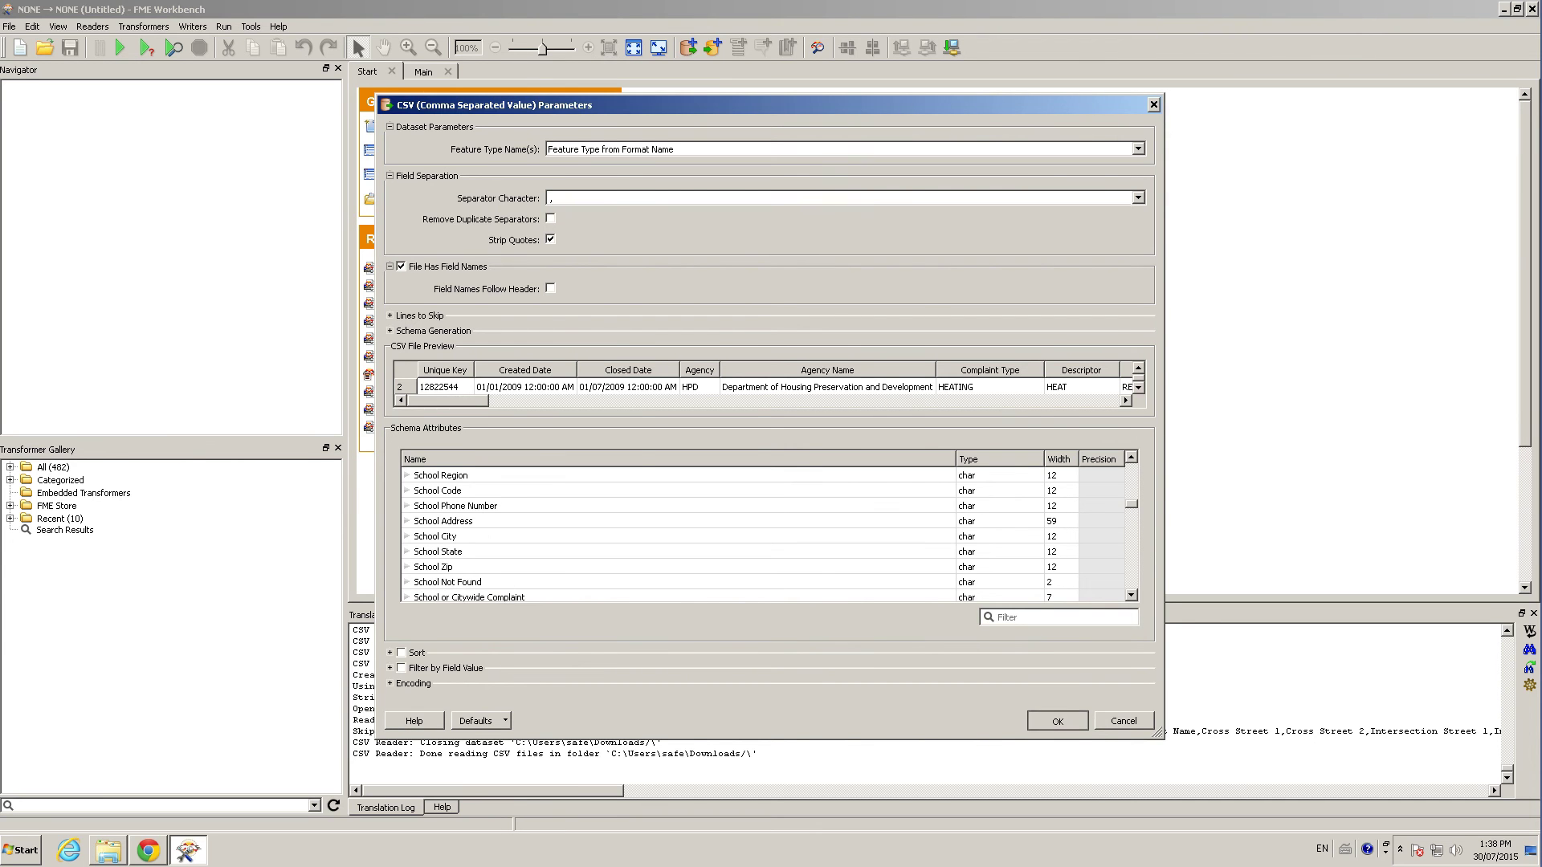
pyautogui.click(1058, 721)
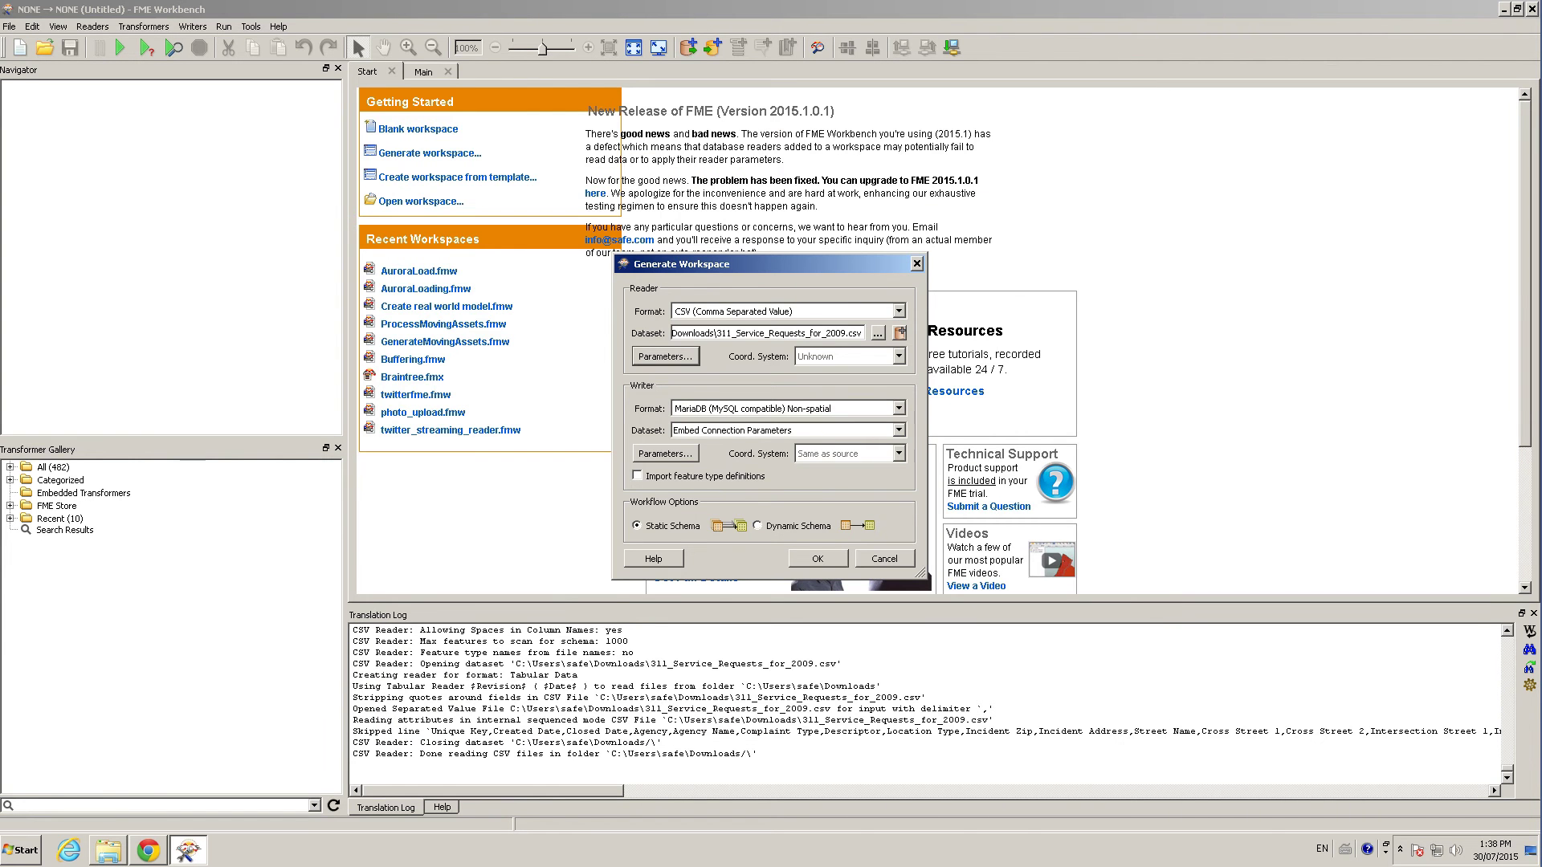
# Step: Accept the MariaDB writer's existing connection parameters for the safeblog database, and generate the workspace with a static schema
pyautogui.click(665, 454)
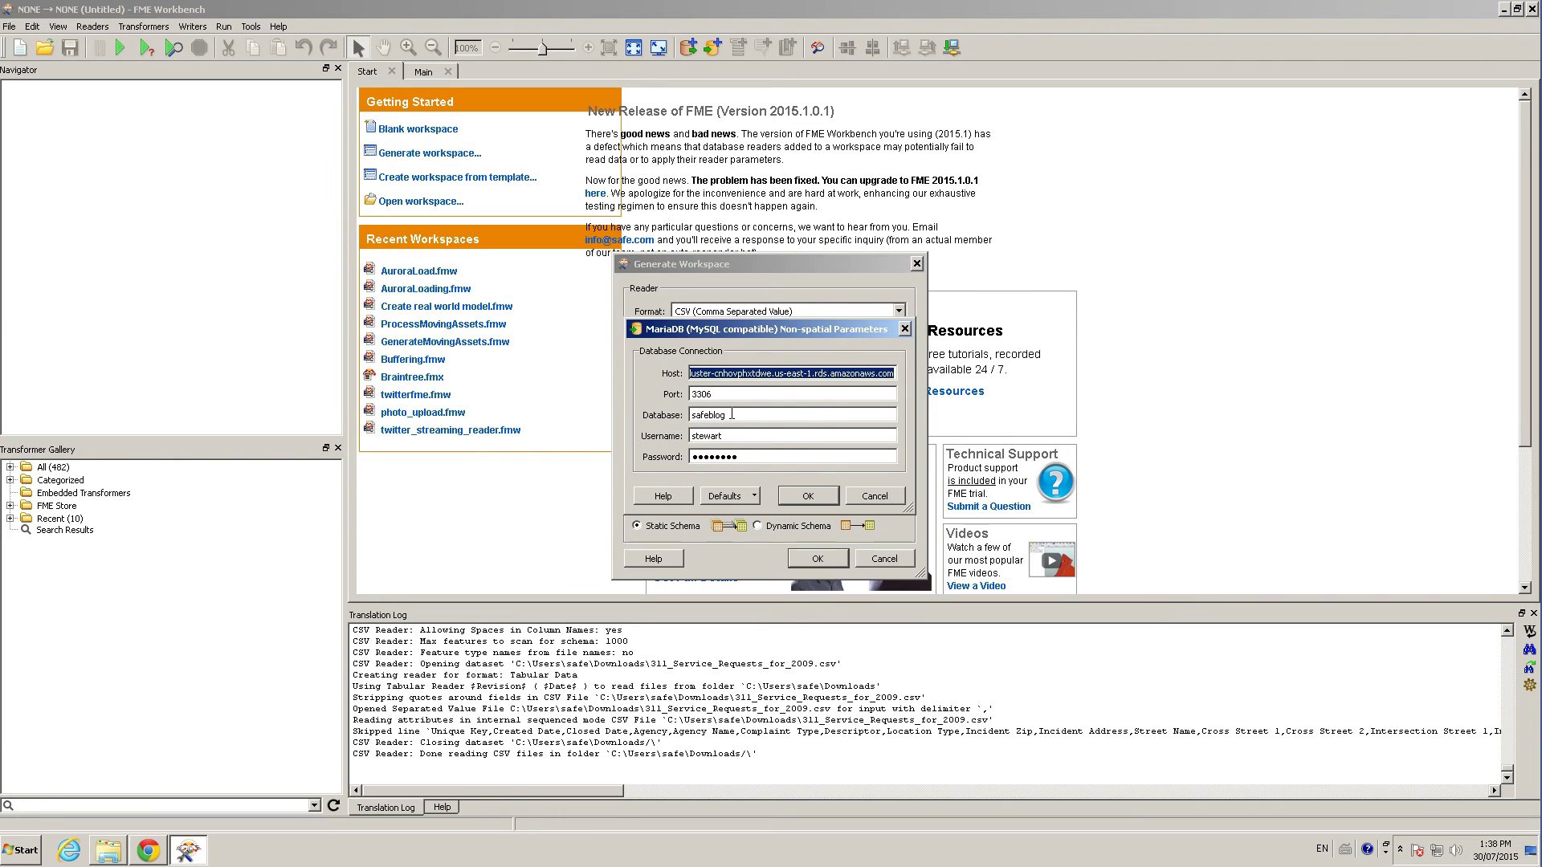
pyautogui.press('Return')
pyautogui.click(817, 558)
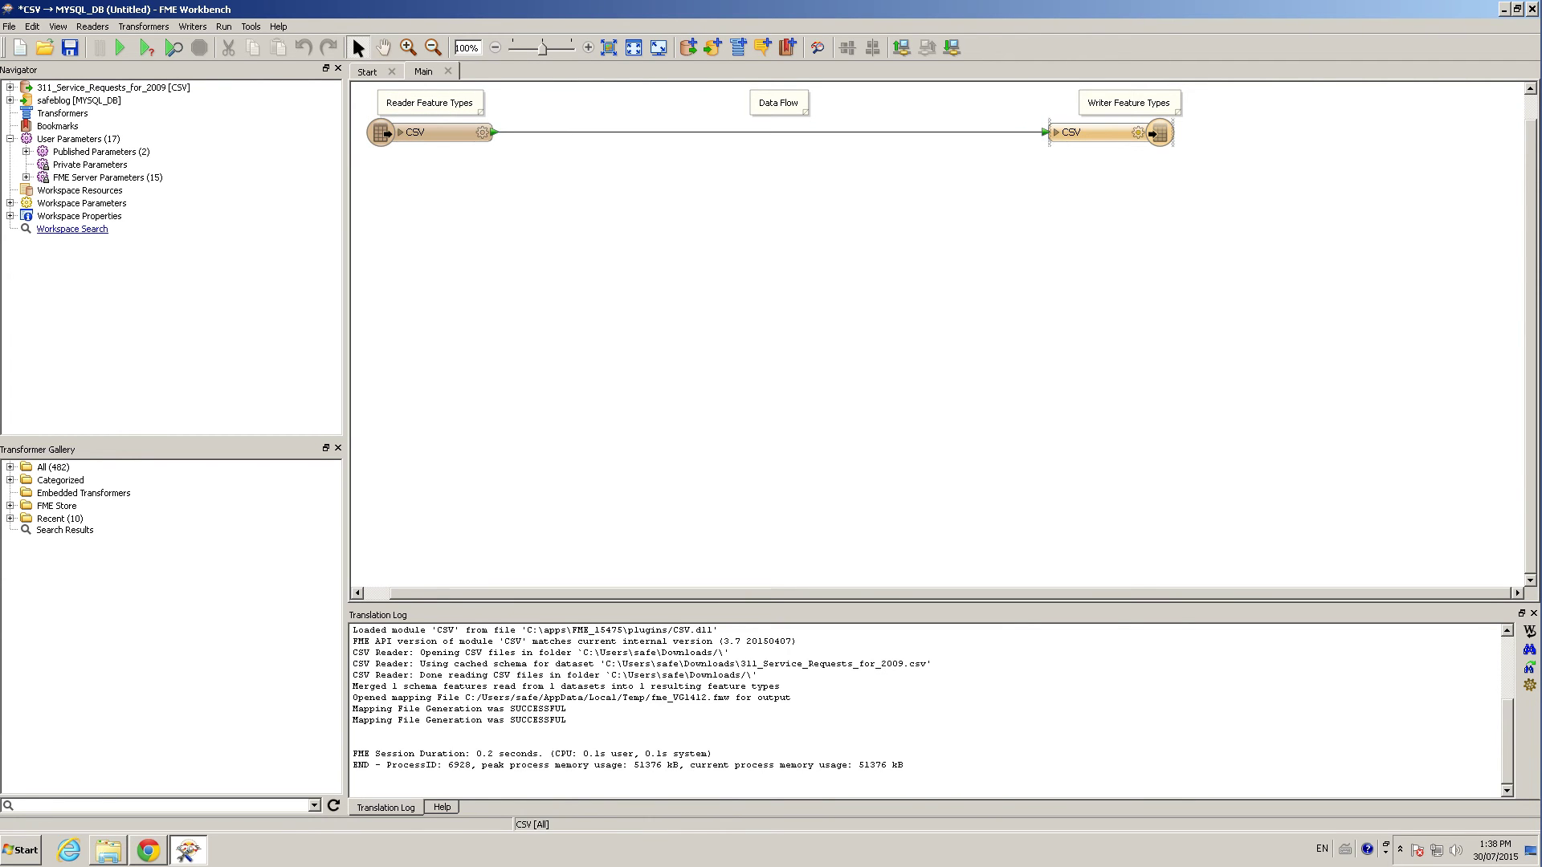
# Step: Set the table name of the CSV writer feature type to 2009_311_Calls_NYC
pyautogui.click(1137, 132)
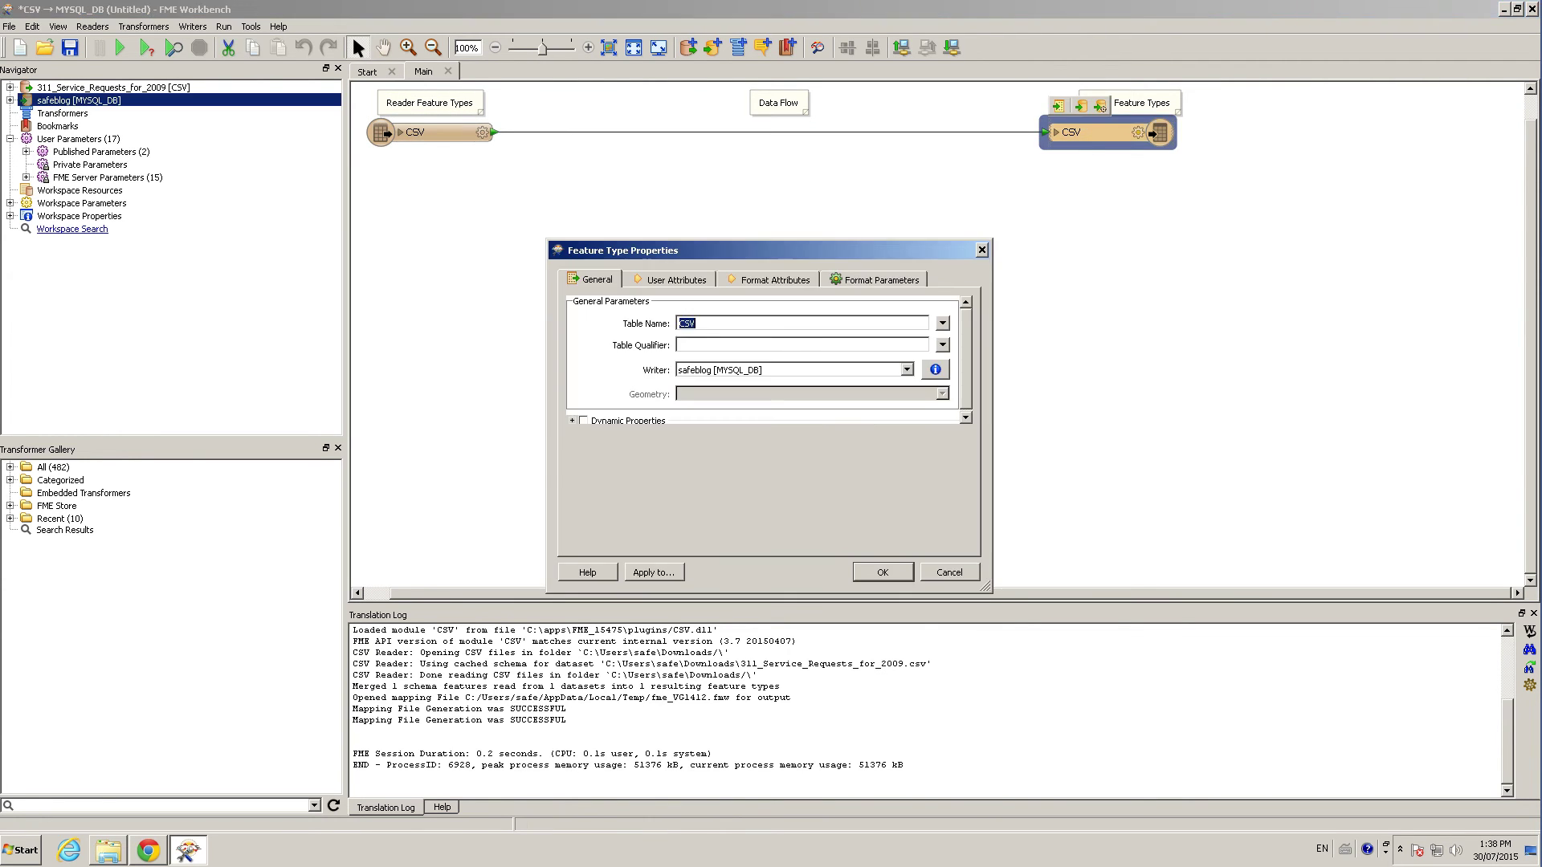
pyautogui.write('2')
pyautogui.write('009_311_Calls_NYC')
# Step: Rename the writer's user attributes School_Name and School_Number to SchoolName and SchoolNumber
pyautogui.hotkey('ctrl', 'Tab')
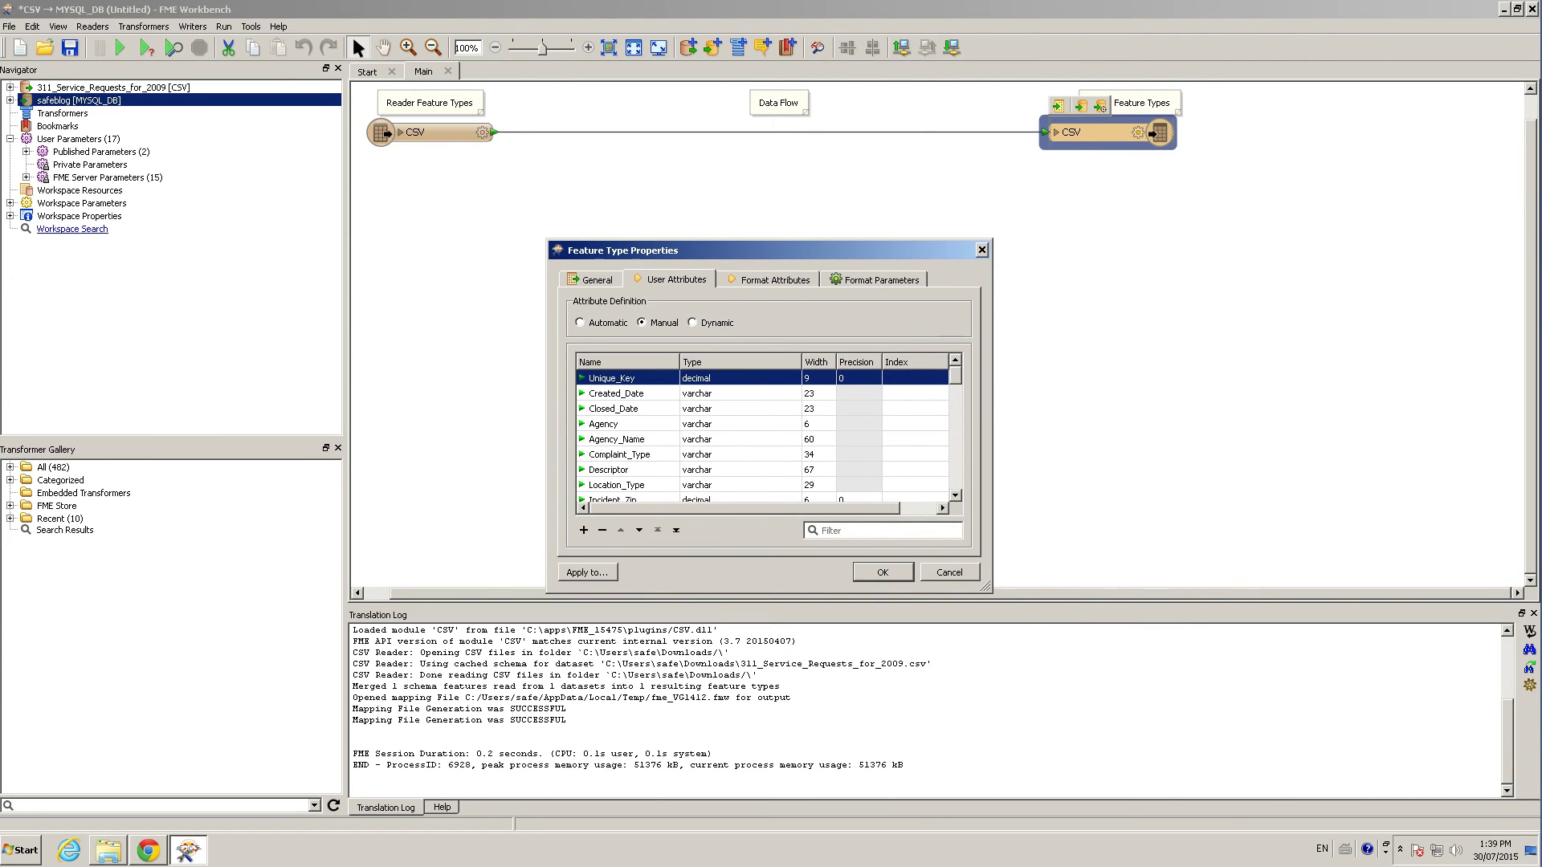
pyautogui.scroll(-3, 763, 434)
pyautogui.scroll(-4, 763, 434)
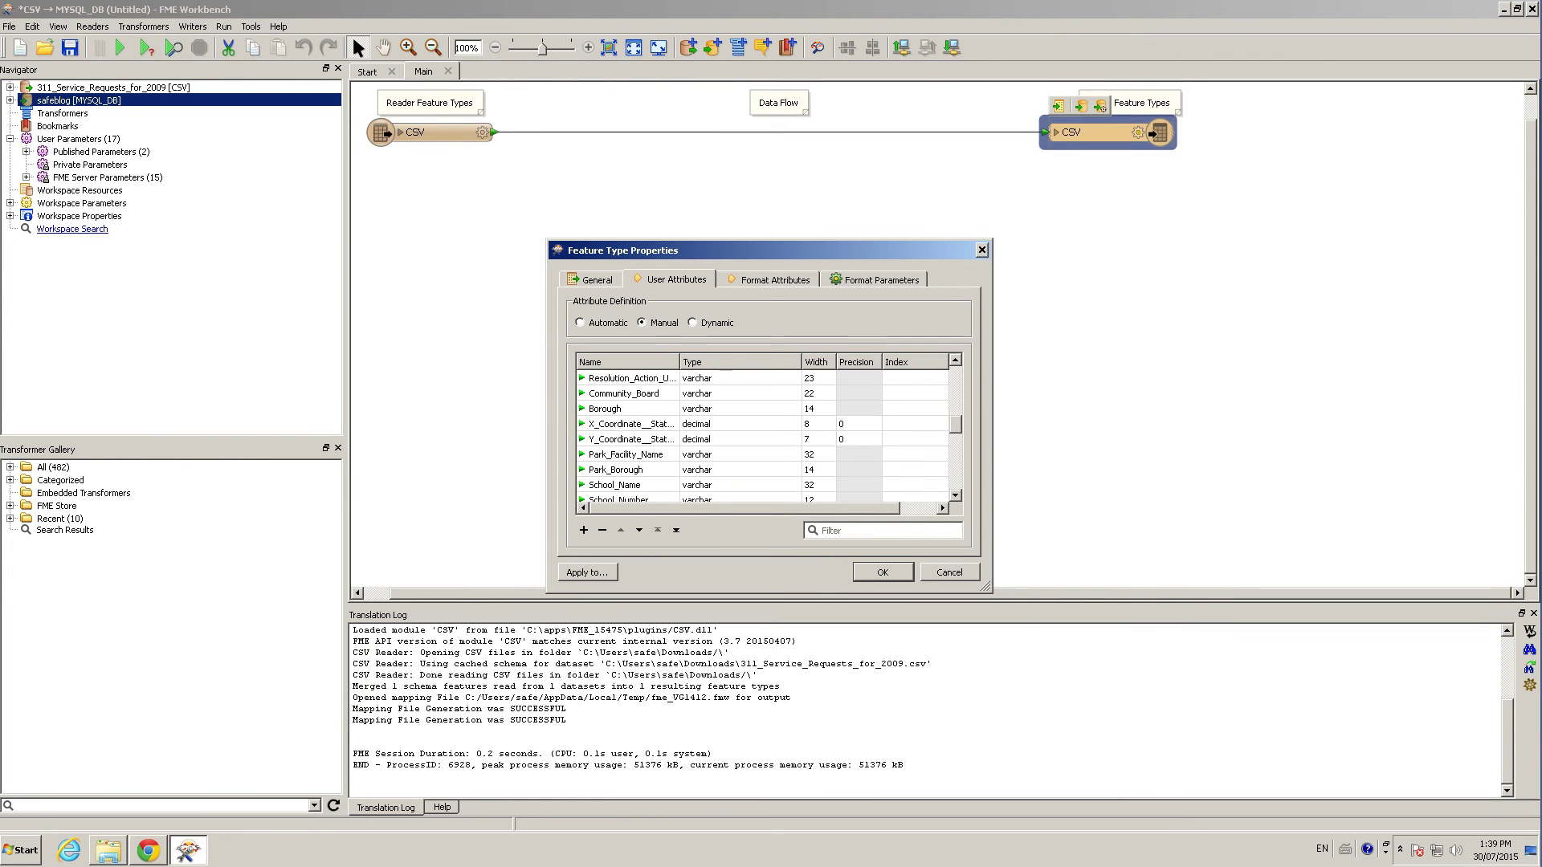
pyautogui.click(615, 485)
pyautogui.click(615, 485)
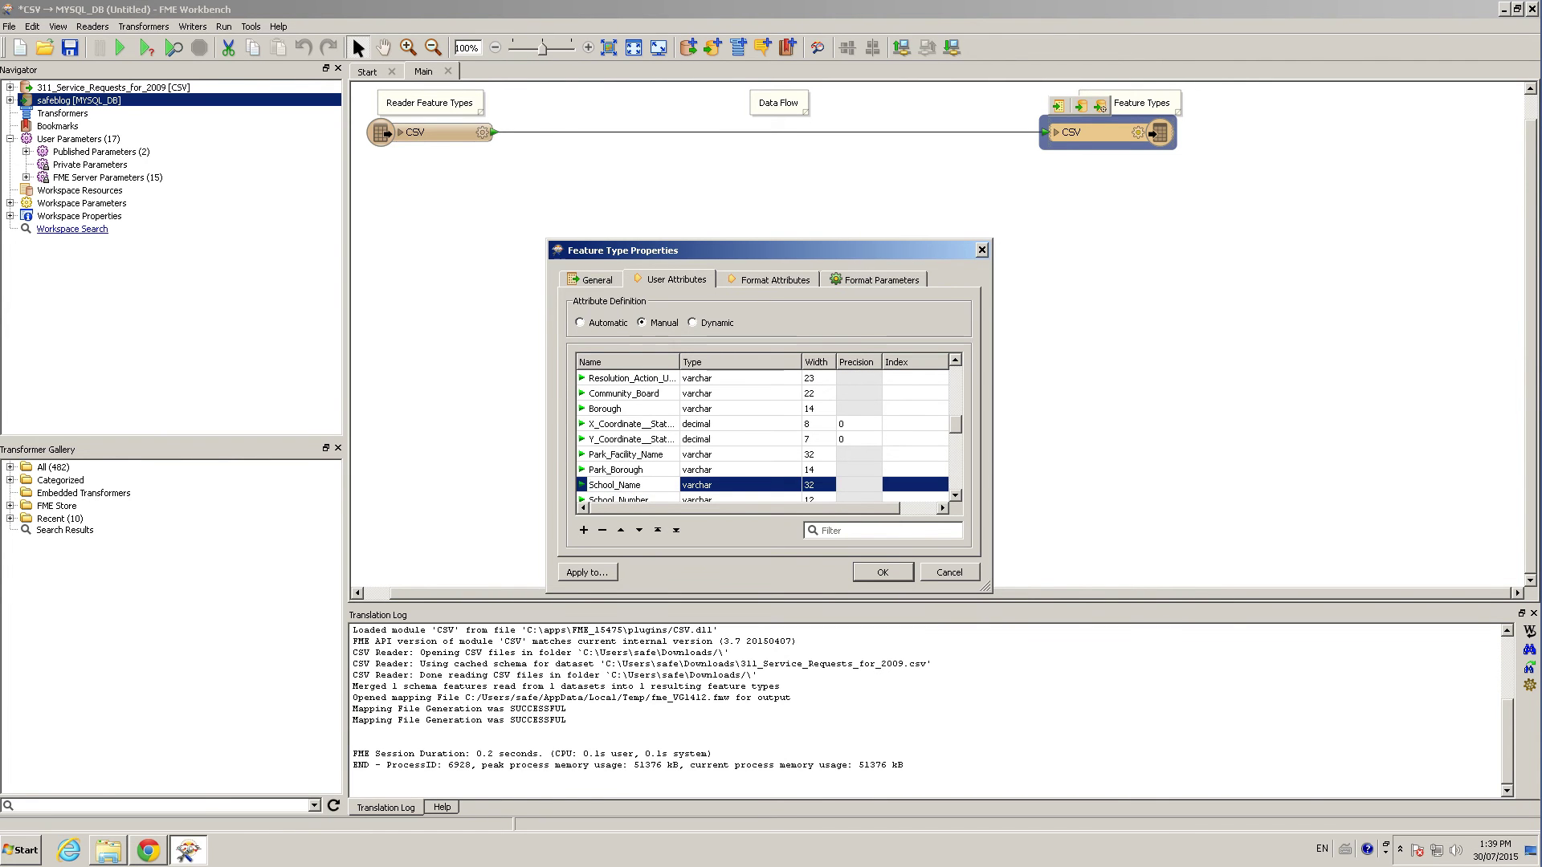
pyautogui.press('BackSpace')
pyautogui.click(615, 496)
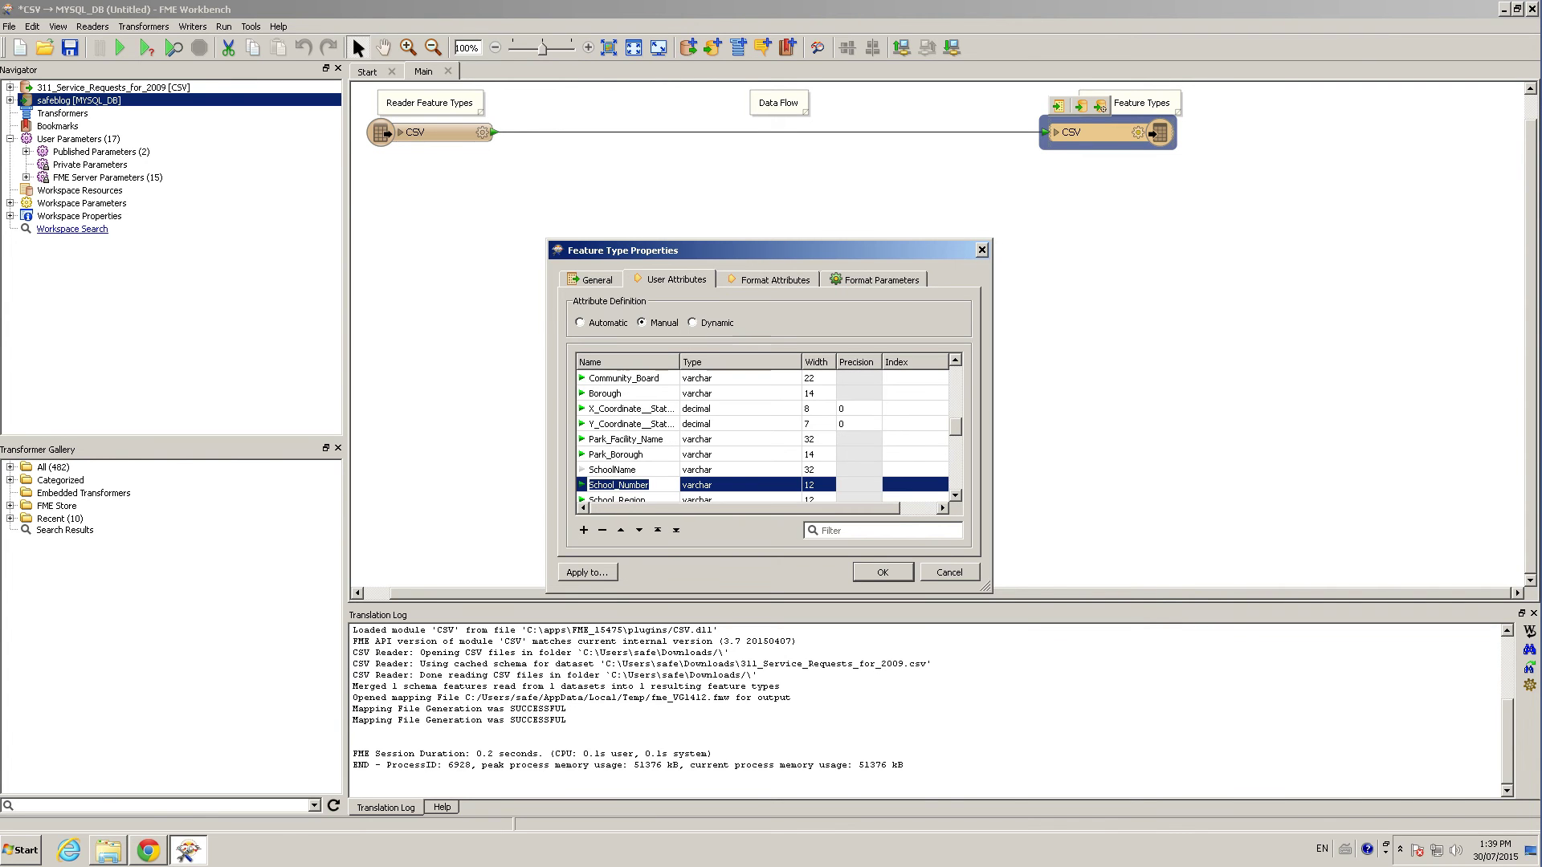
pyautogui.click(615, 487)
pyautogui.press('Delete')
pyautogui.click(655, 476)
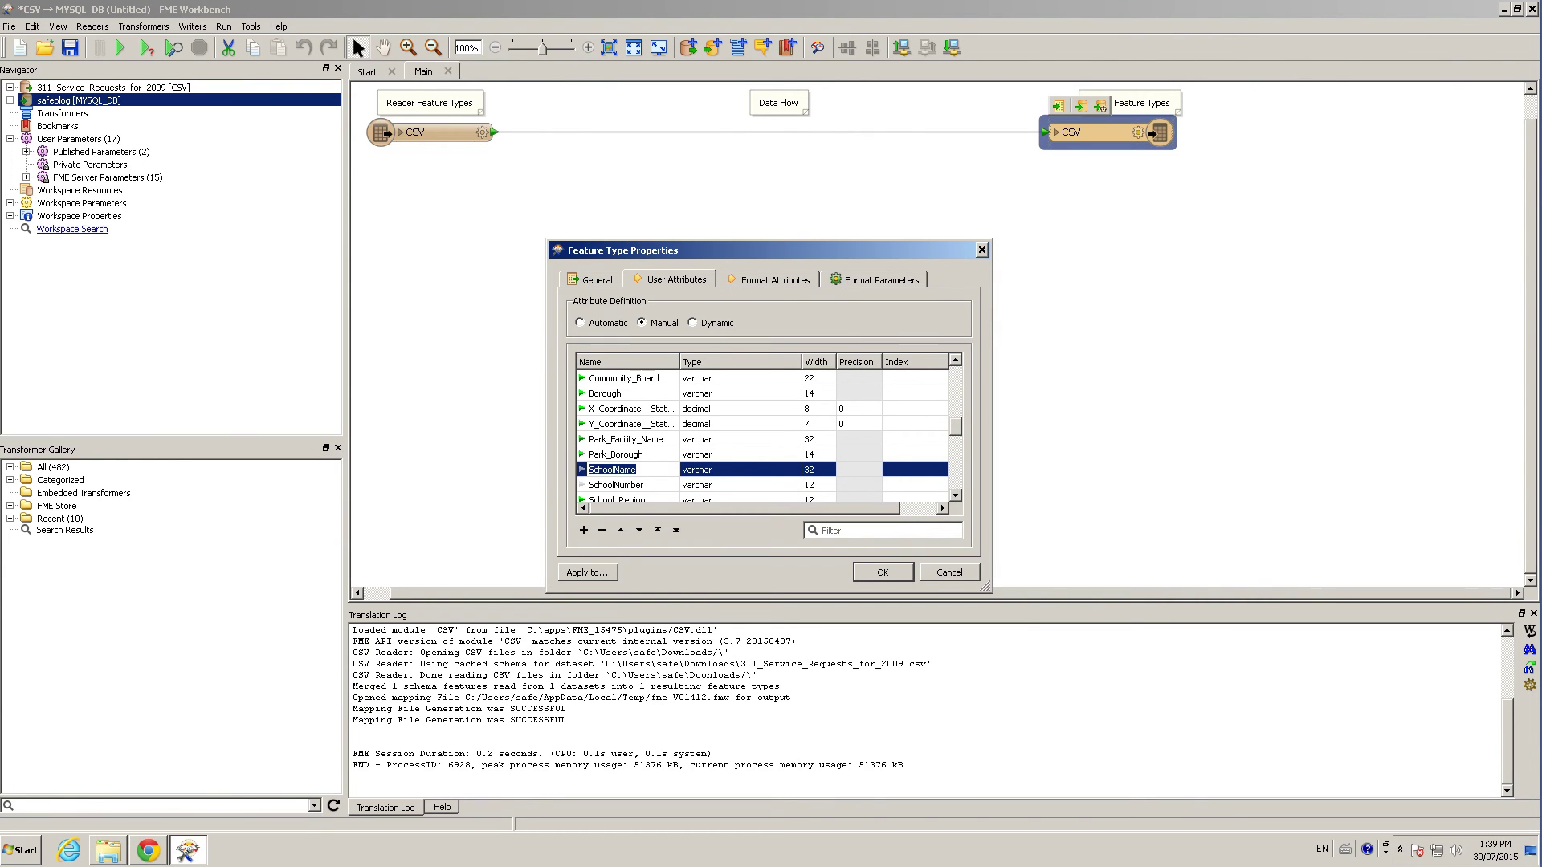
# Step: Set Truncate Table First to Yes in the writer feature type's format parameters, and apply the properties
pyautogui.click(875, 280)
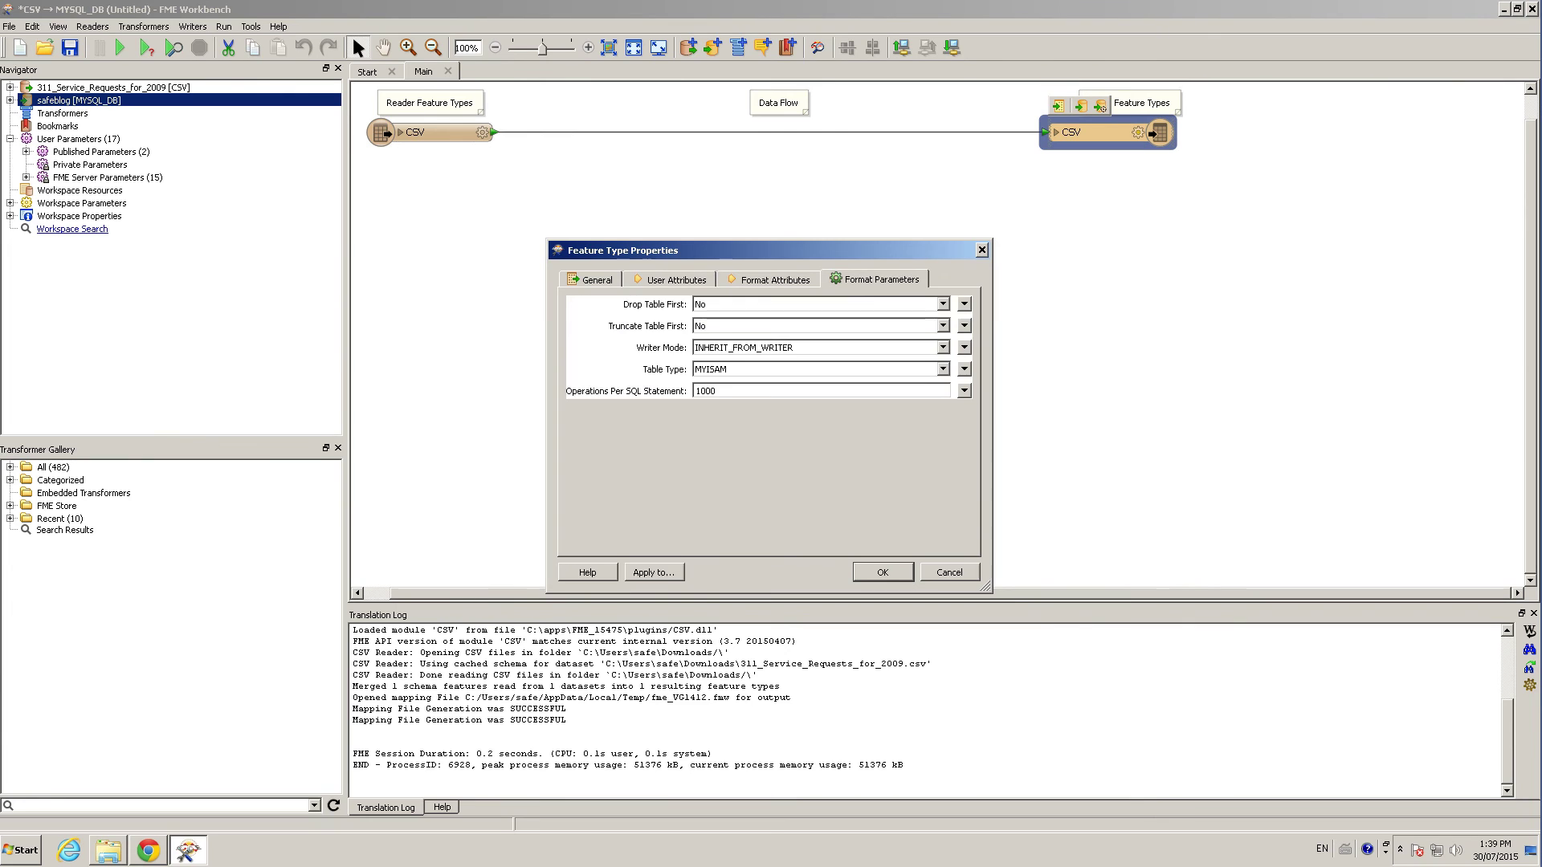
pyautogui.click(943, 326)
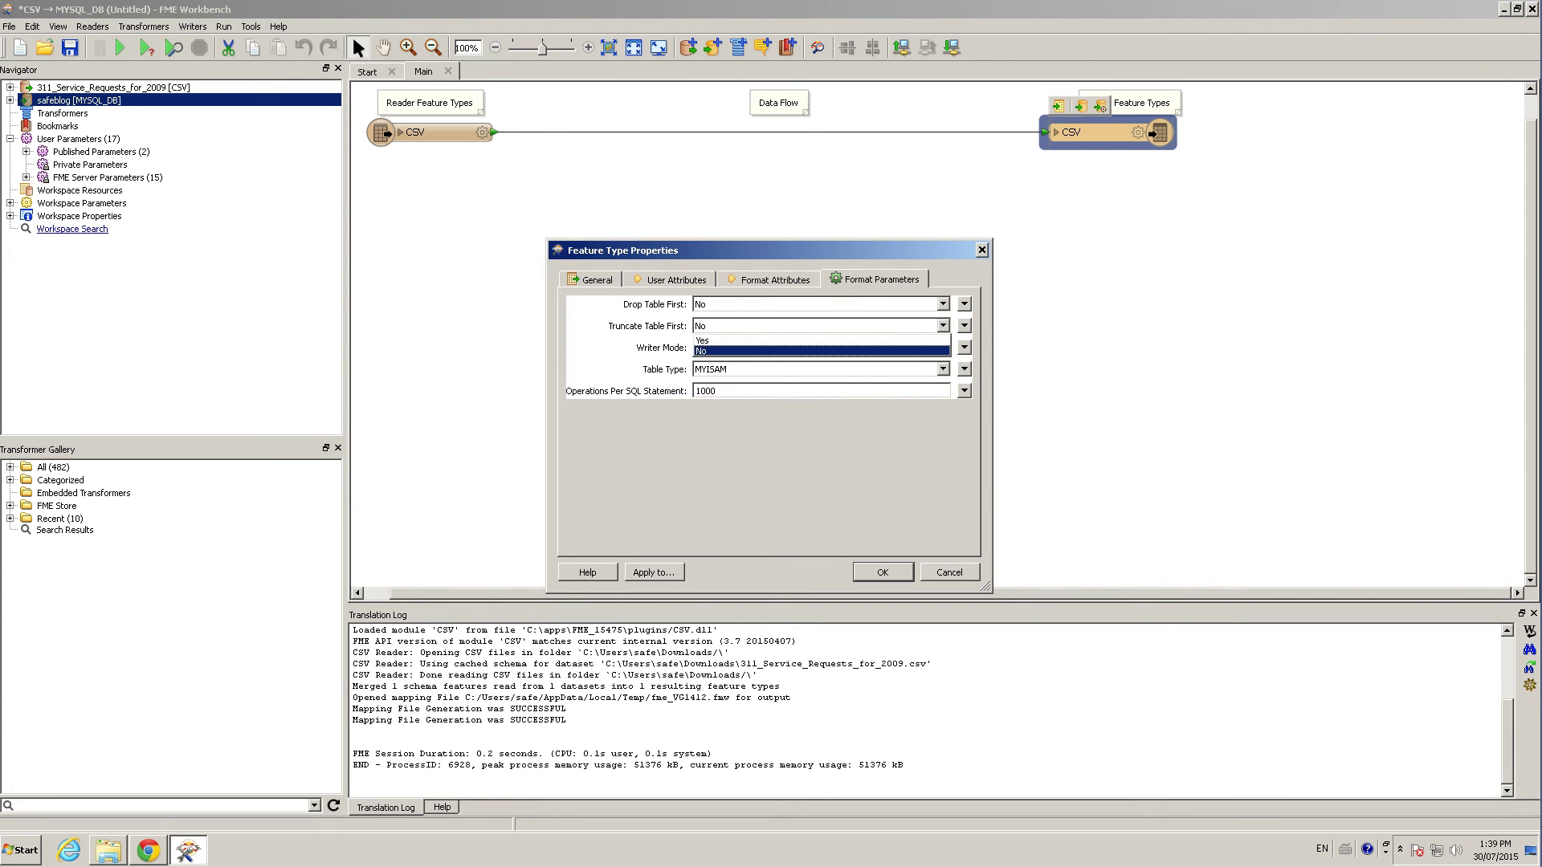
pyautogui.click(924, 339)
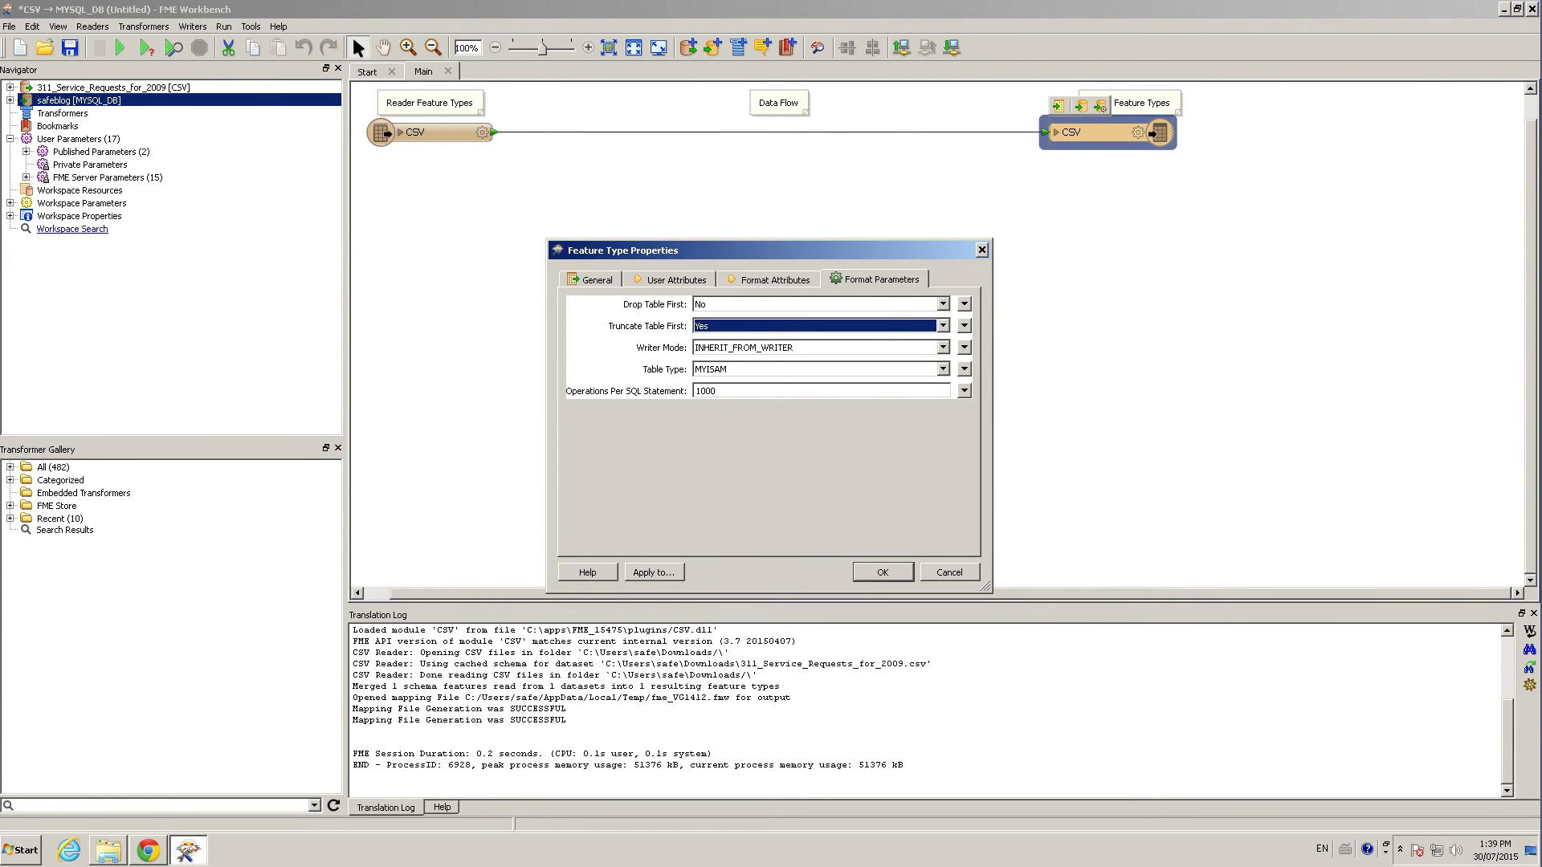
pyautogui.click(943, 326)
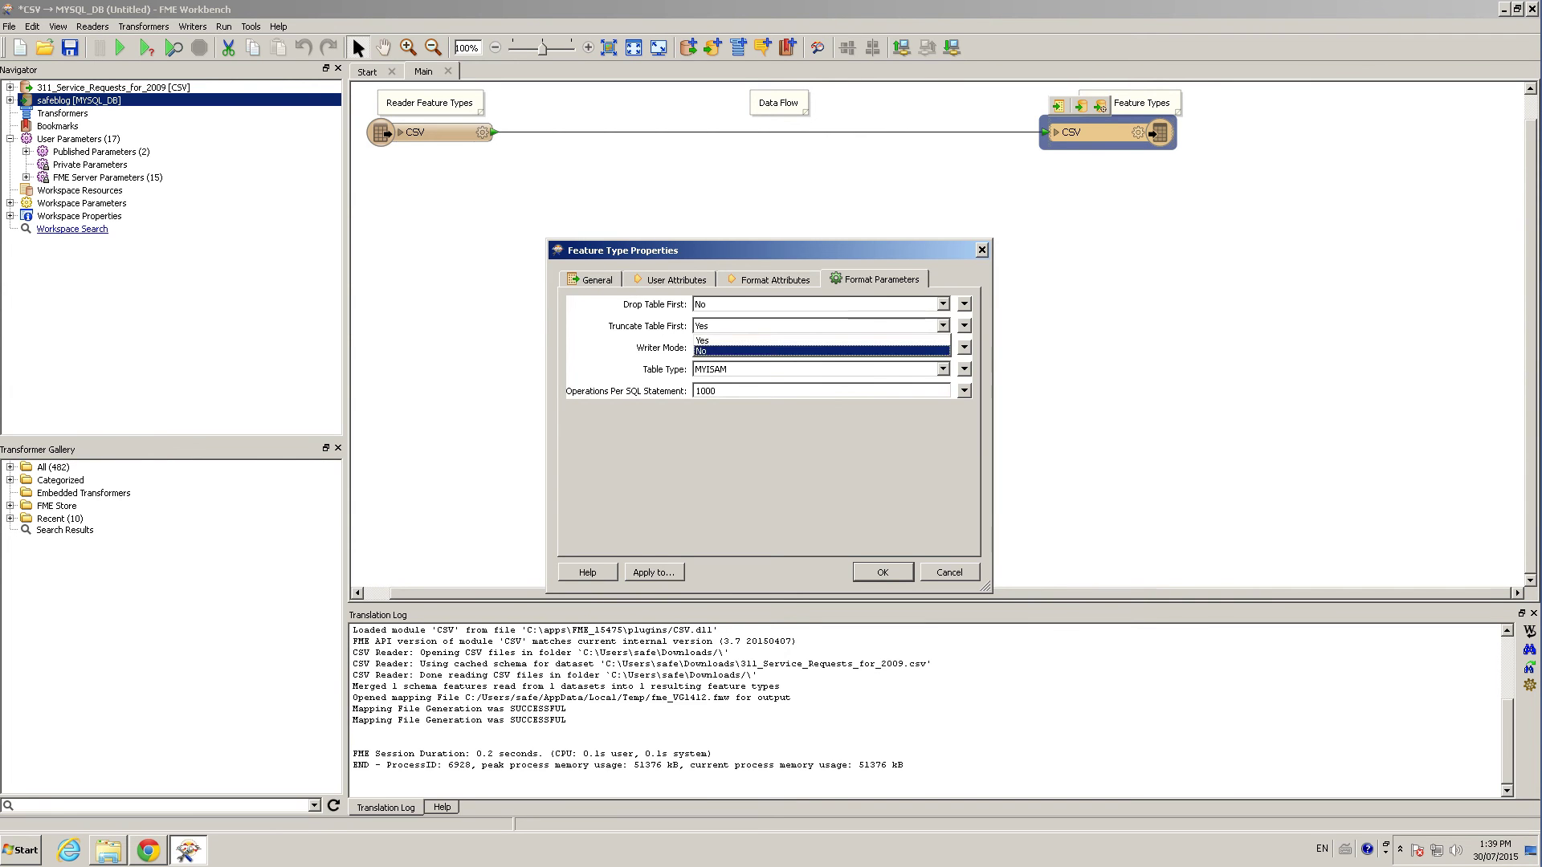
pyautogui.click(924, 352)
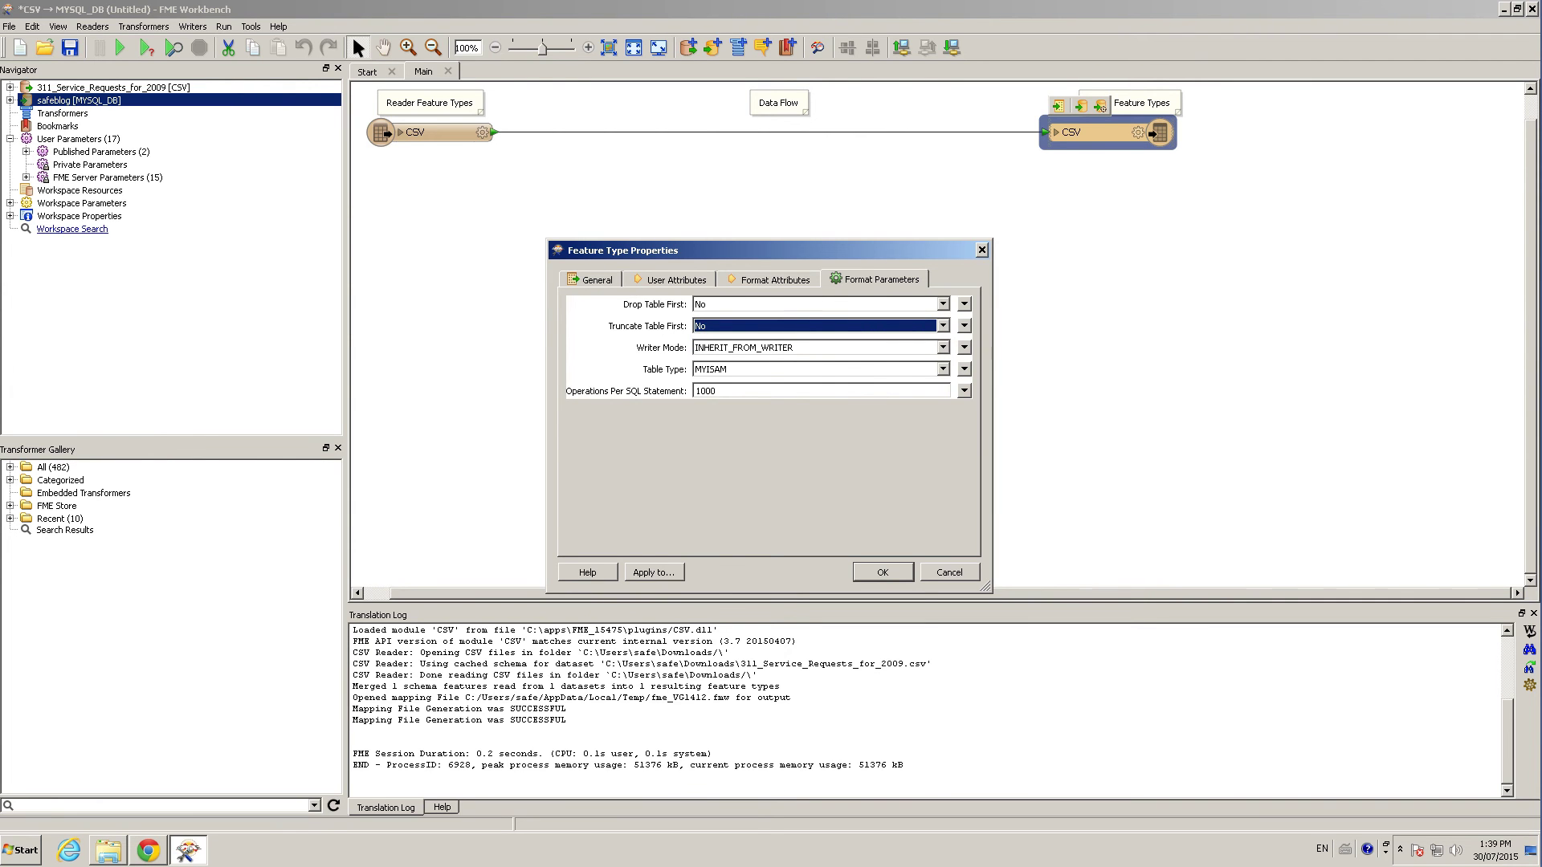
pyautogui.click(943, 326)
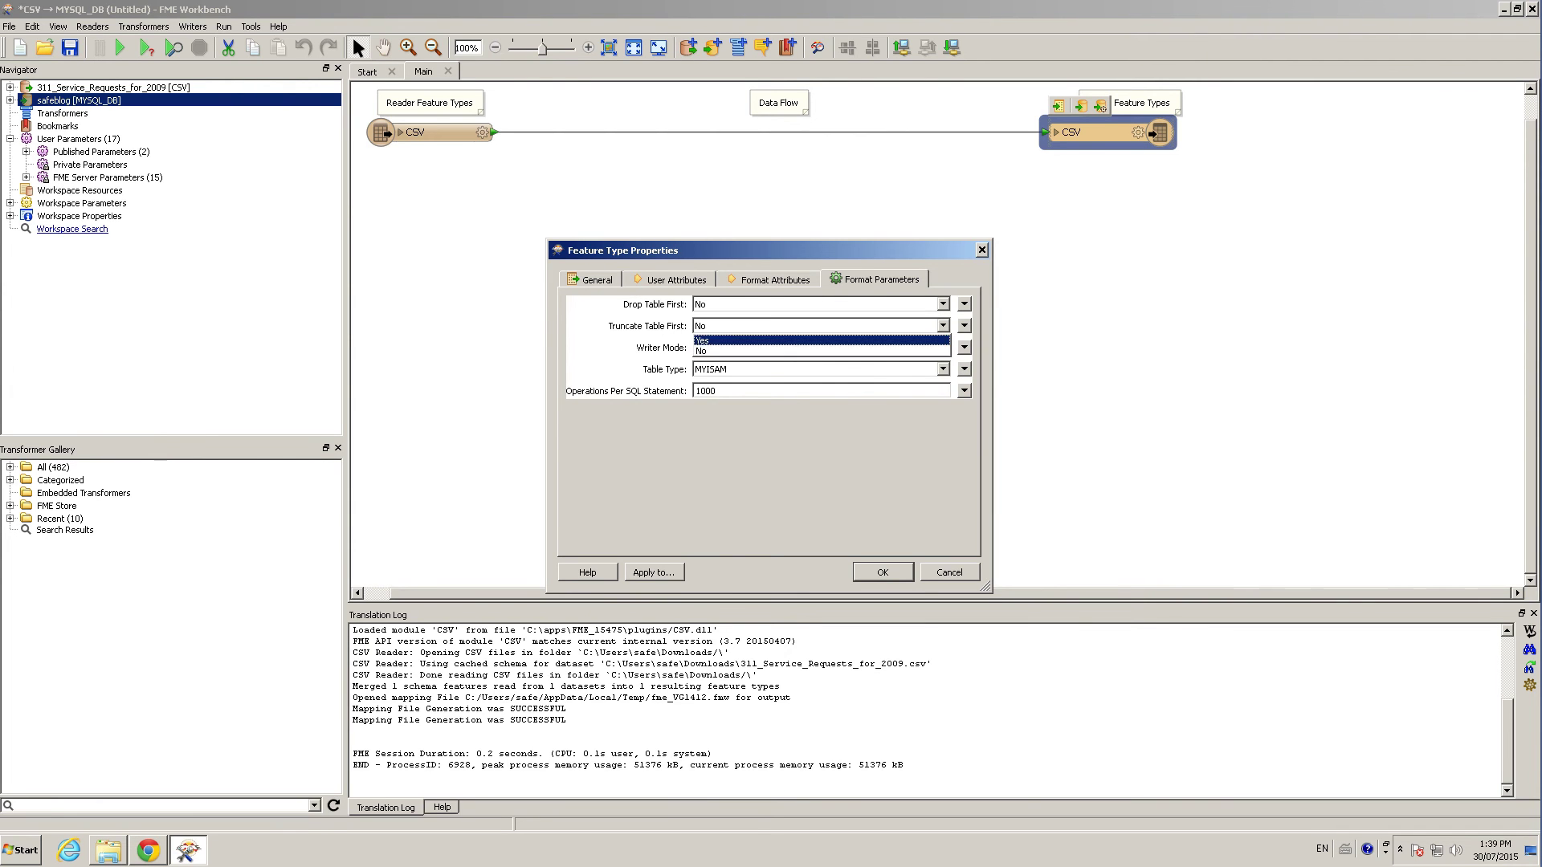
pyautogui.click(923, 338)
pyautogui.press('Return')
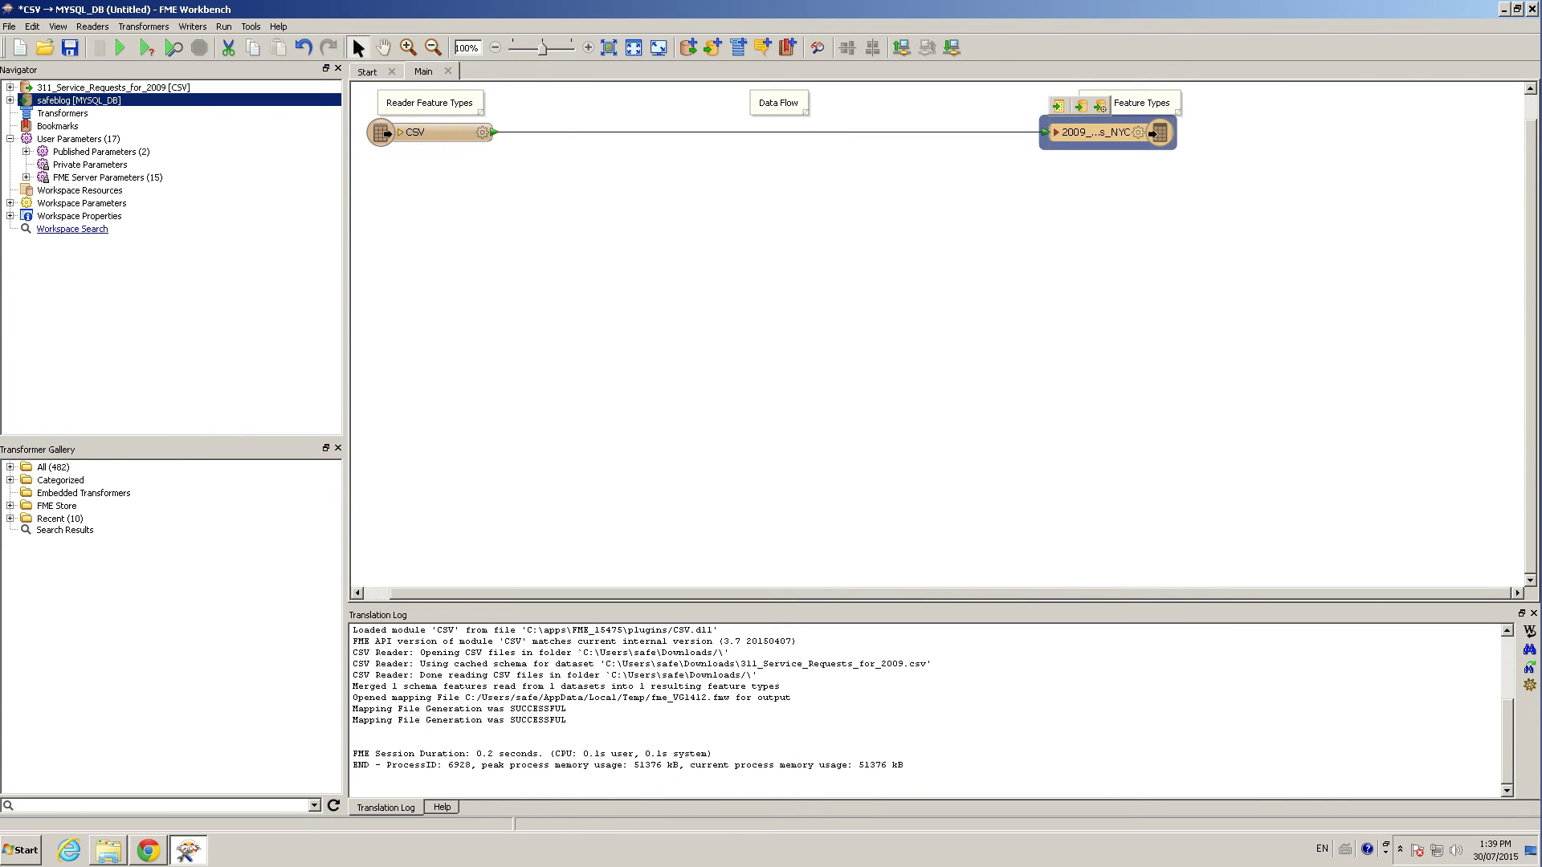
# Step: Insert an AttributeTrimmer on the connection between the CSV reader and the writer feature type, and move it closer to the reader
pyautogui.click(772, 132)
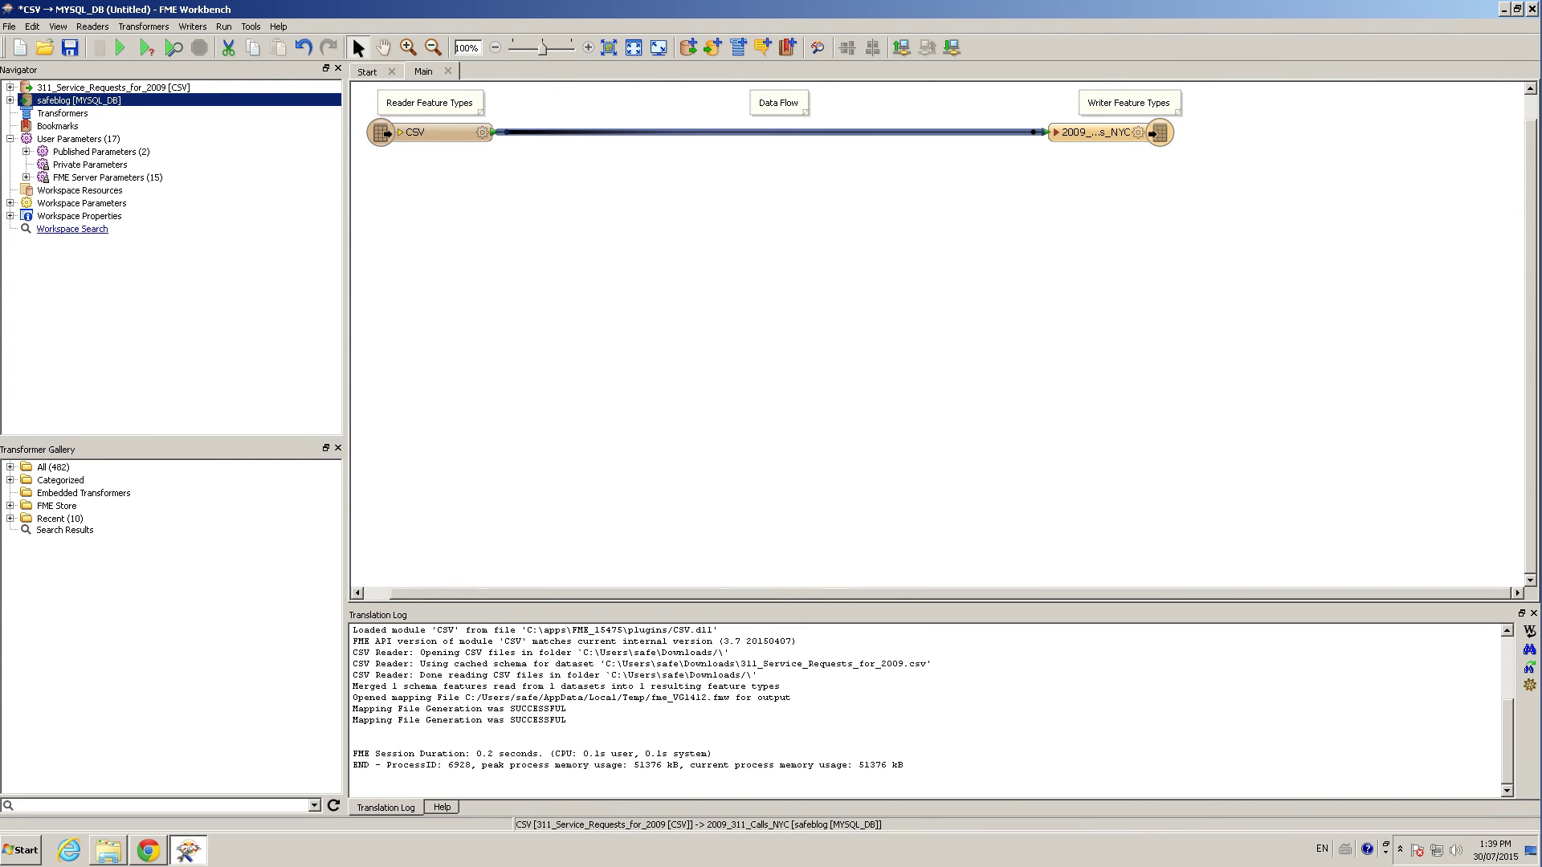
pyautogui.write('trimm')
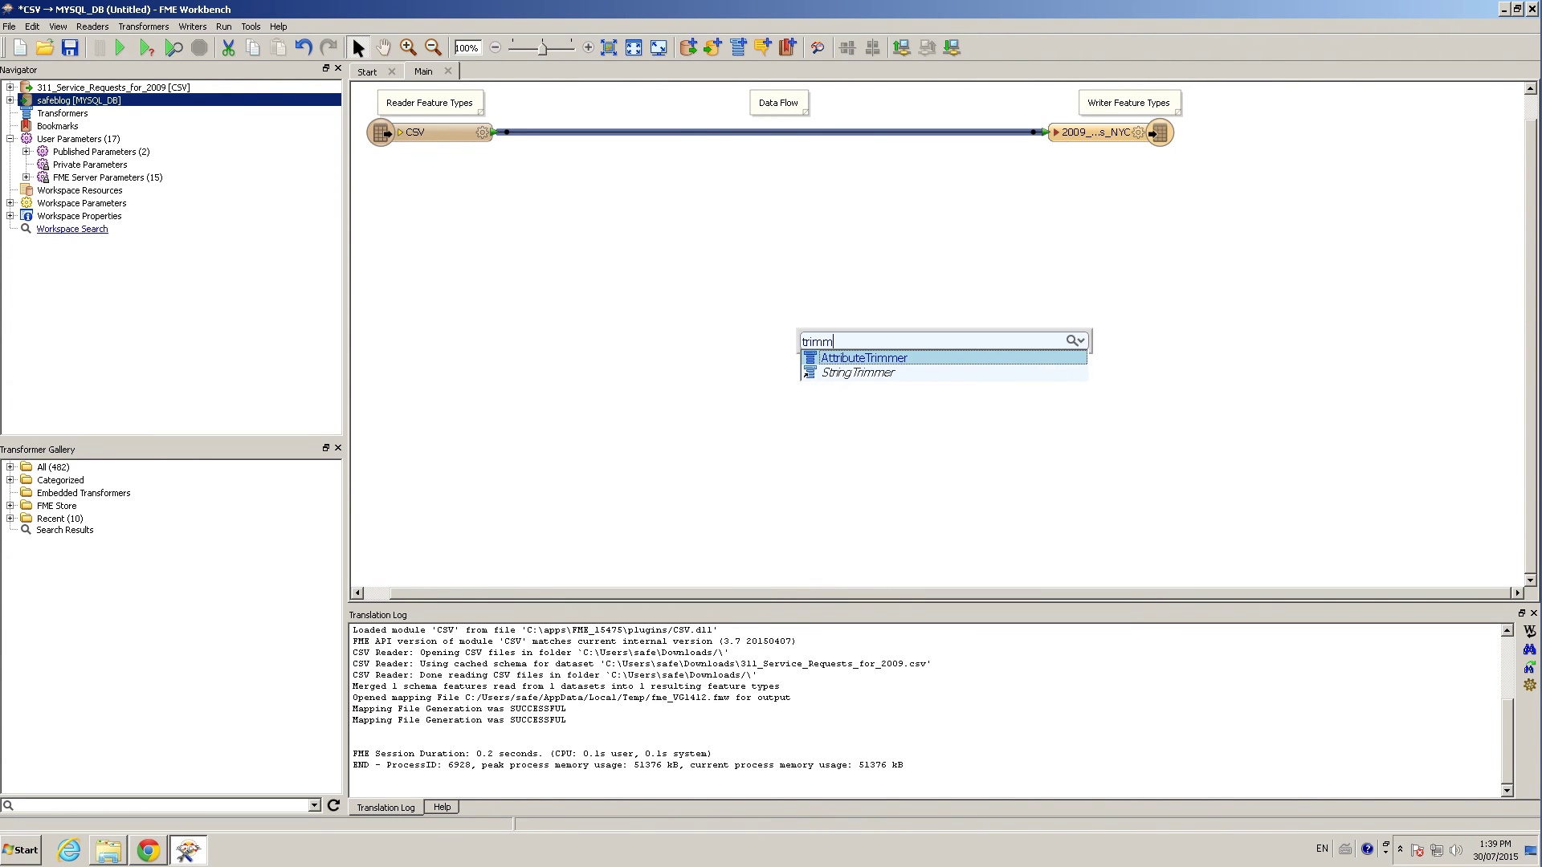
pyautogui.press('Return')
pyautogui.moveTo(762, 133); pyautogui.dragTo(612, 133)
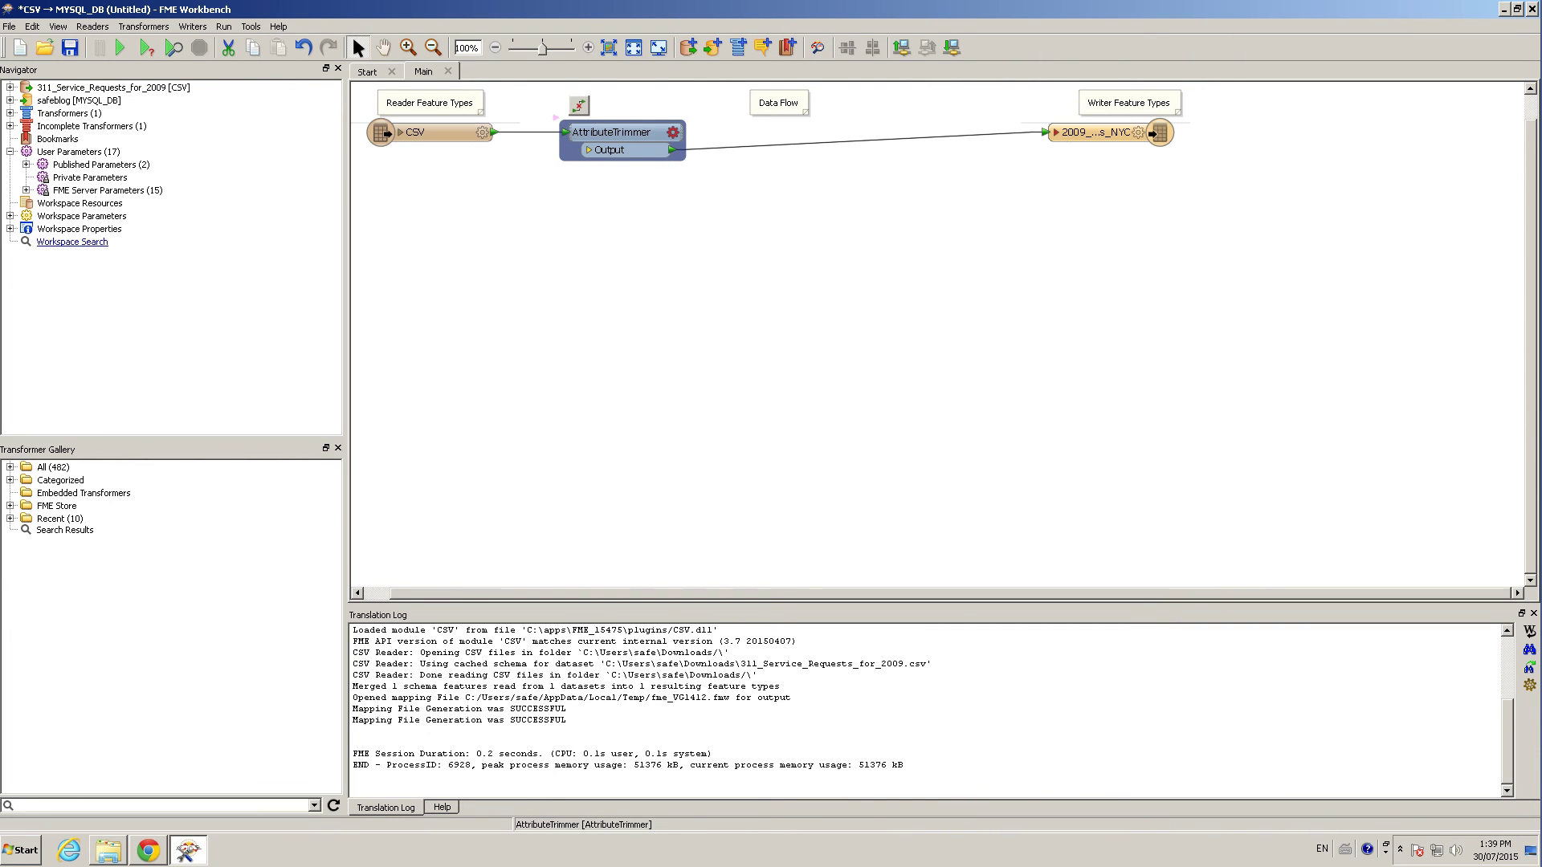
# Step: Set the AttributeTrimmer to trim Bridge Highway Direction, Bridge Highway Segment and City, and accept its parameters
pyautogui.click(673, 132)
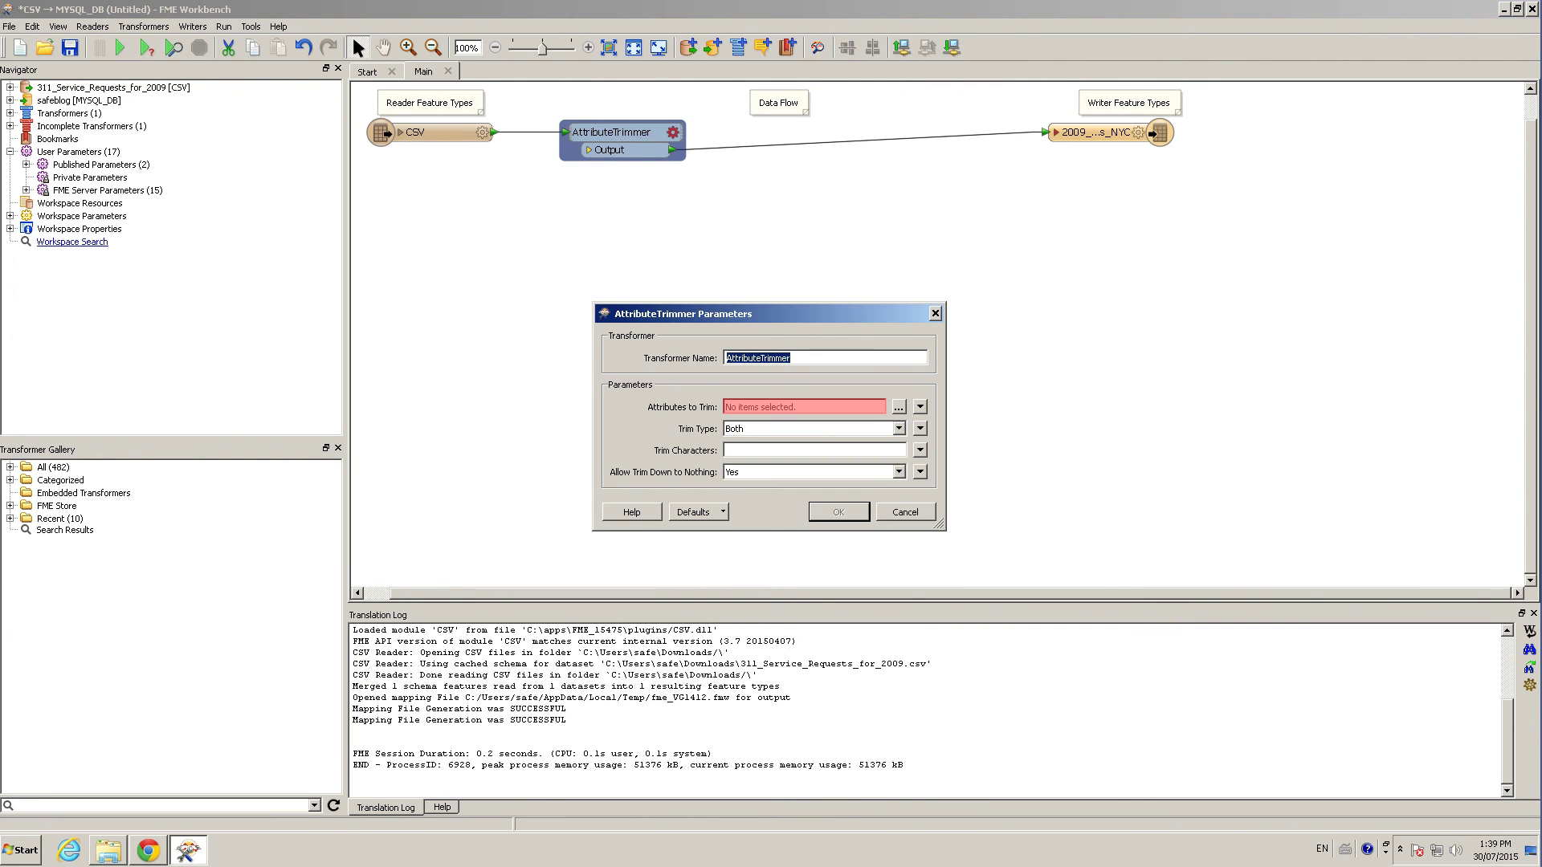
pyautogui.click(899, 408)
pyautogui.click(638, 424)
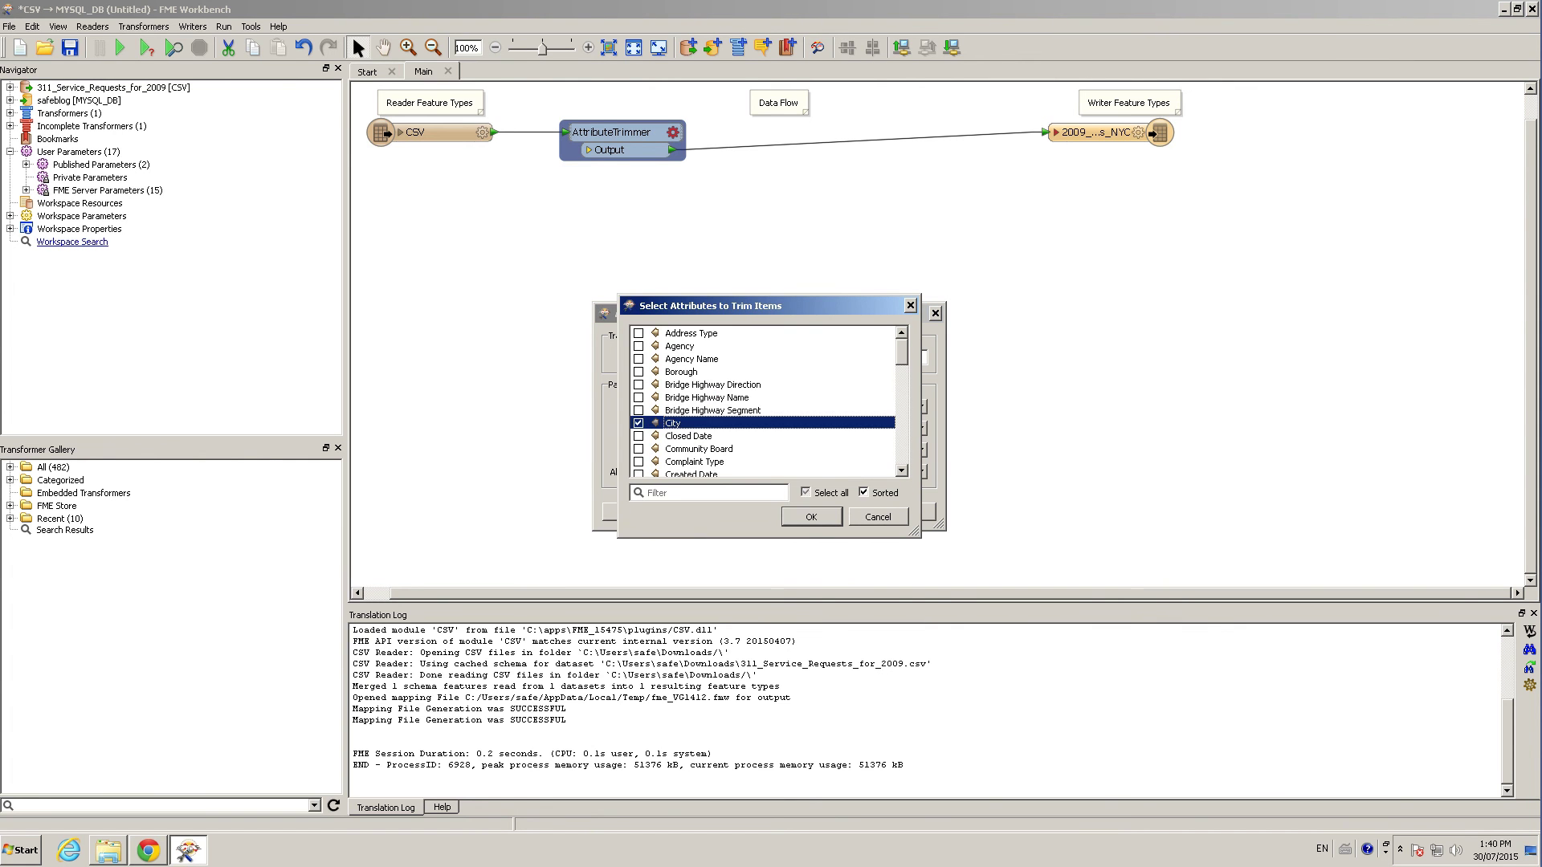
pyautogui.click(638, 385)
pyautogui.click(638, 410)
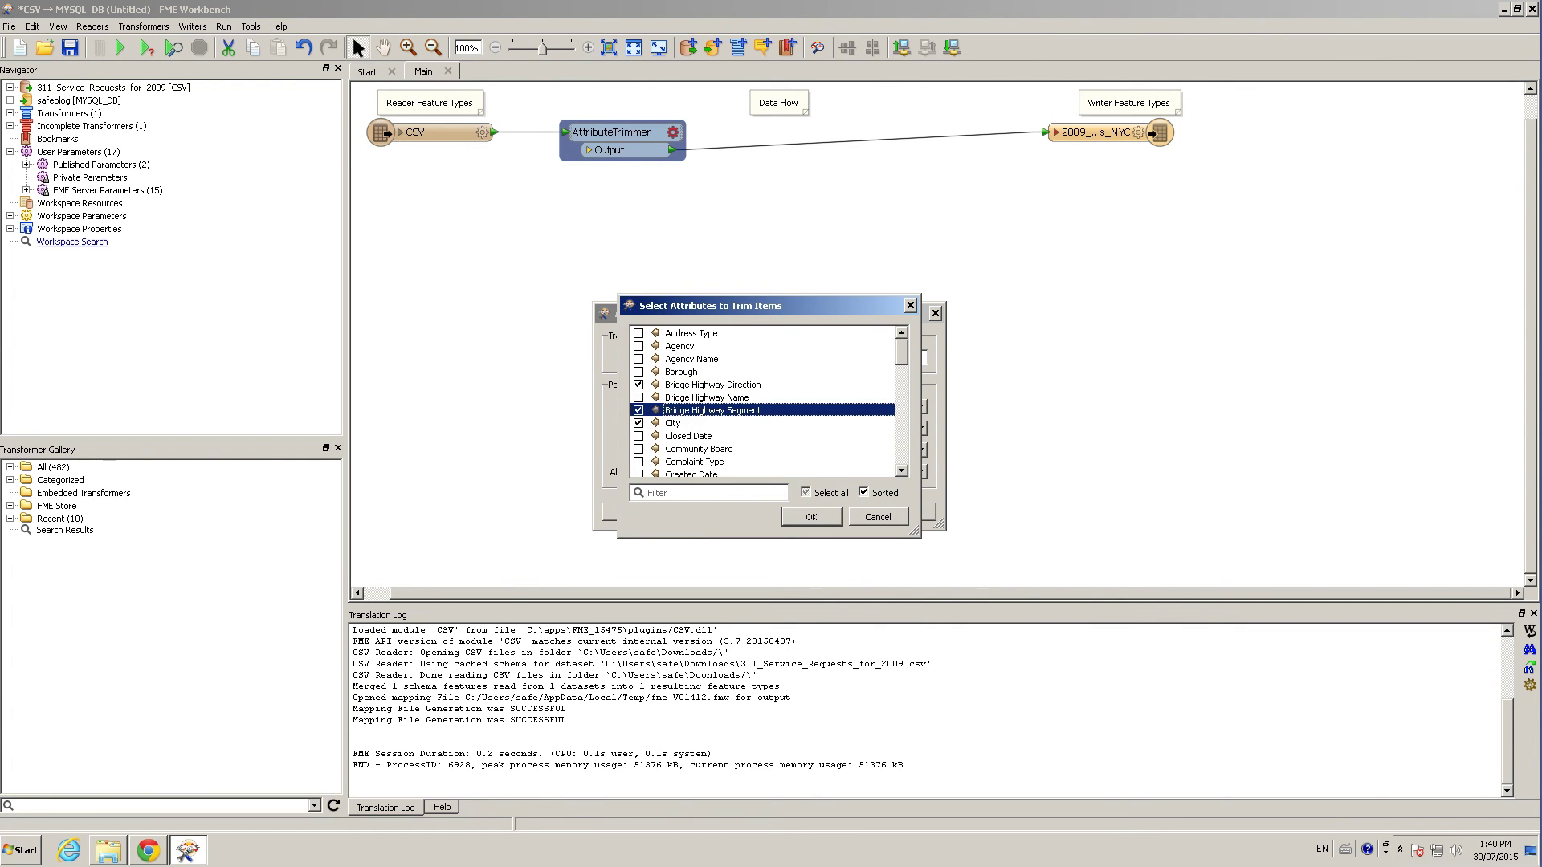
pyautogui.click(811, 516)
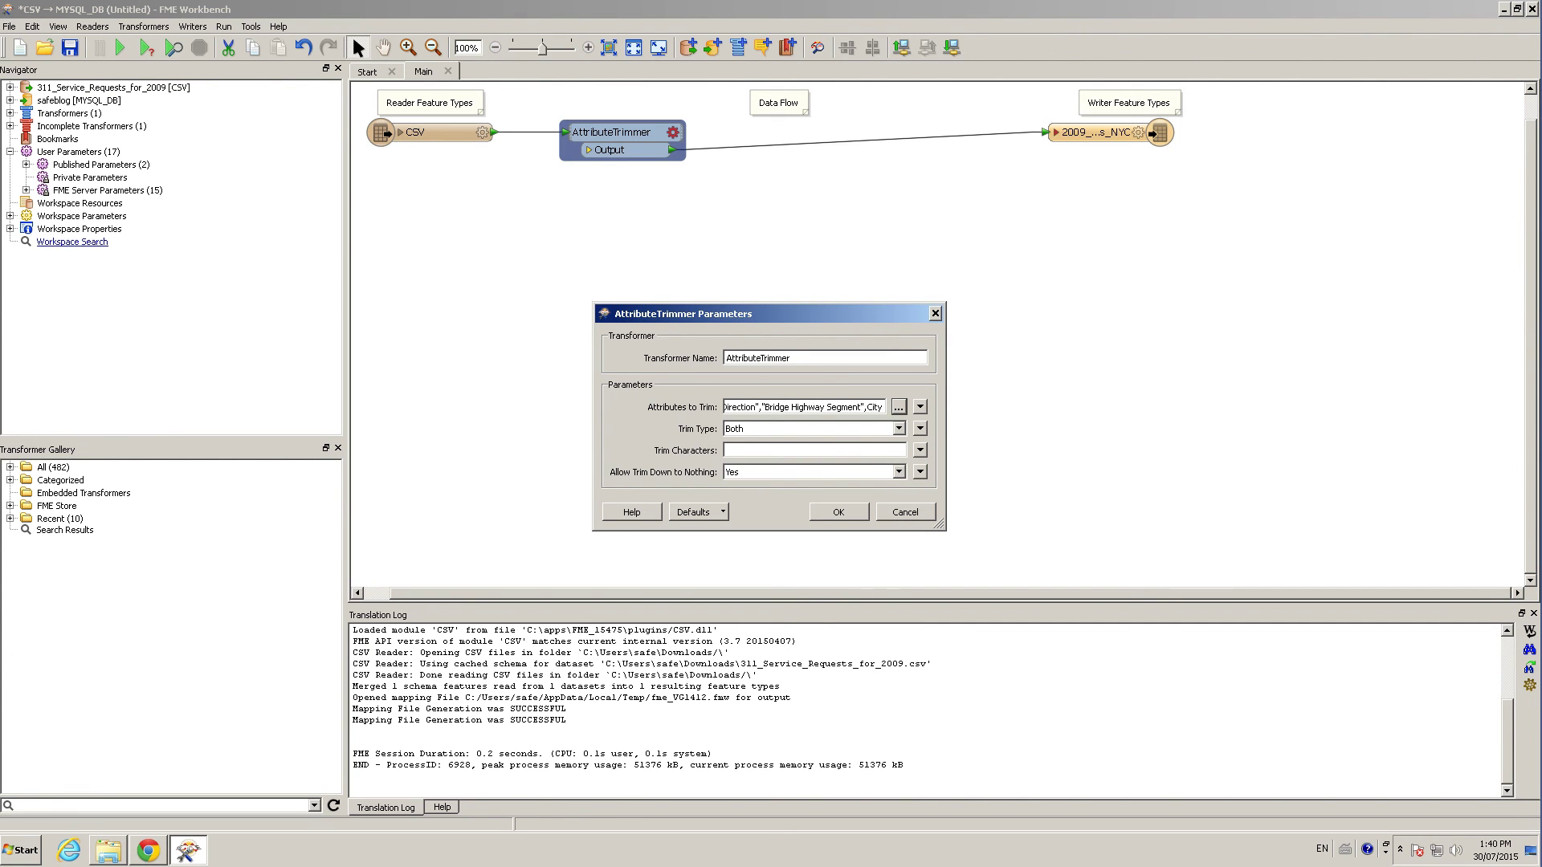
pyautogui.click(838, 512)
# Step: Insert a DateFormatter on the connection between the AttributeTrimmer and the writer feature type
pyautogui.click(859, 141)
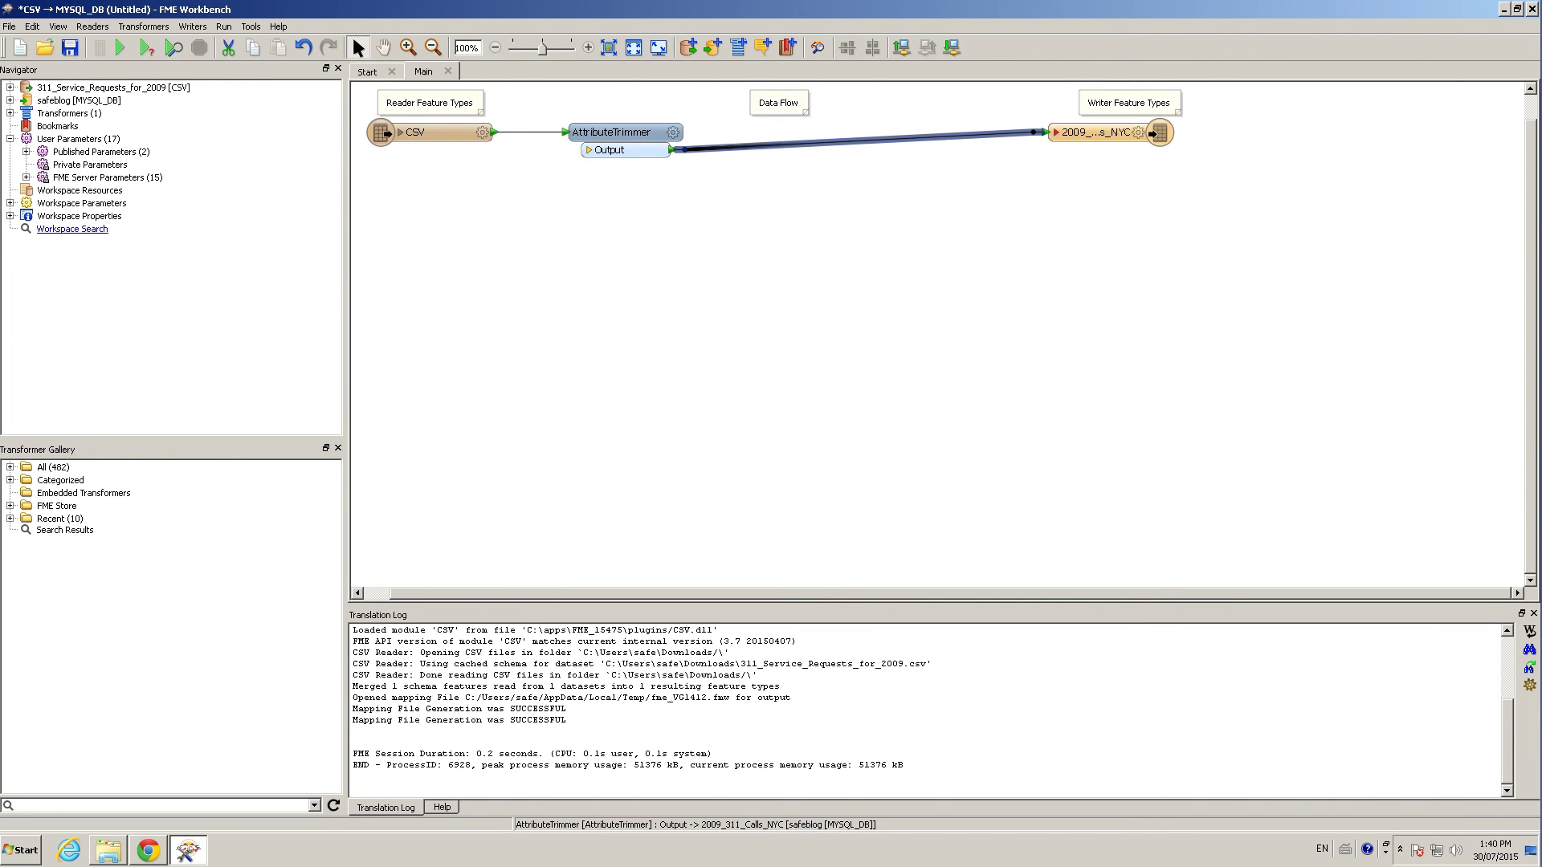
pyautogui.write('date')
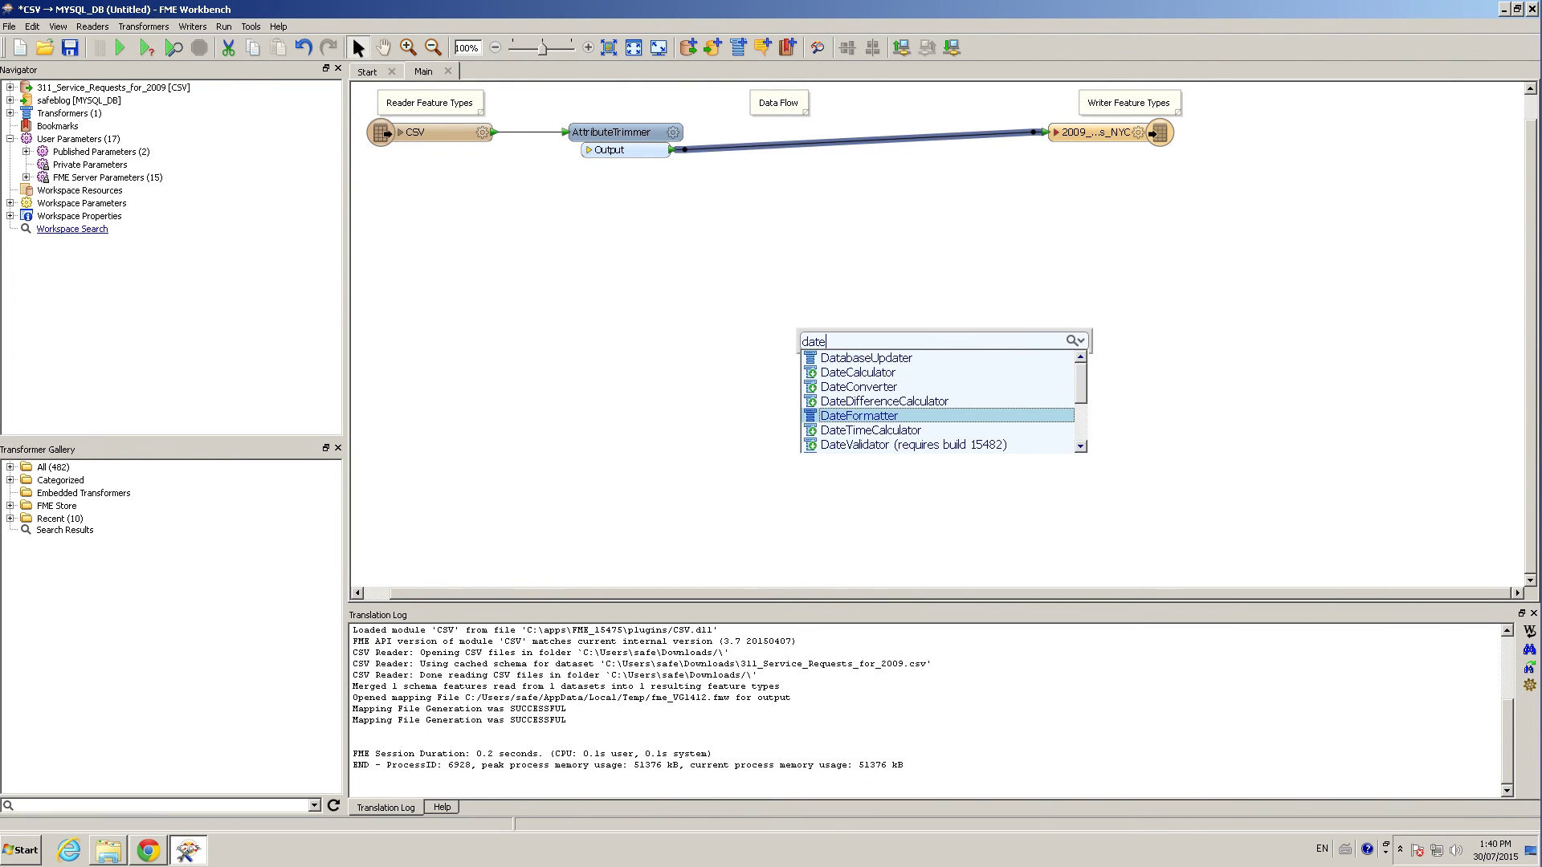
pyautogui.press('Return')
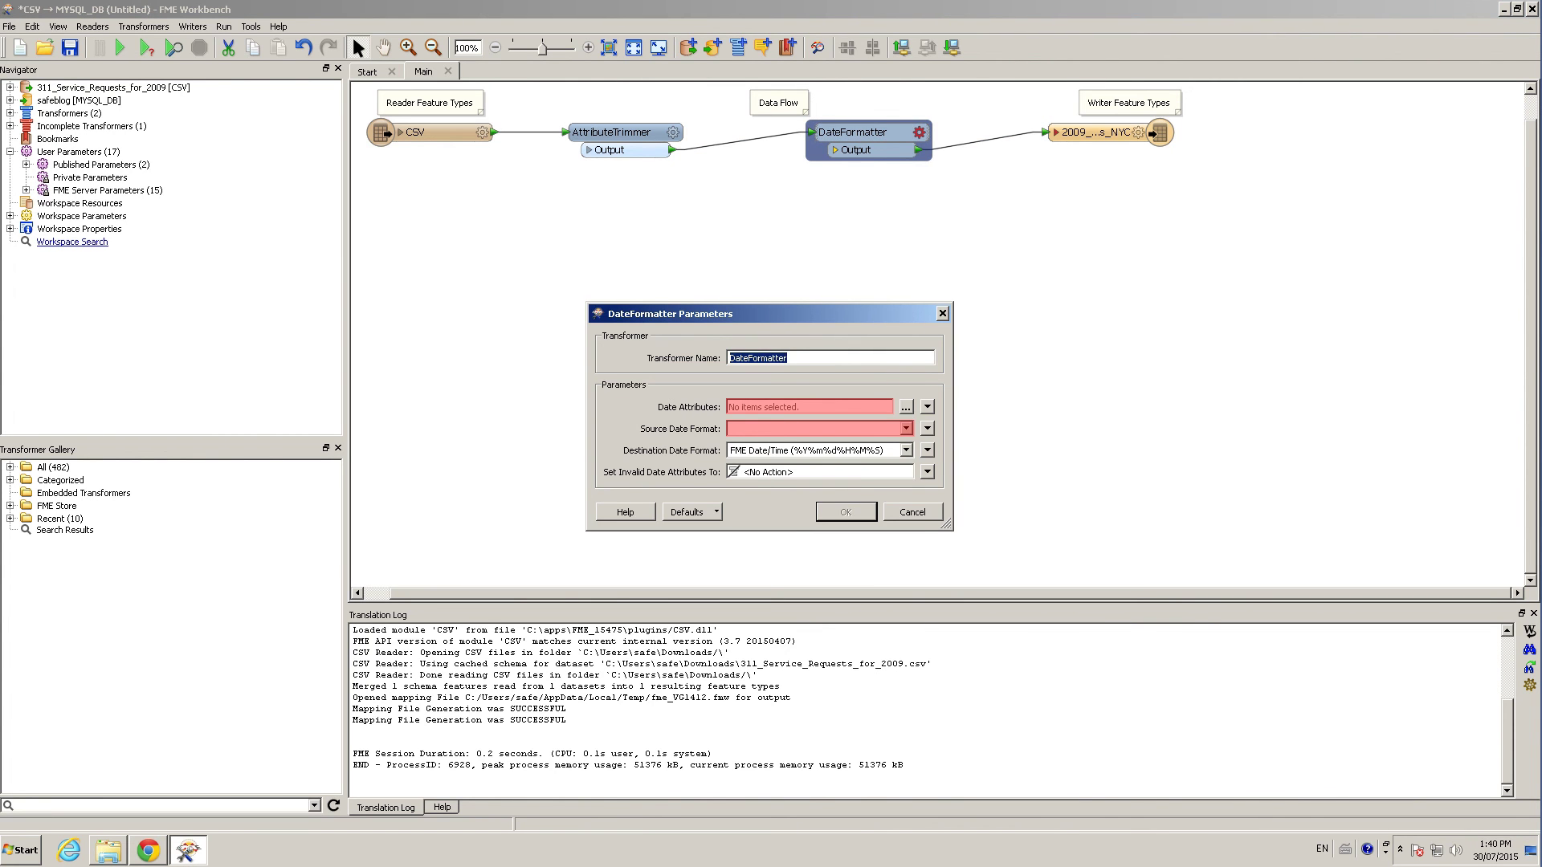
# Step: Select Closed Date and Created Date as the DateFormatter's date attributes
pyautogui.click(905, 407)
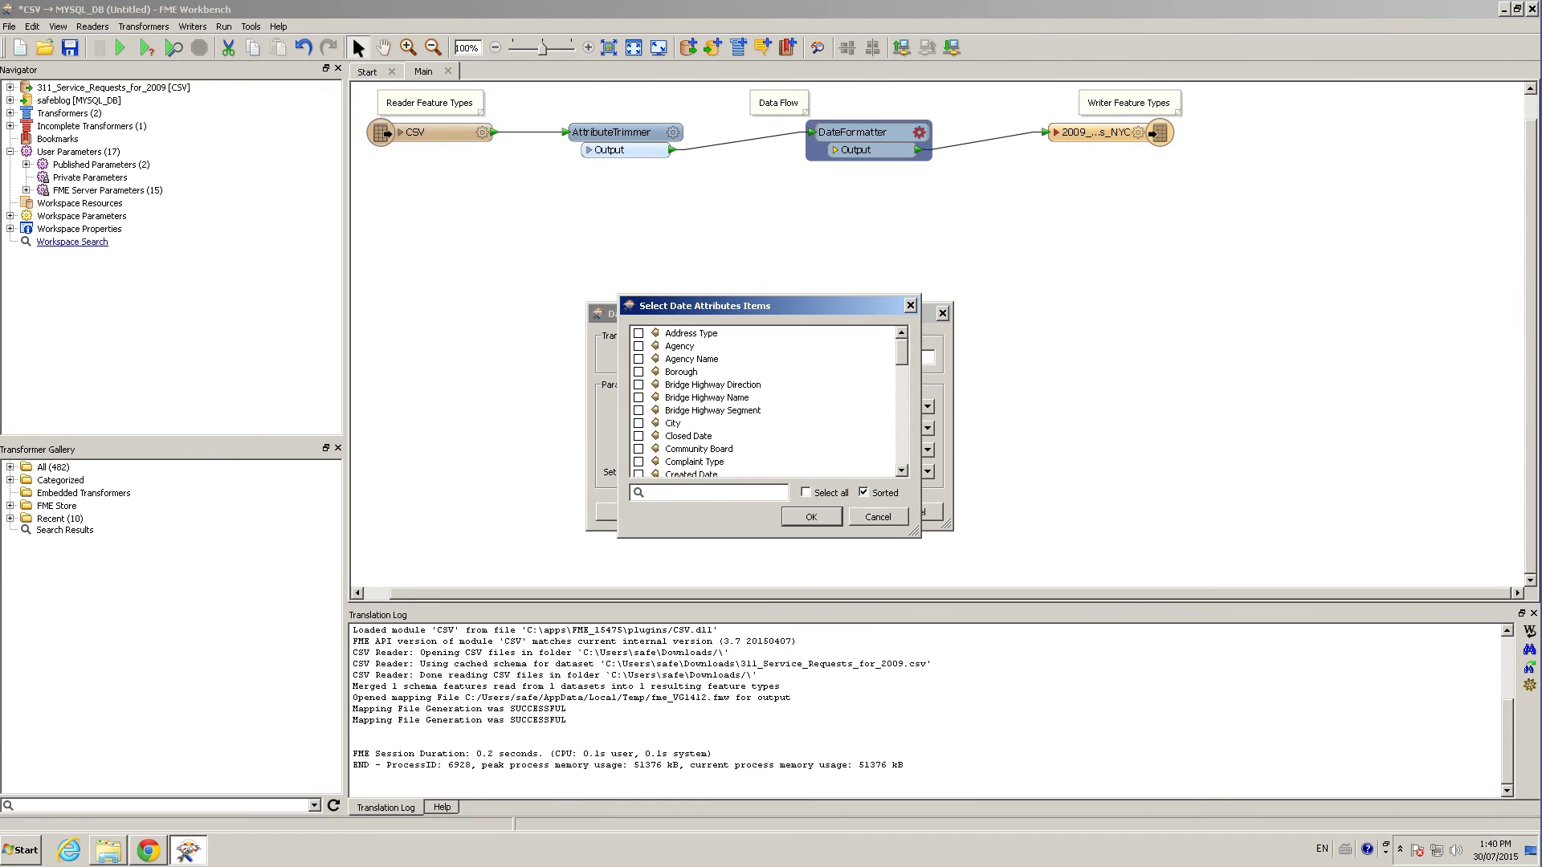
pyautogui.click(638, 449)
pyautogui.click(638, 436)
pyautogui.click(639, 448)
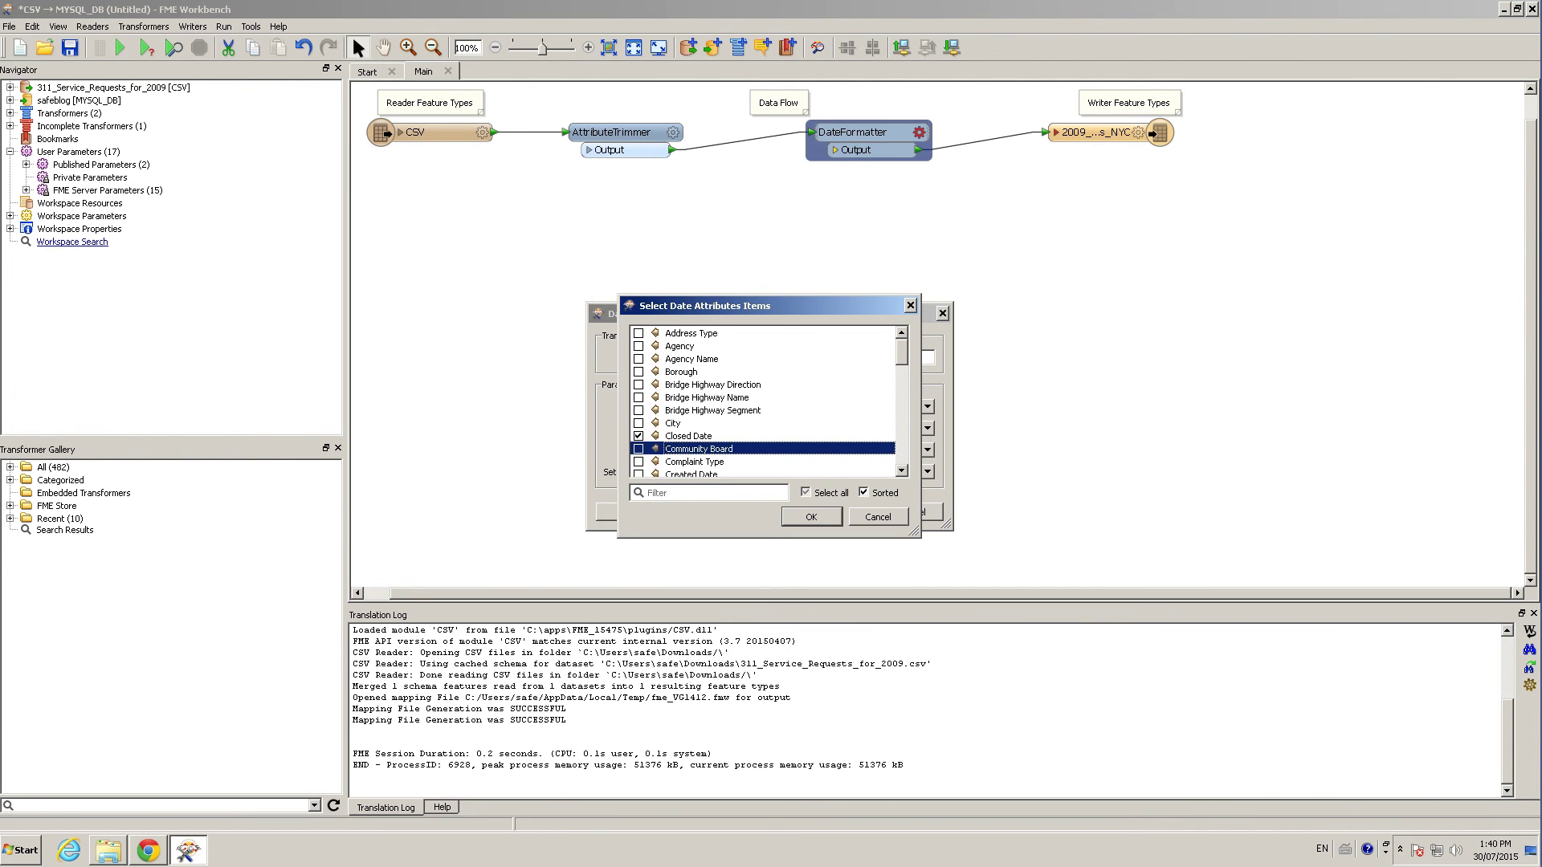
pyautogui.click(639, 473)
pyautogui.click(811, 517)
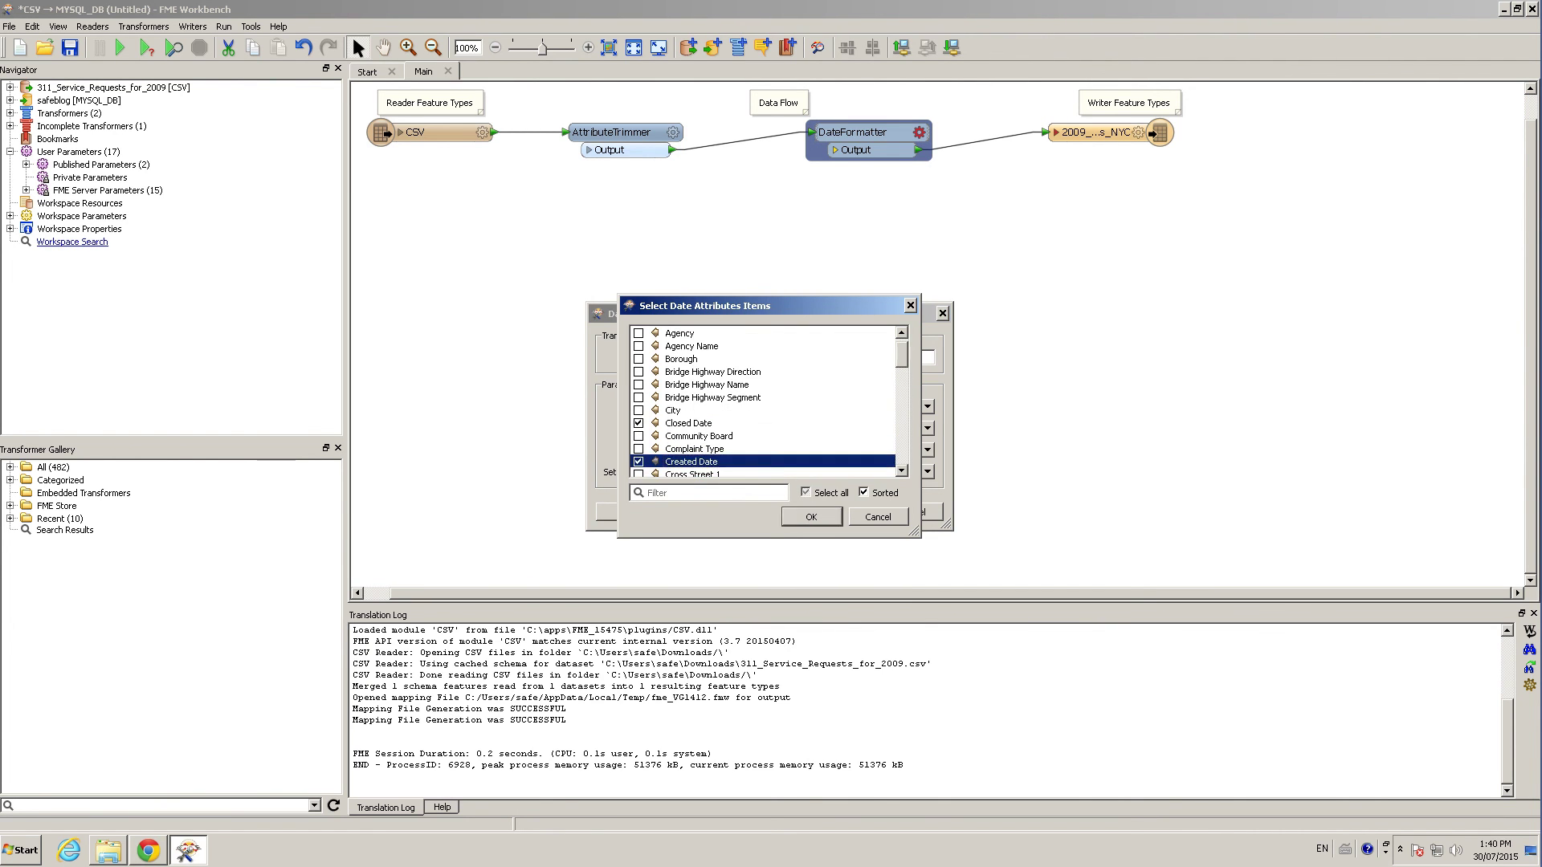
# Step: Set the source date format to Unknown - Automatic Detection and the destination format to ISO Date (%Y-%m-%d), and accept the DateFormatter parameters
pyautogui.click(784, 429)
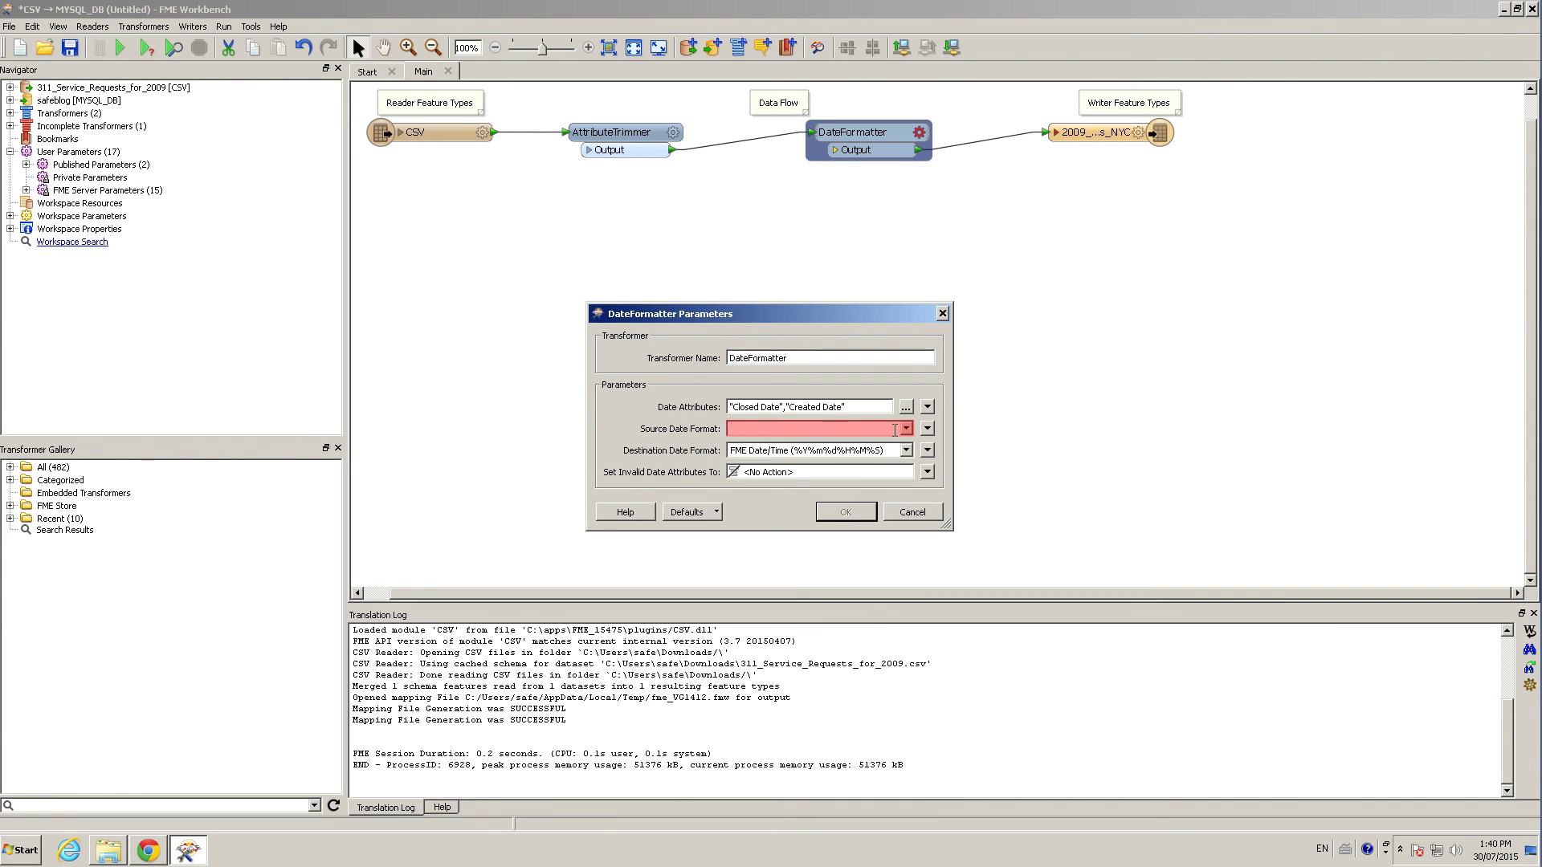
pyautogui.click(906, 429)
pyautogui.click(891, 442)
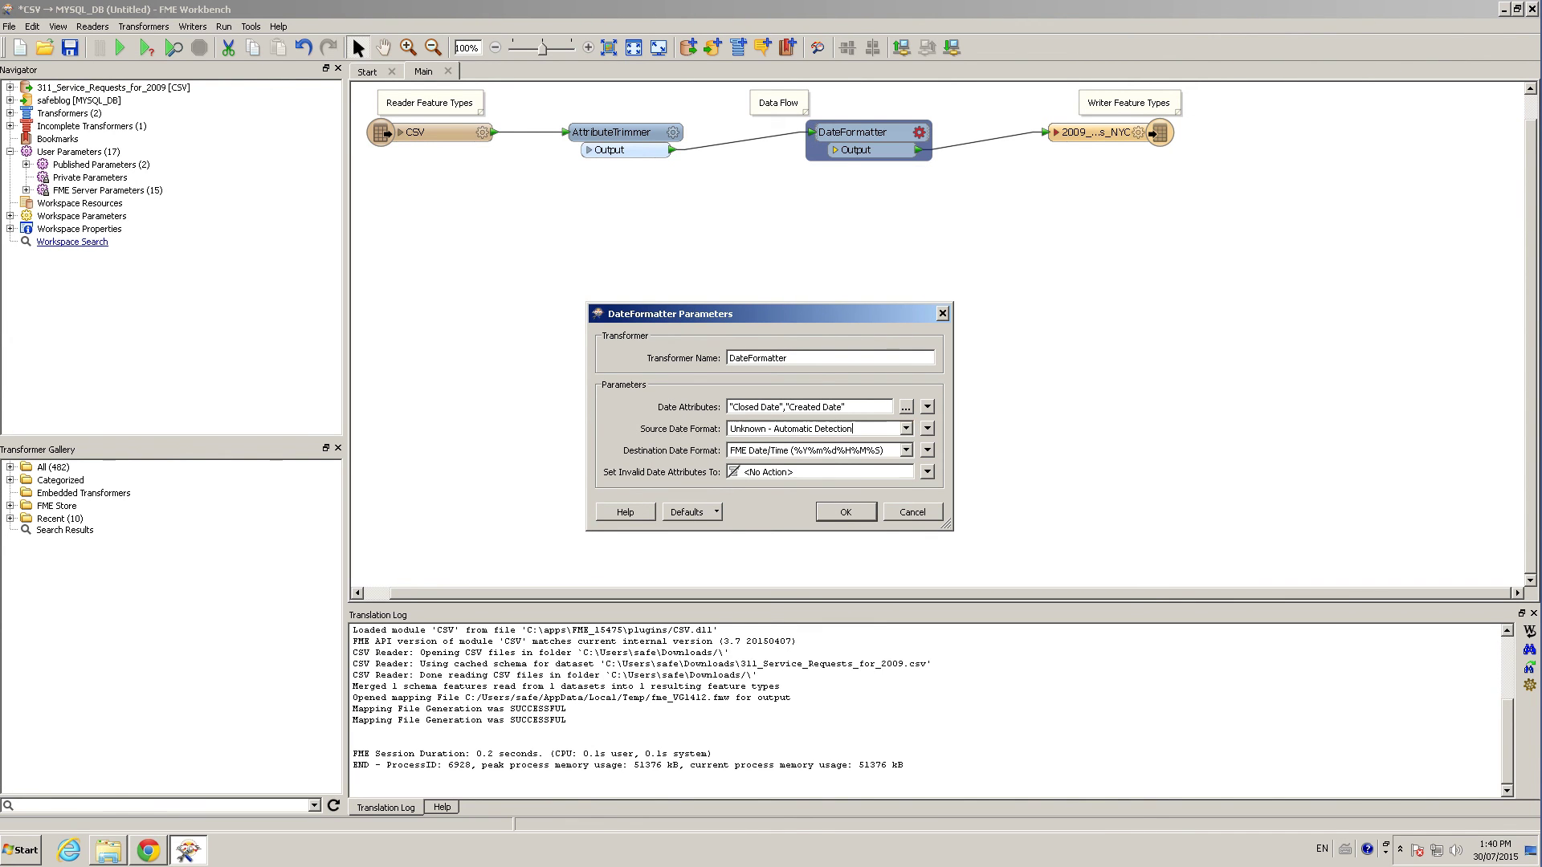
pyautogui.click(906, 450)
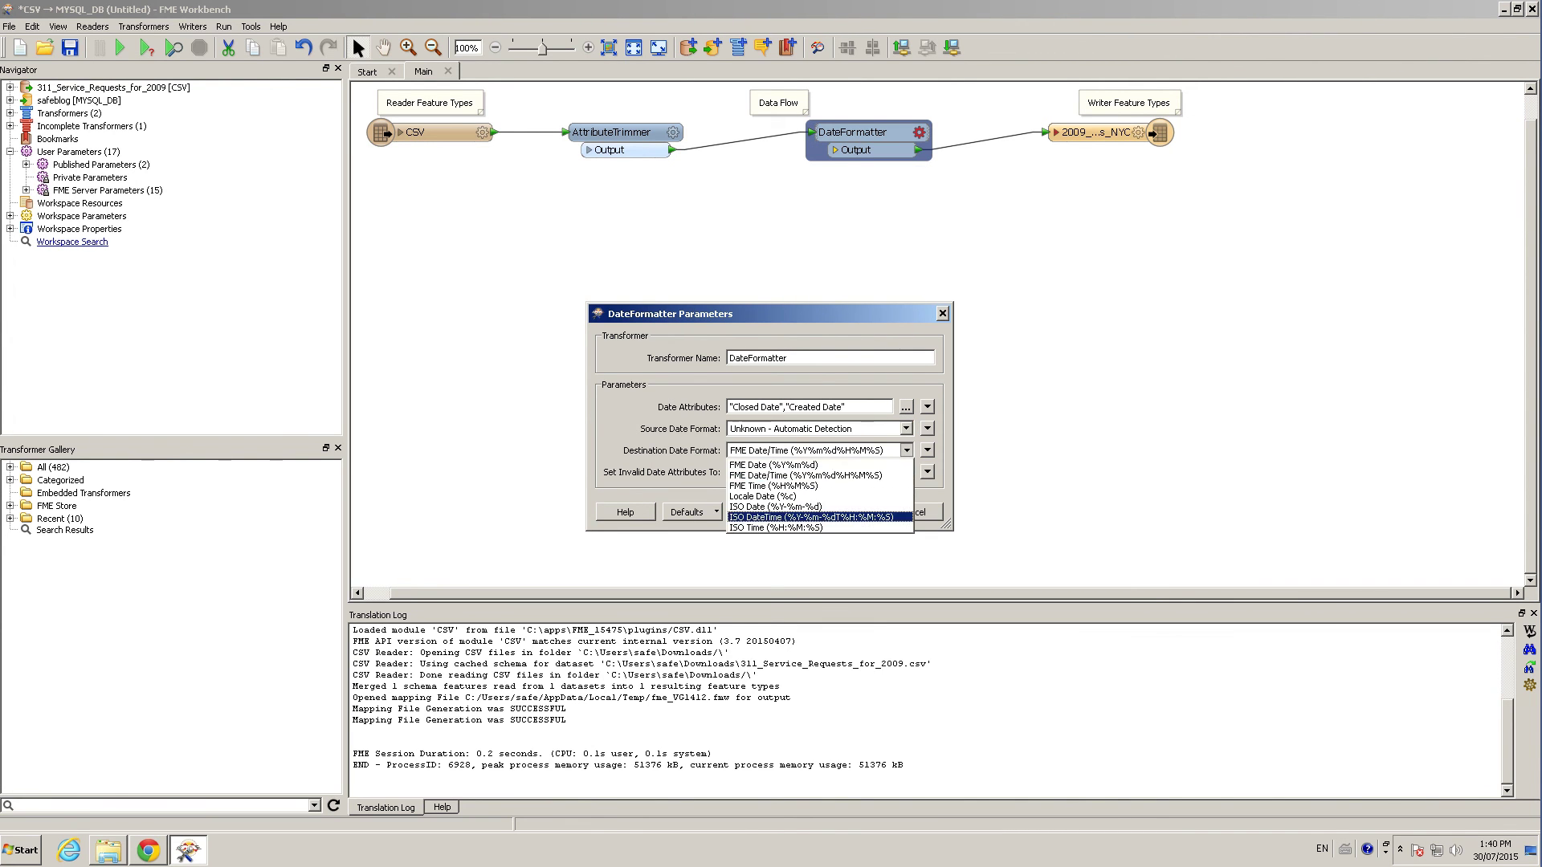
pyautogui.press('Up')
pyautogui.press('Return')
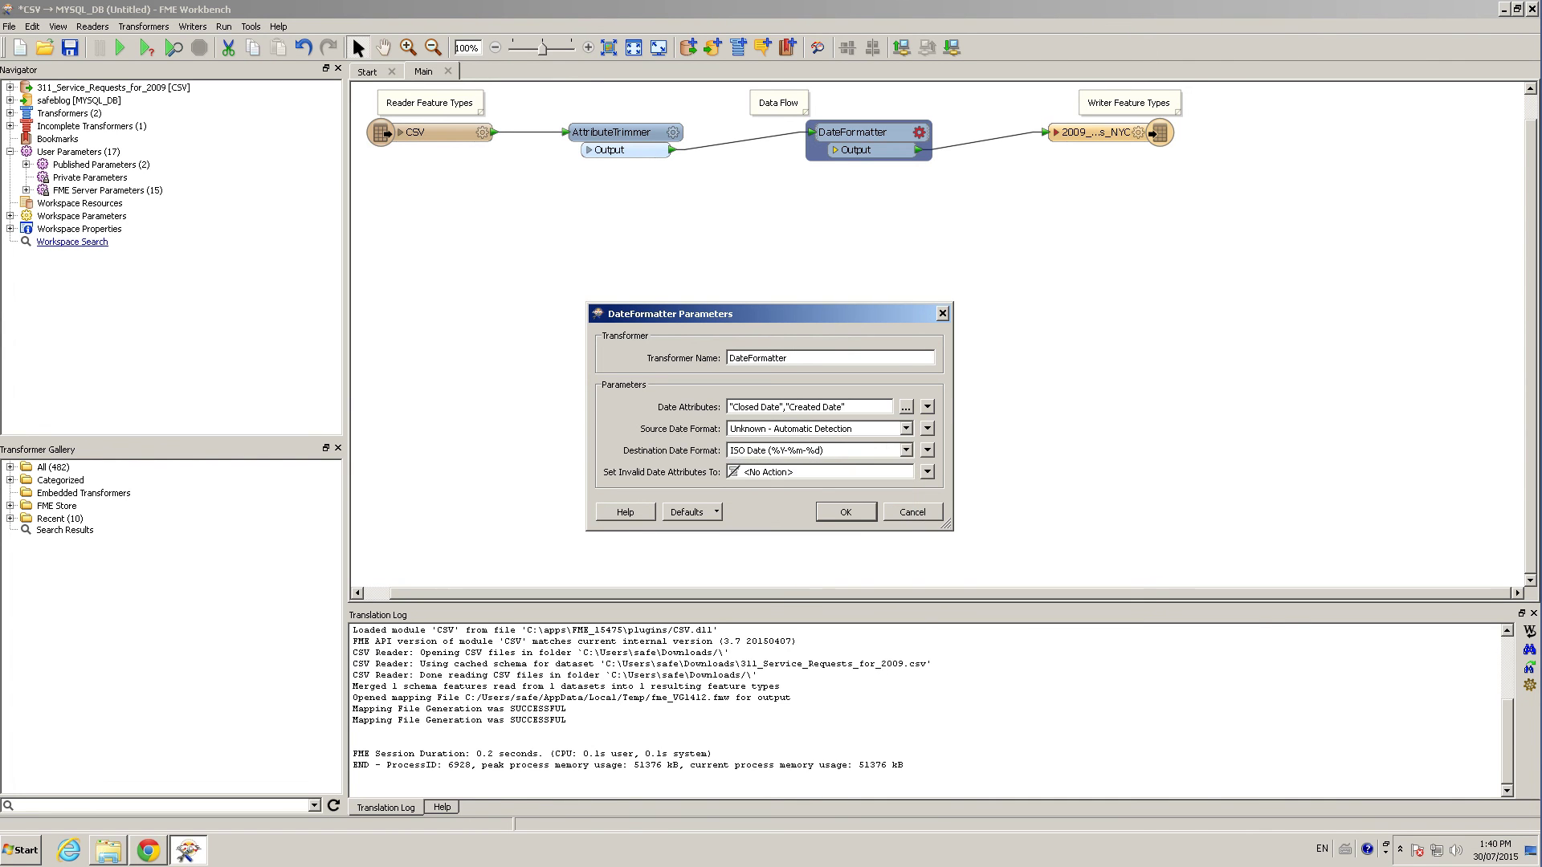
pyautogui.press('Return')
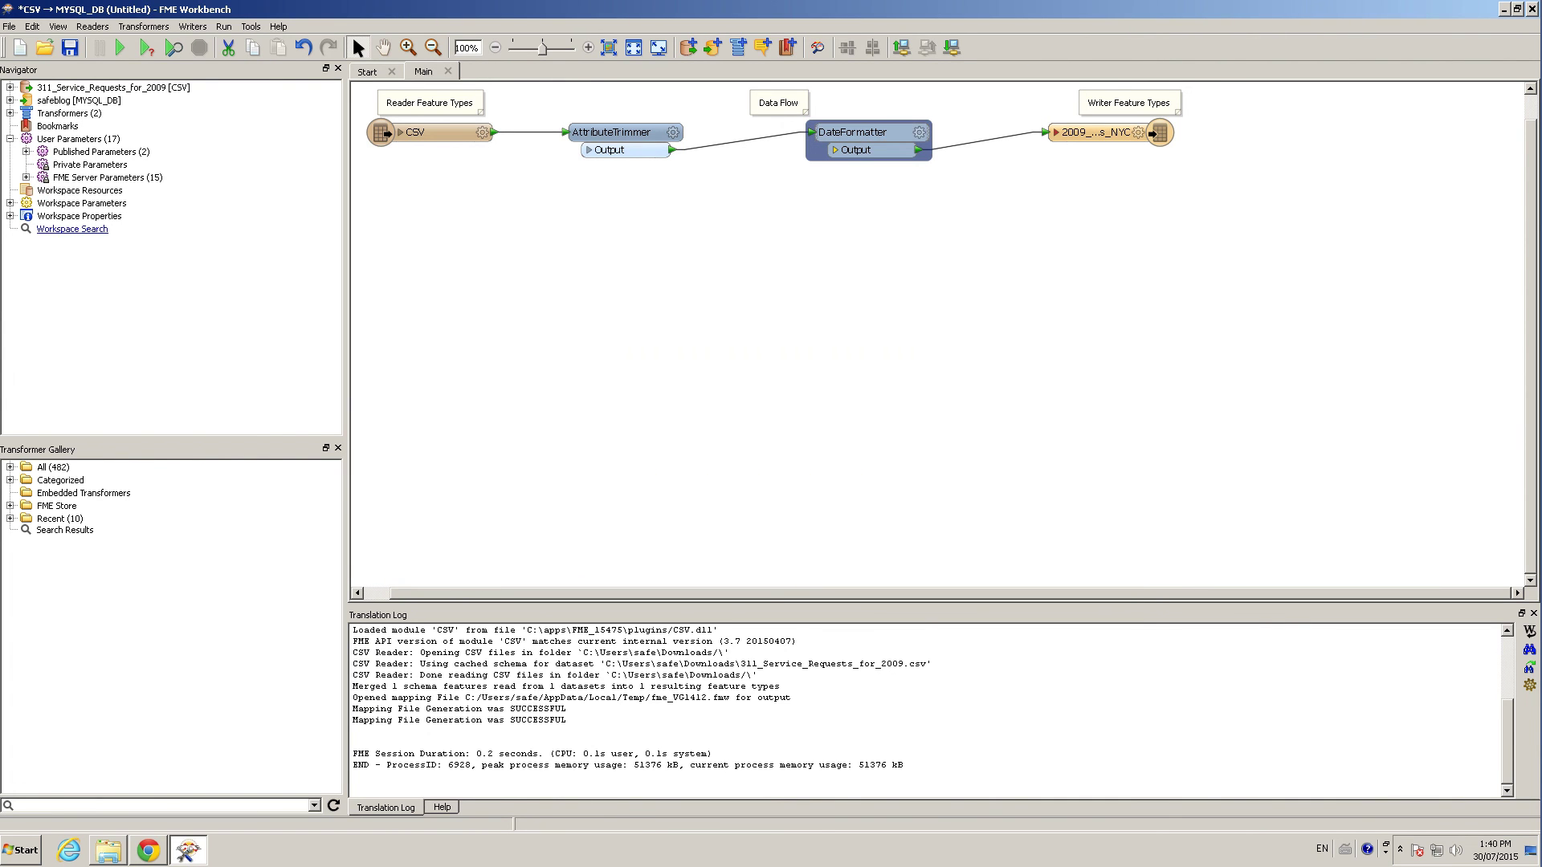
# Step: Connect the DateFormatter's School Name and School Number attributes to the writer's SchoolName and SchoolNumber, and collapse the DateFormatter's attribute list
pyautogui.click(1056, 133)
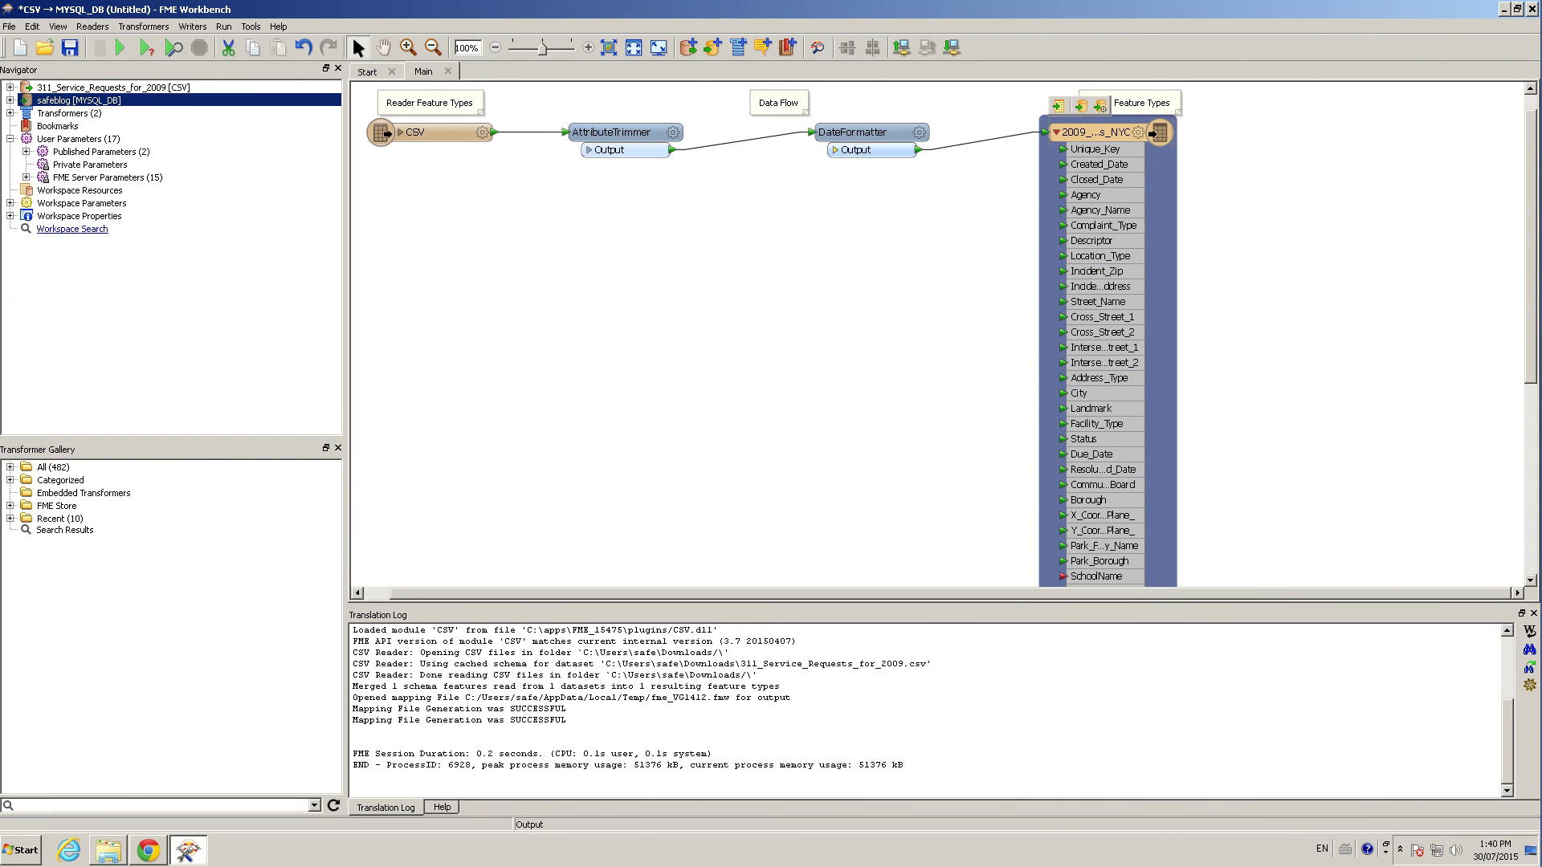
pyautogui.click(835, 150)
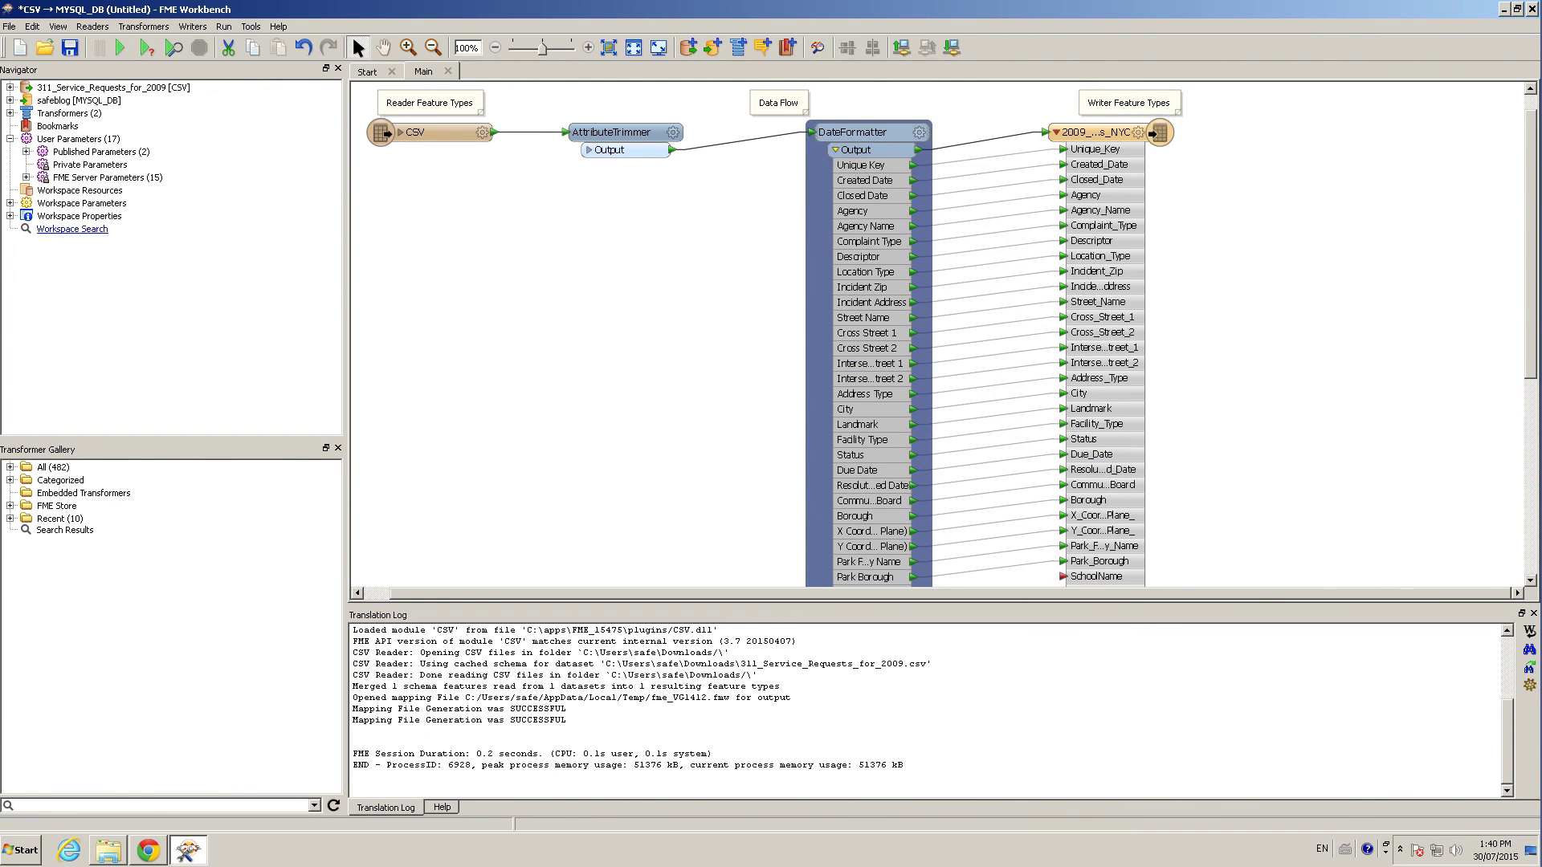
pyautogui.scroll(-3, 964, 321)
pyautogui.moveTo(913, 369); pyautogui.dragTo(1062, 353)
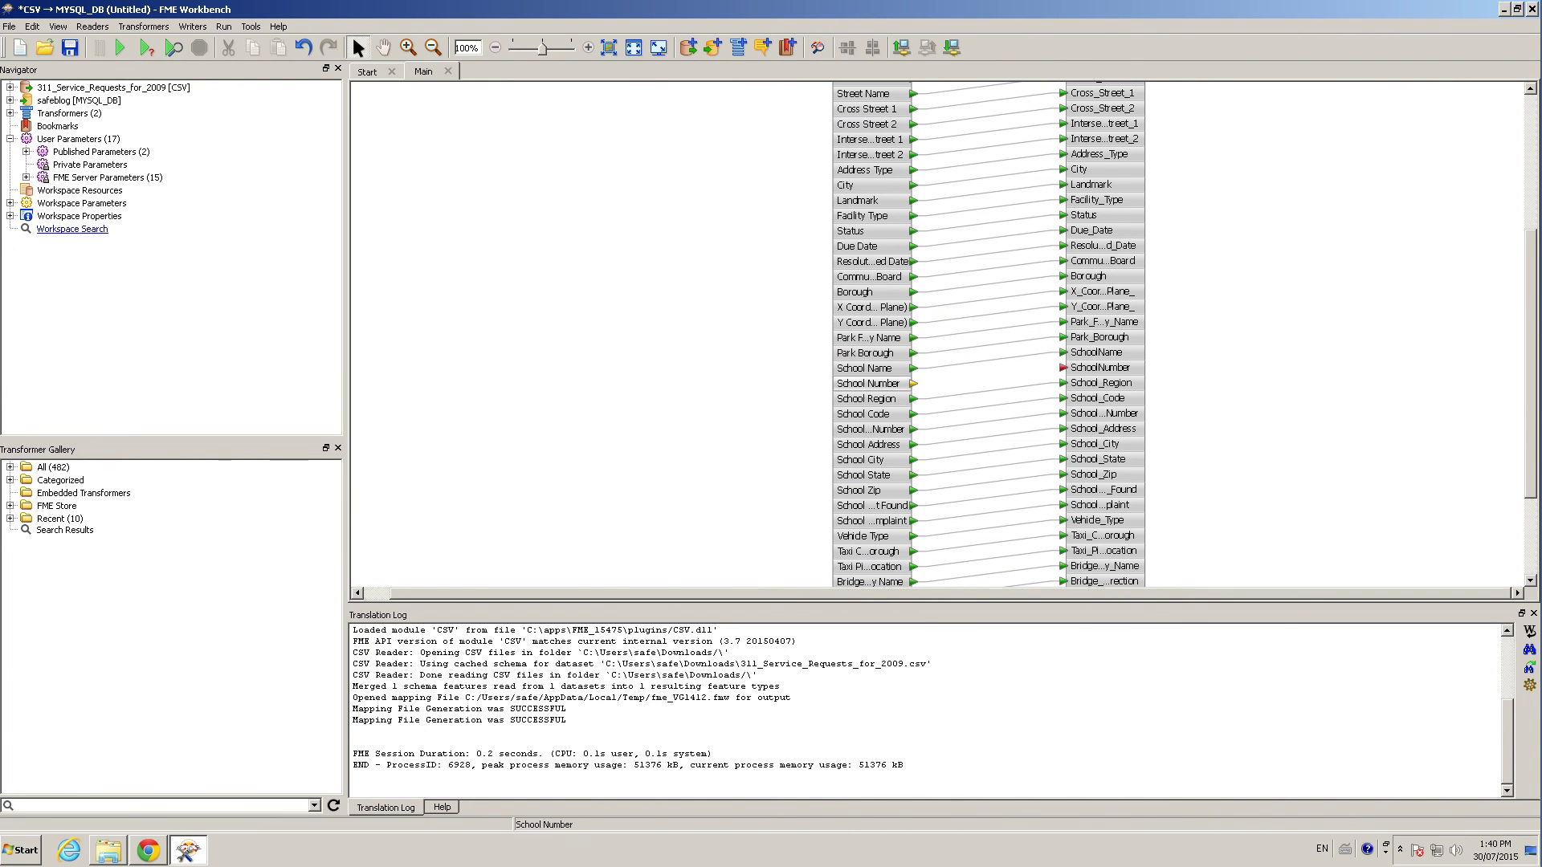
pyautogui.moveTo(913, 383); pyautogui.dragTo(1062, 368)
pyautogui.scroll(3, 988, 335)
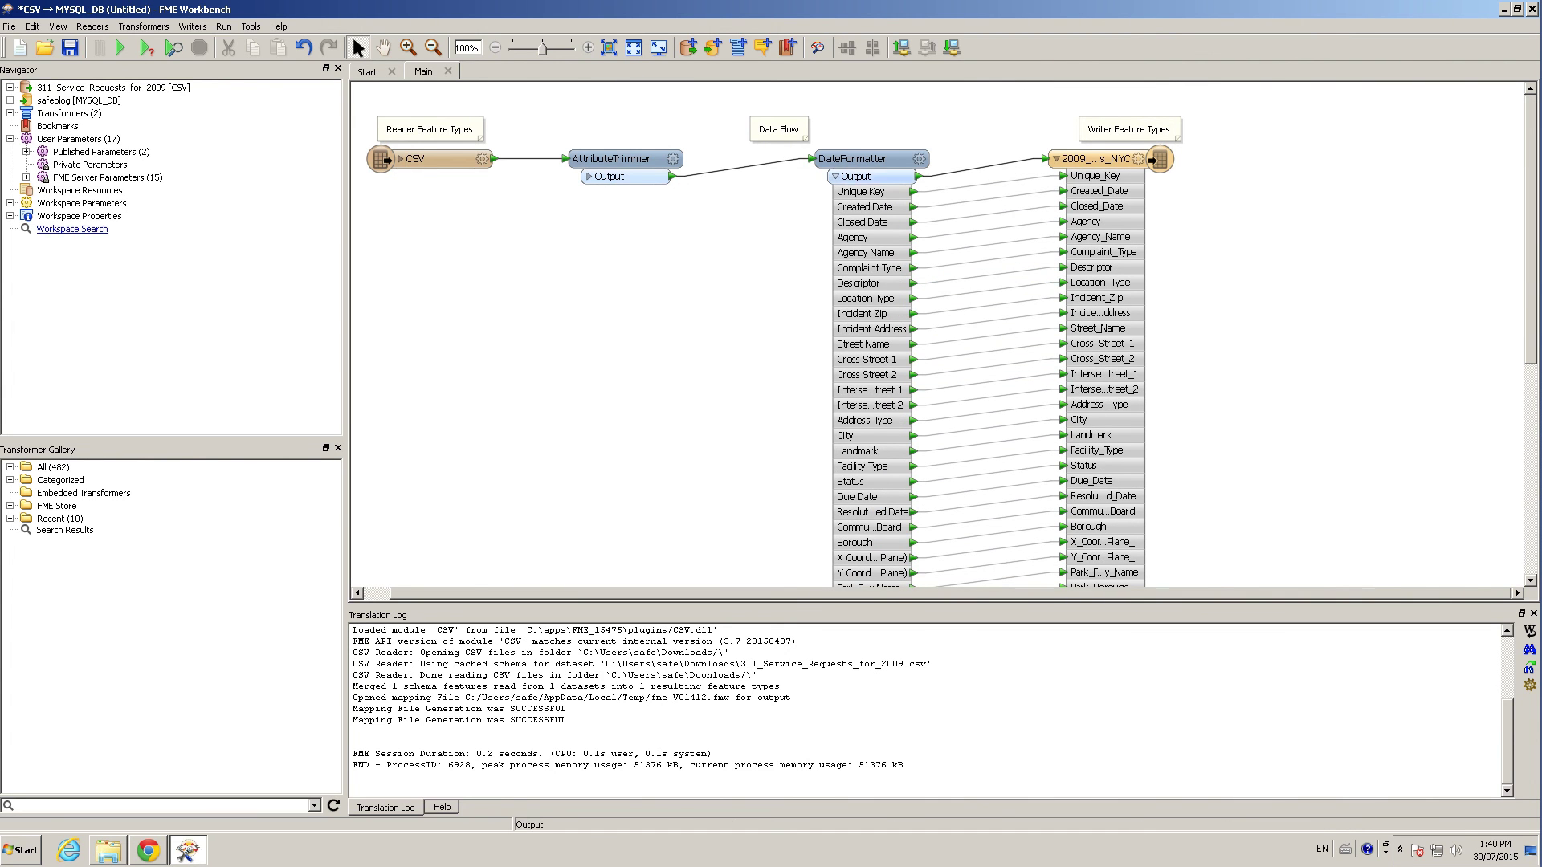
pyautogui.click(835, 177)
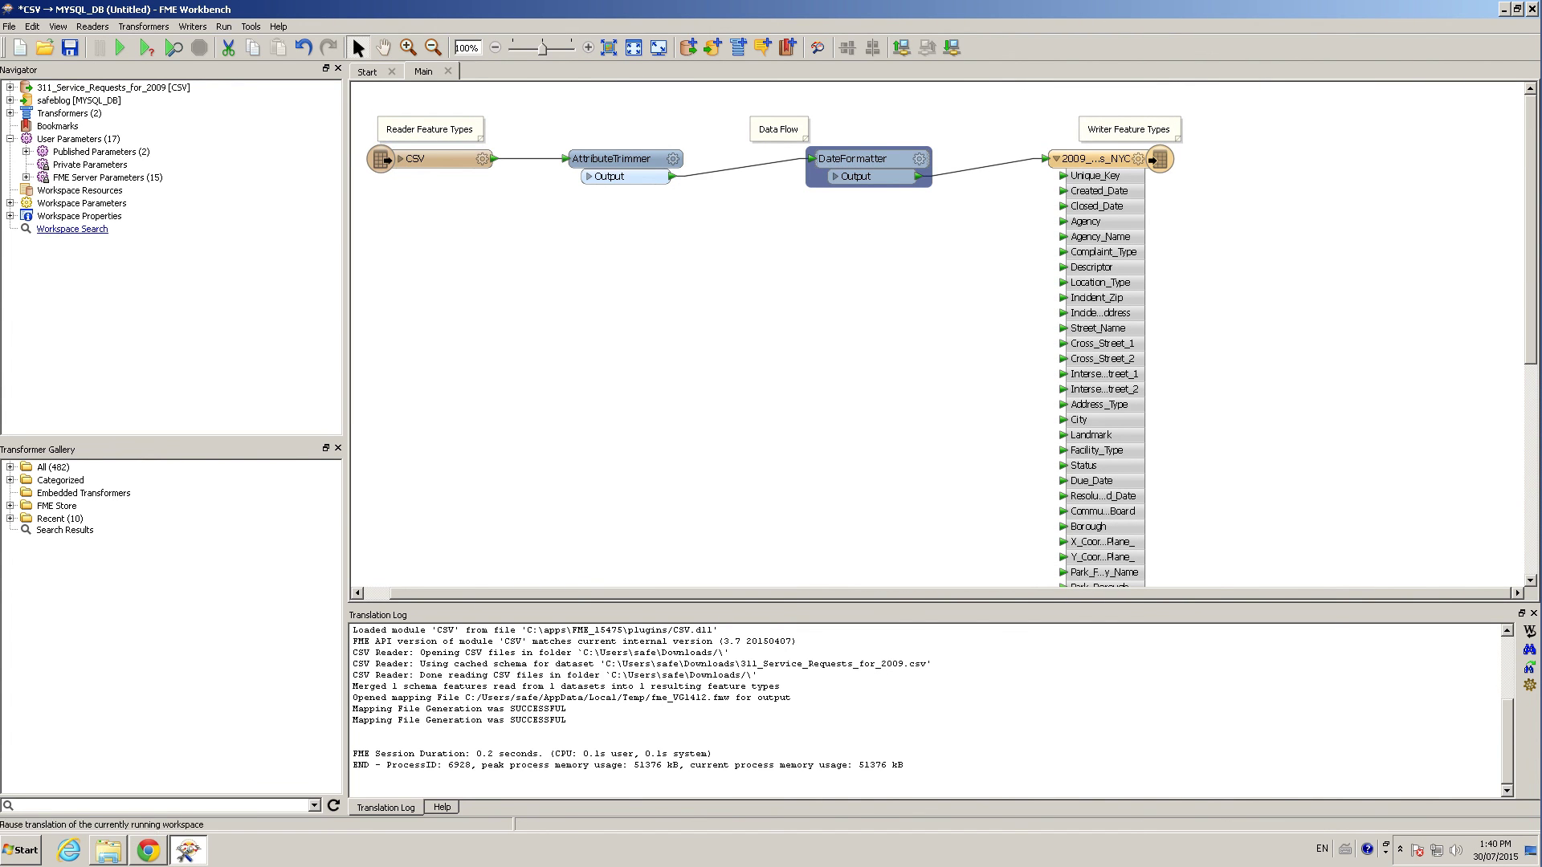
# Step: Run the workspace to load the 311 service requests into the 2009_311_Calls_NYC table
pyautogui.click(120, 48)
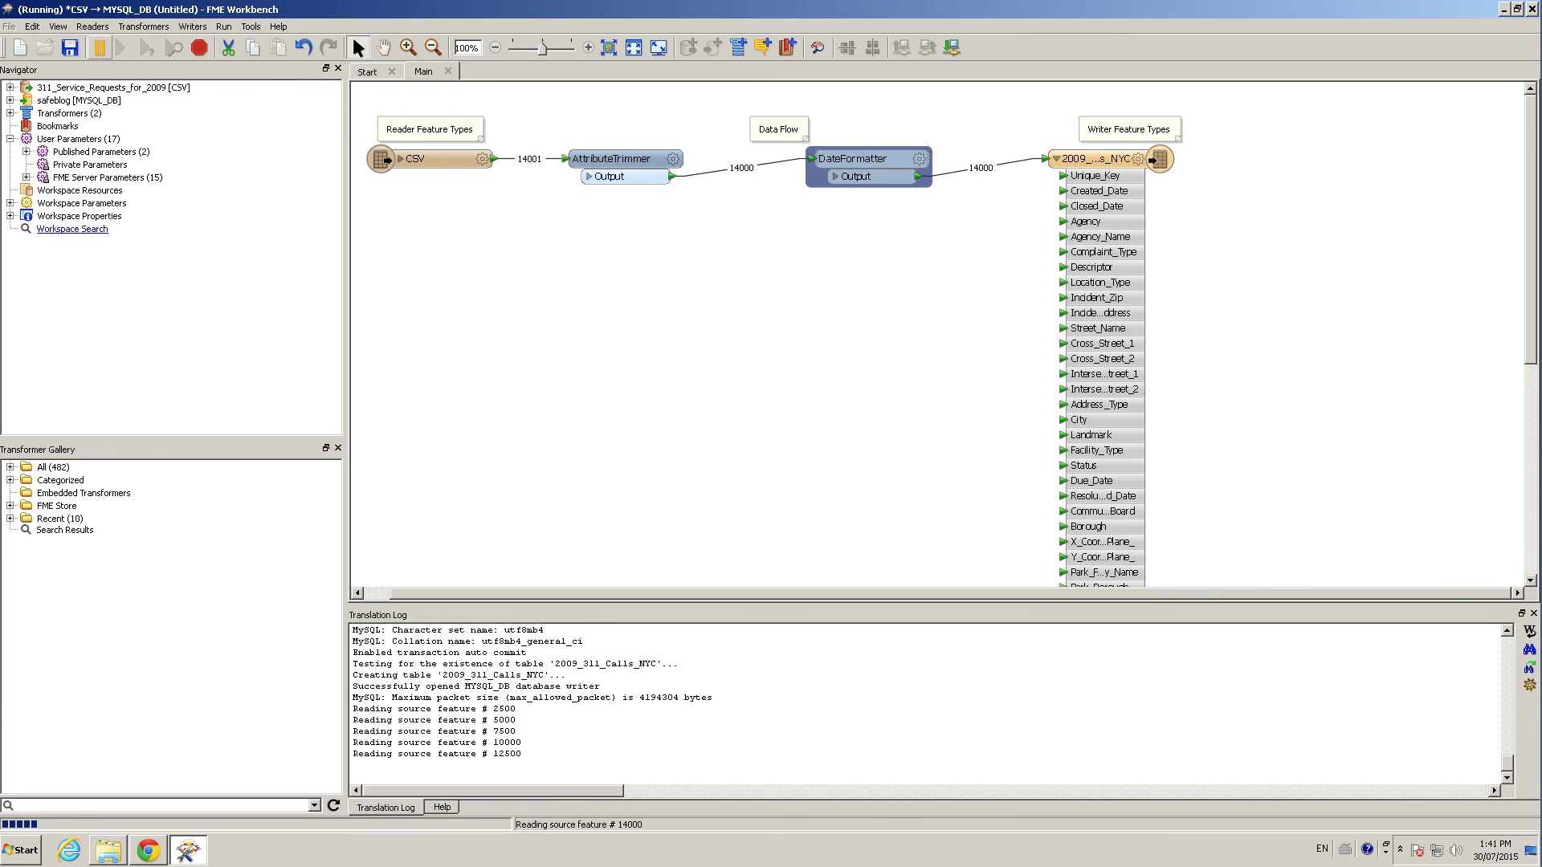
pyautogui.click(92, 27)
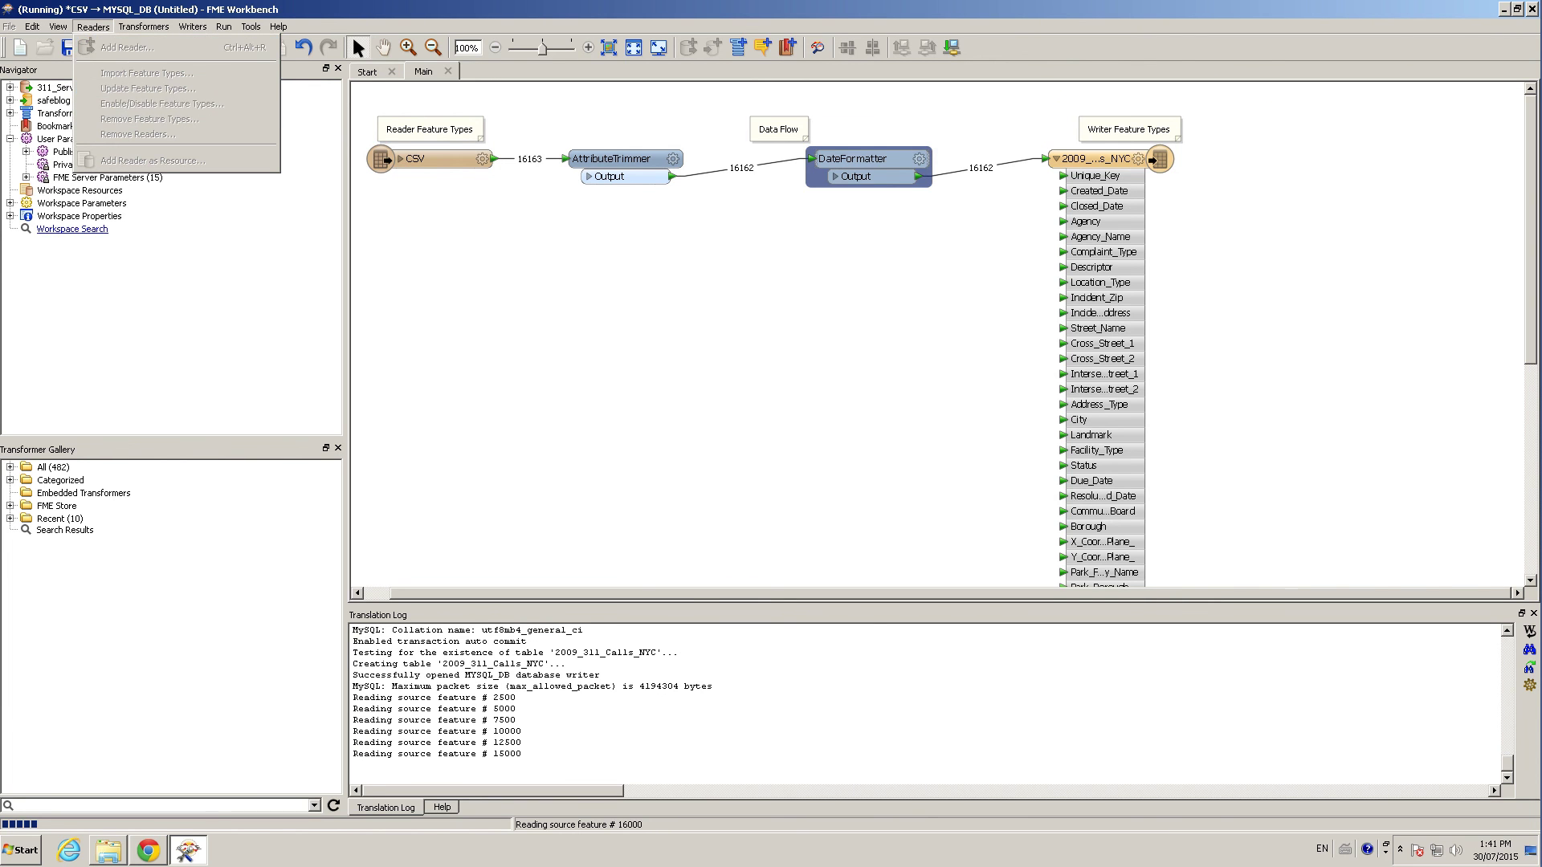
pyautogui.click(554, 305)
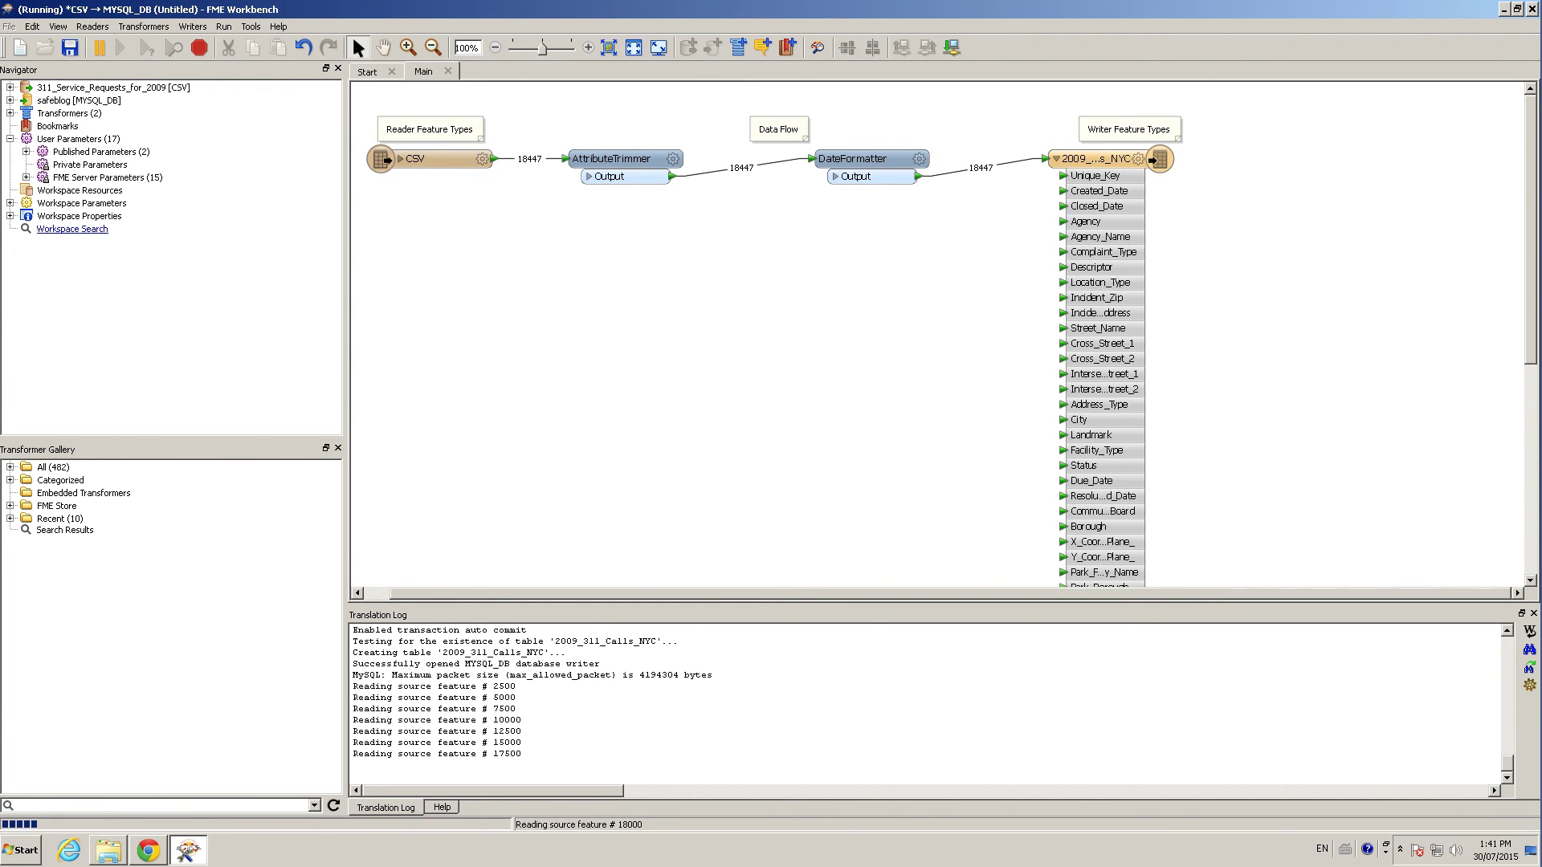